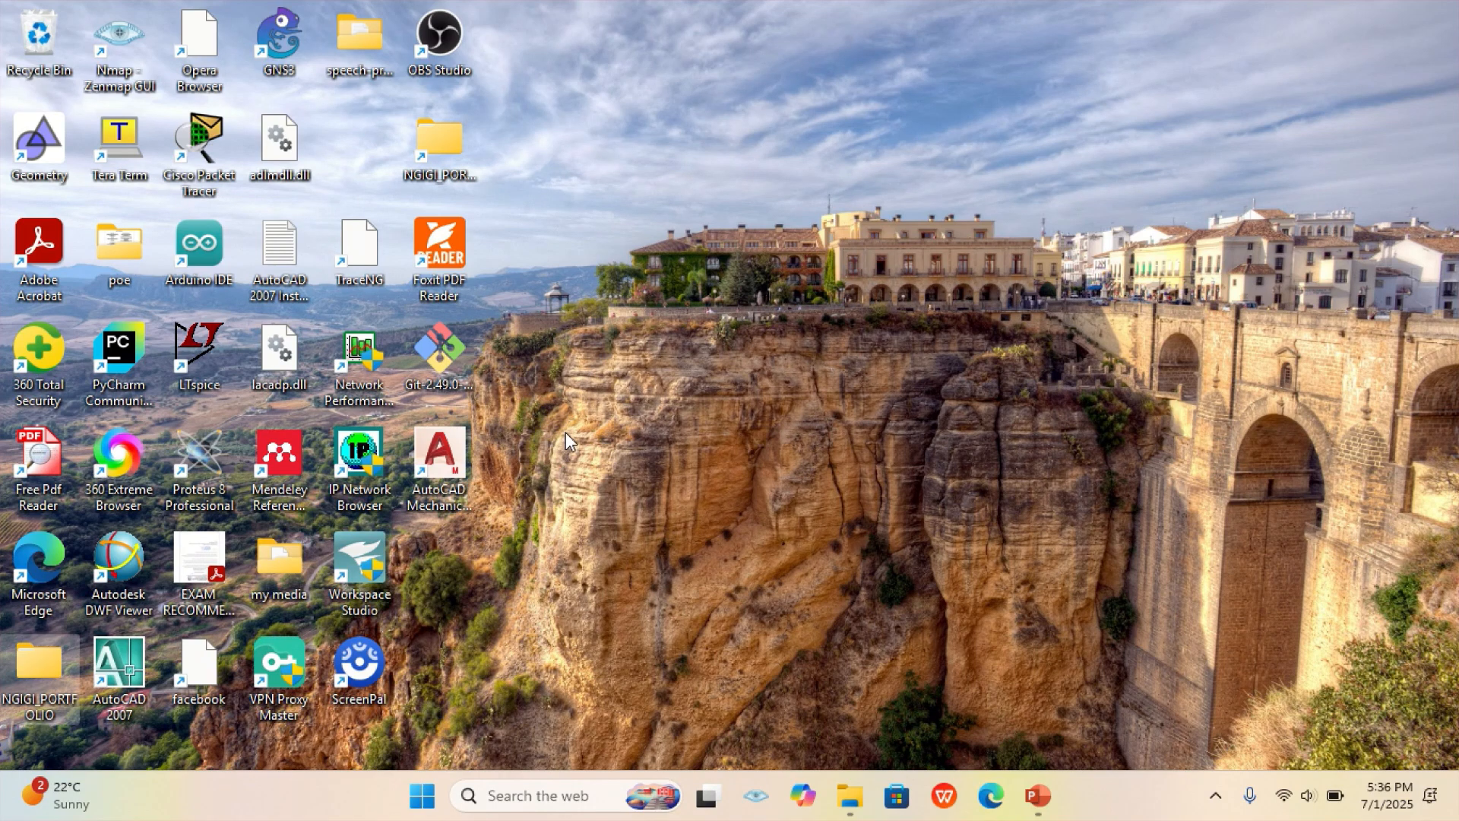
- Create a desktop folder and name it with the owner's first name followed by JNNP CAD
right_click(565, 432)
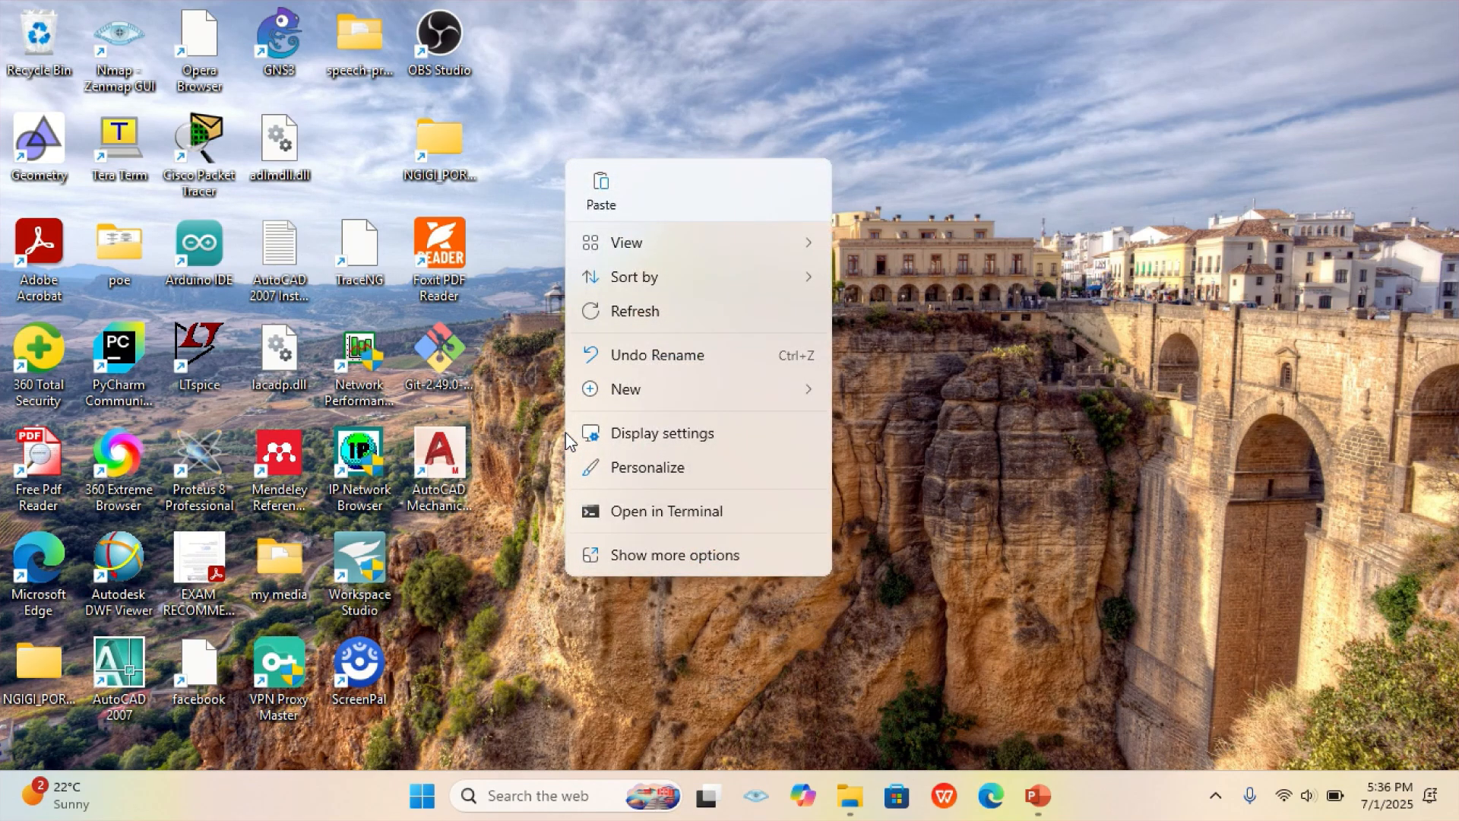
mouse_move(627, 400)
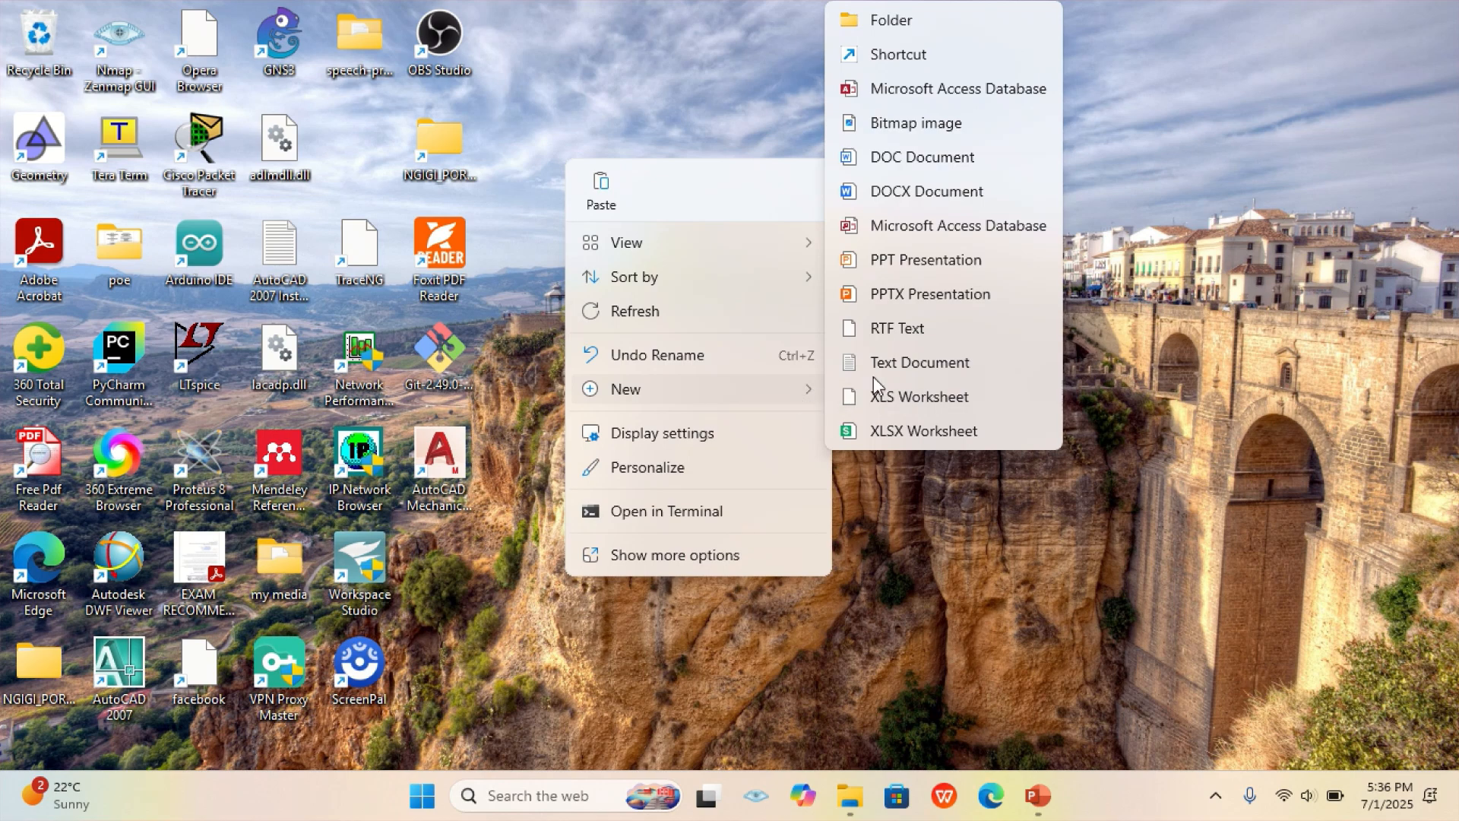
click(928, 29)
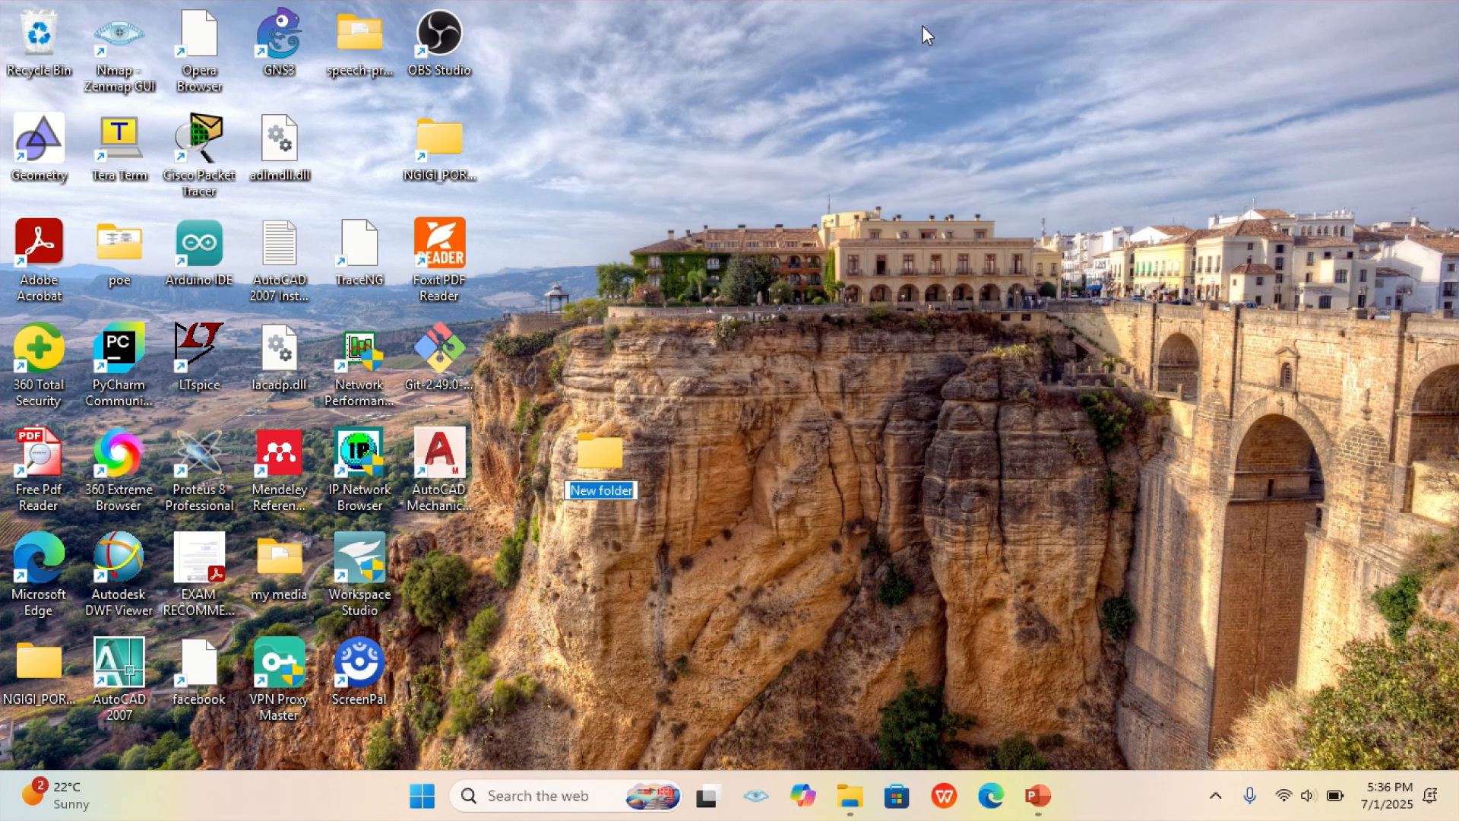
text(F)
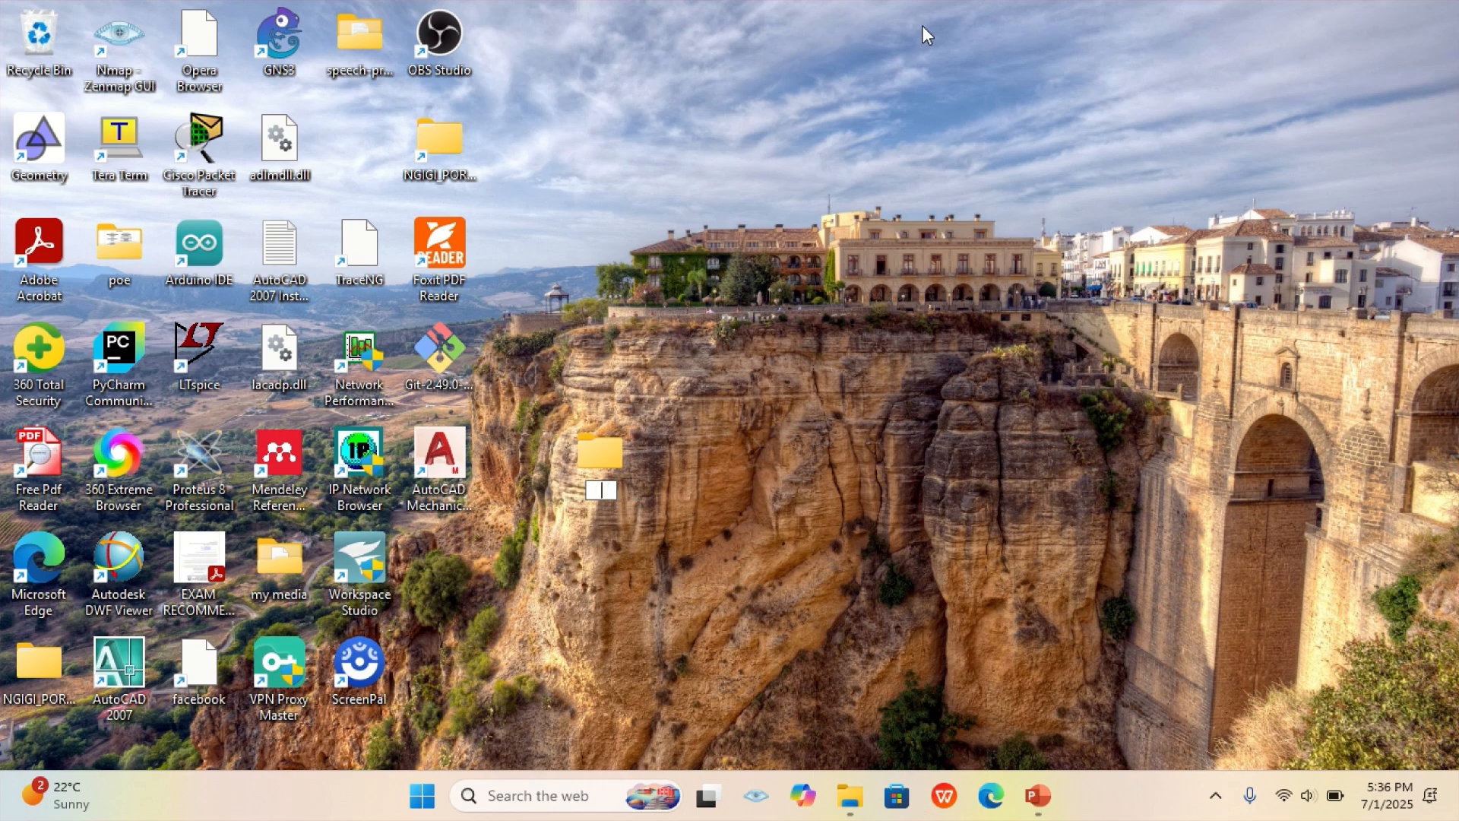
text(RANCISCO )
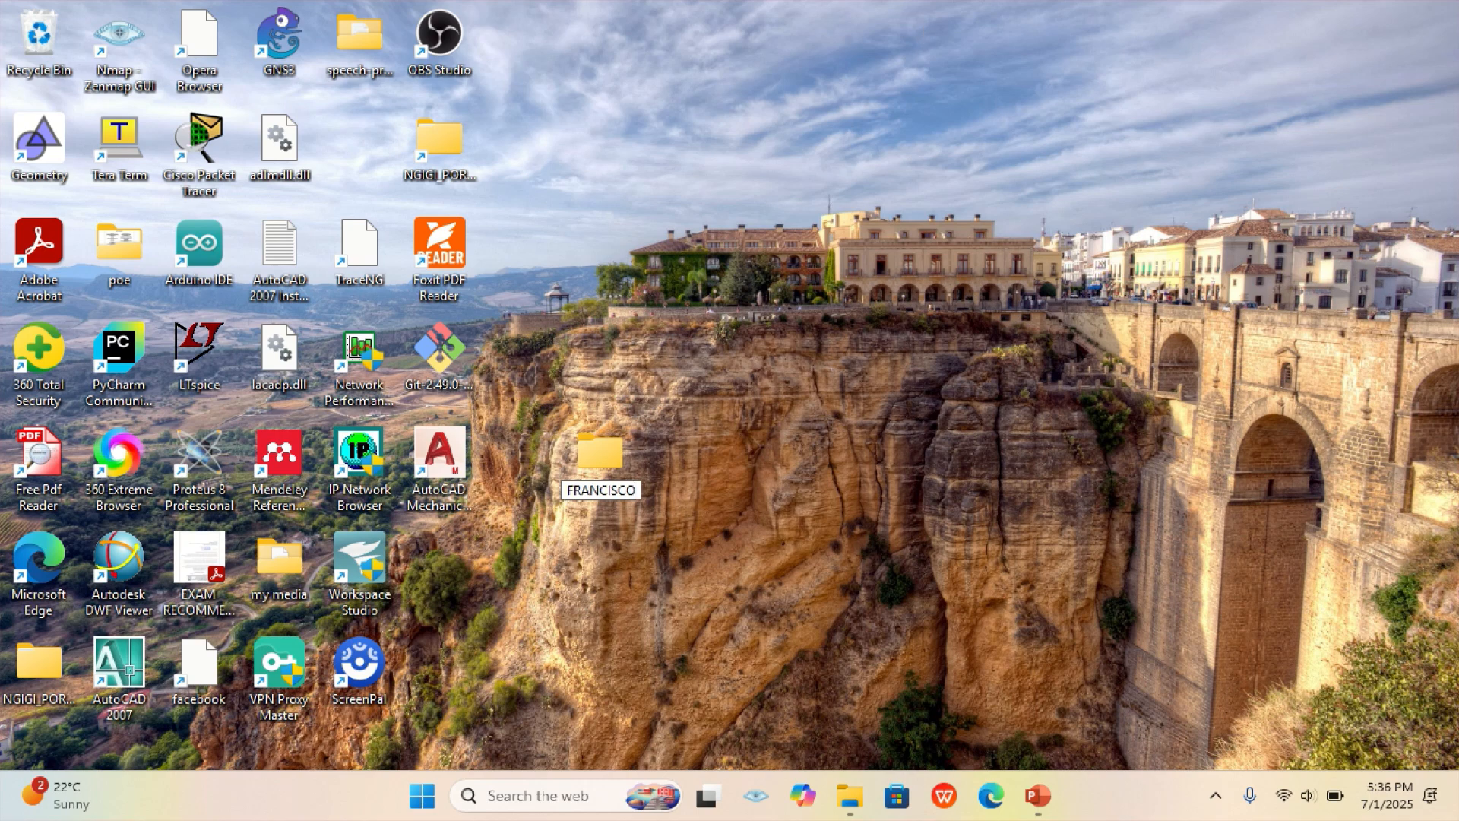
text(JNN)
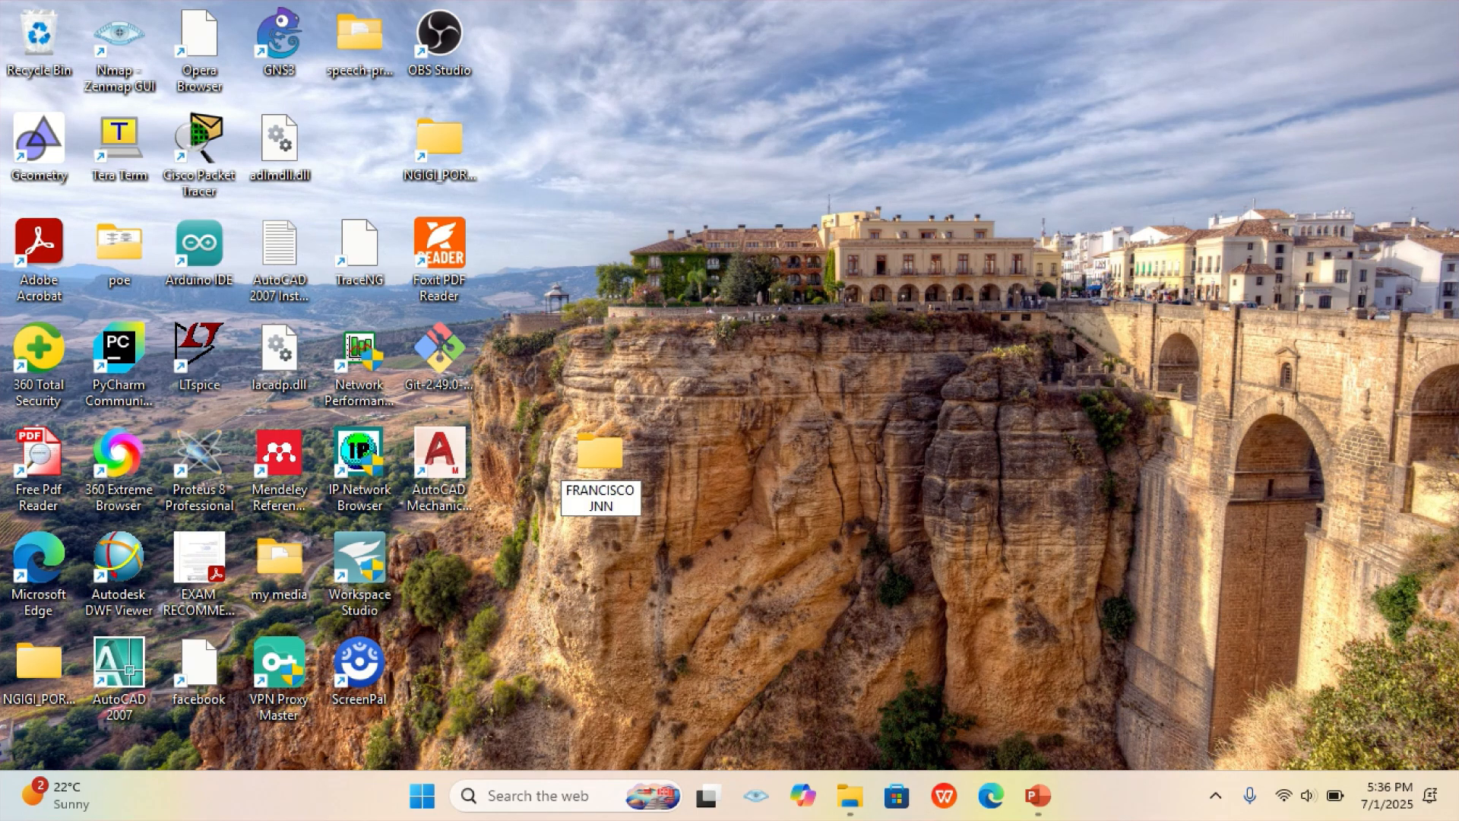
text(P CAD)
click(763, 406)
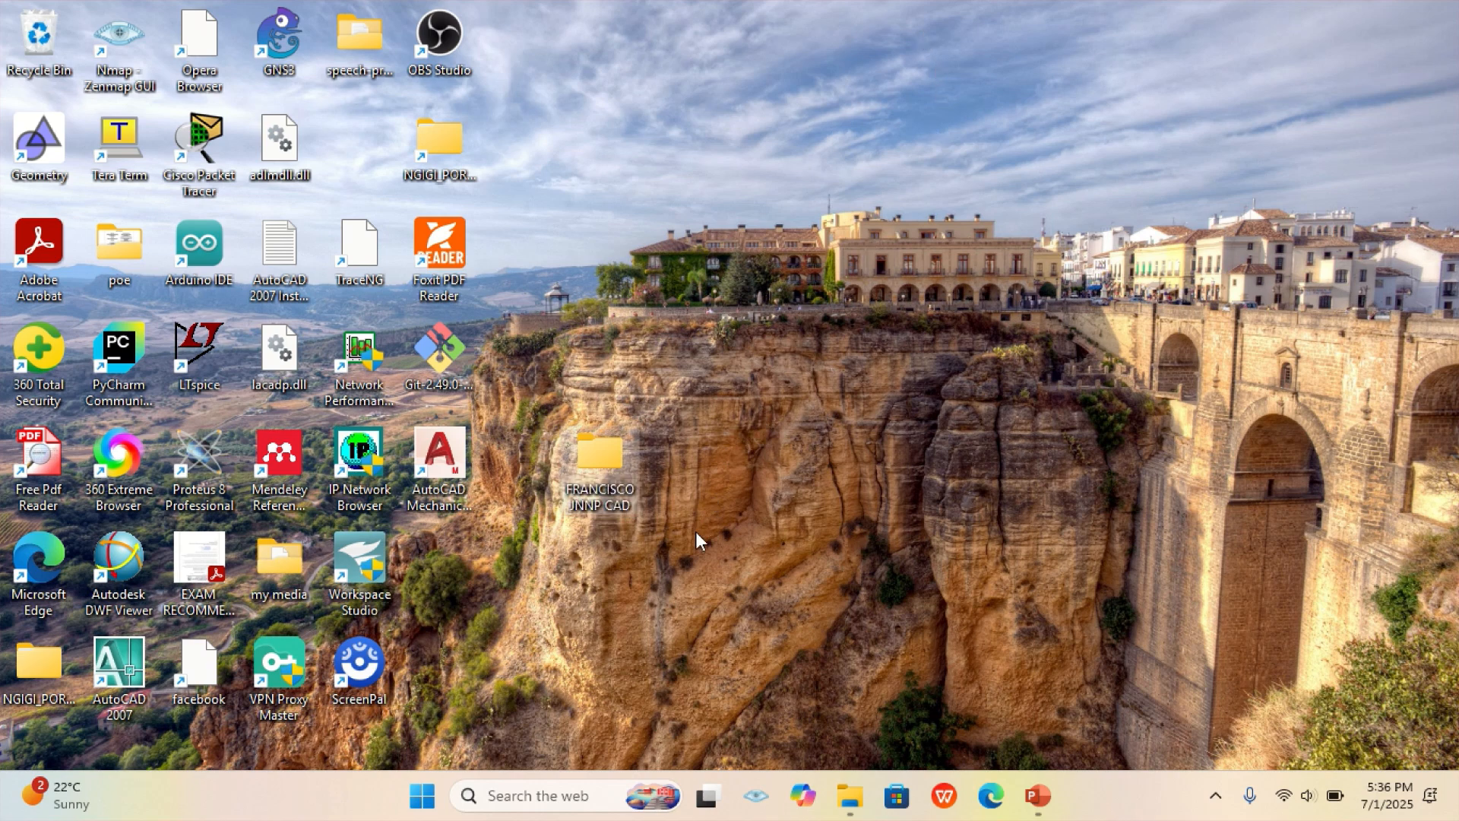
- Launch AutoCAD Mechanical 2022 from the desktop and start a new blank drawing
right_click(449, 456)
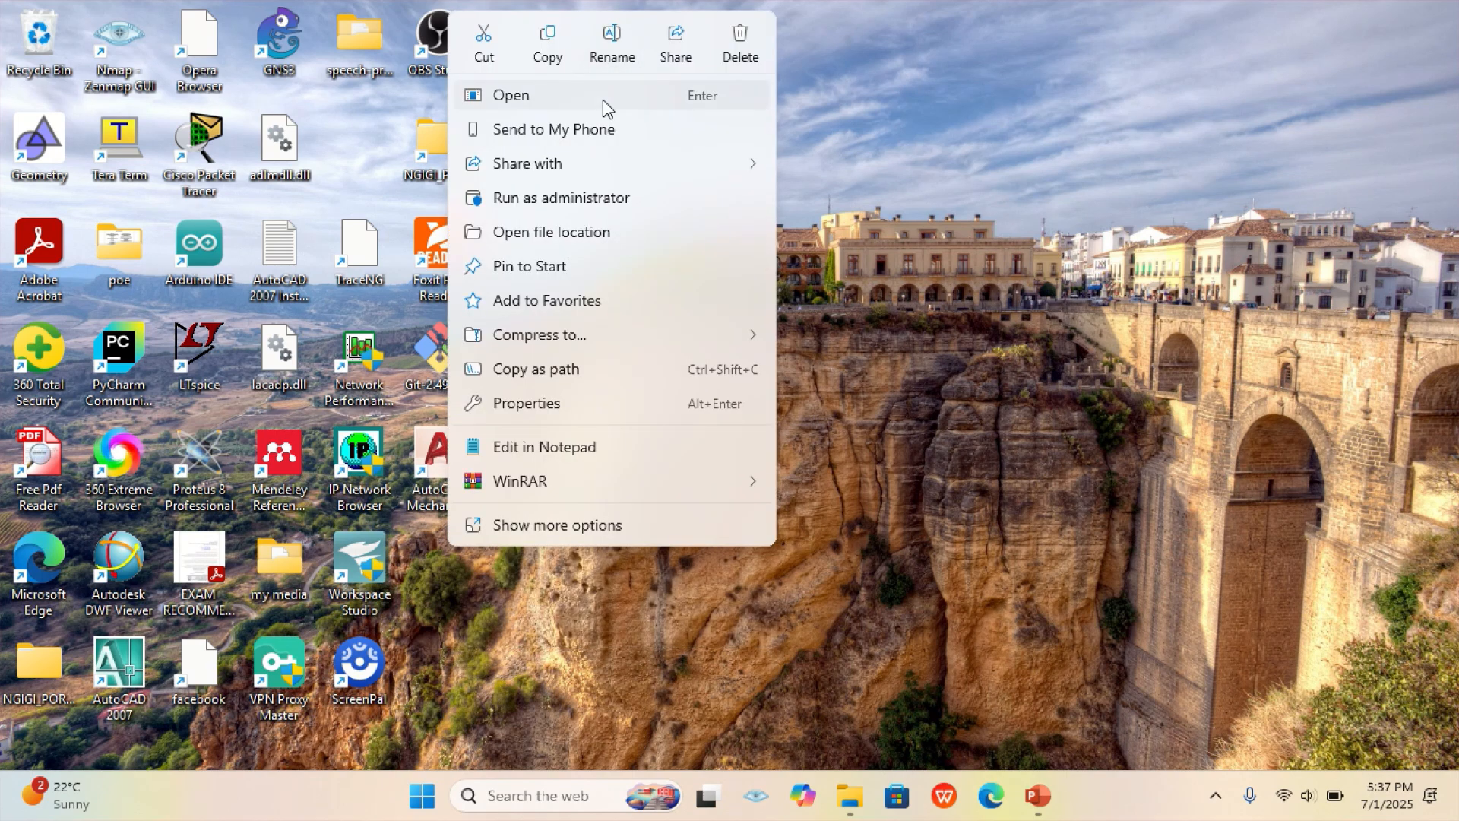
click(1001, 106)
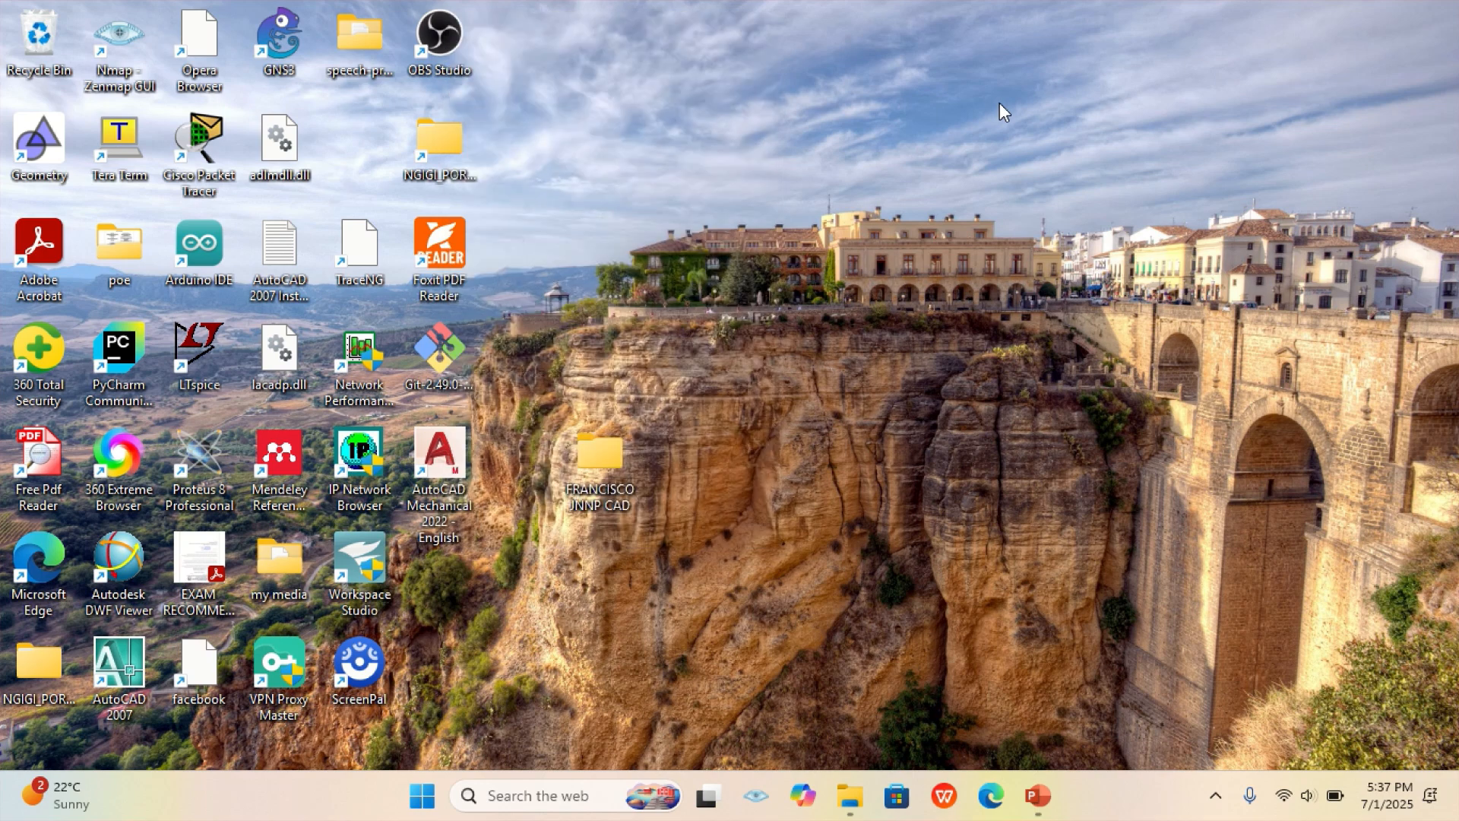
double_click(440, 464)
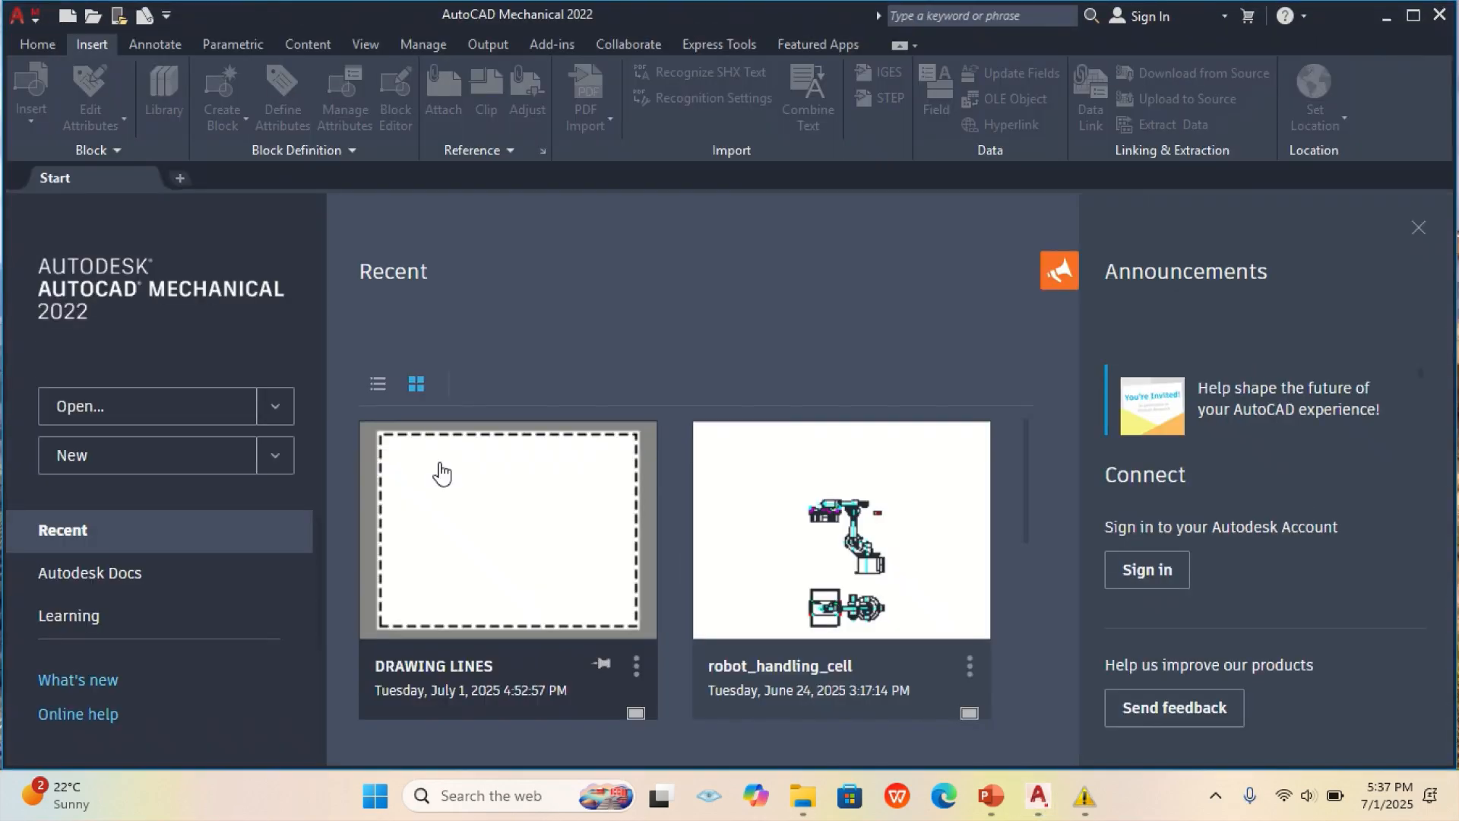
click(119, 472)
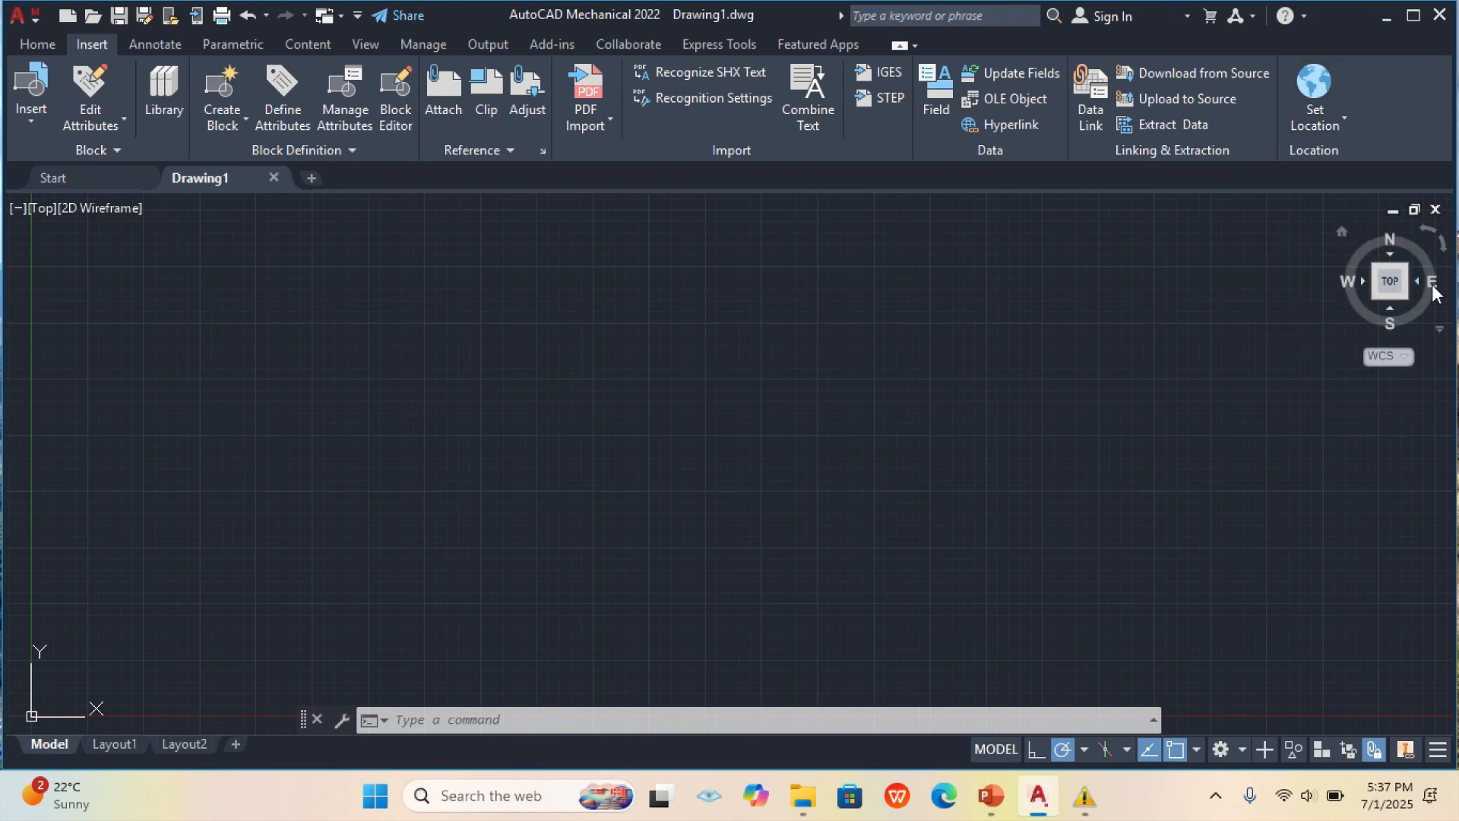
click(1405, 359)
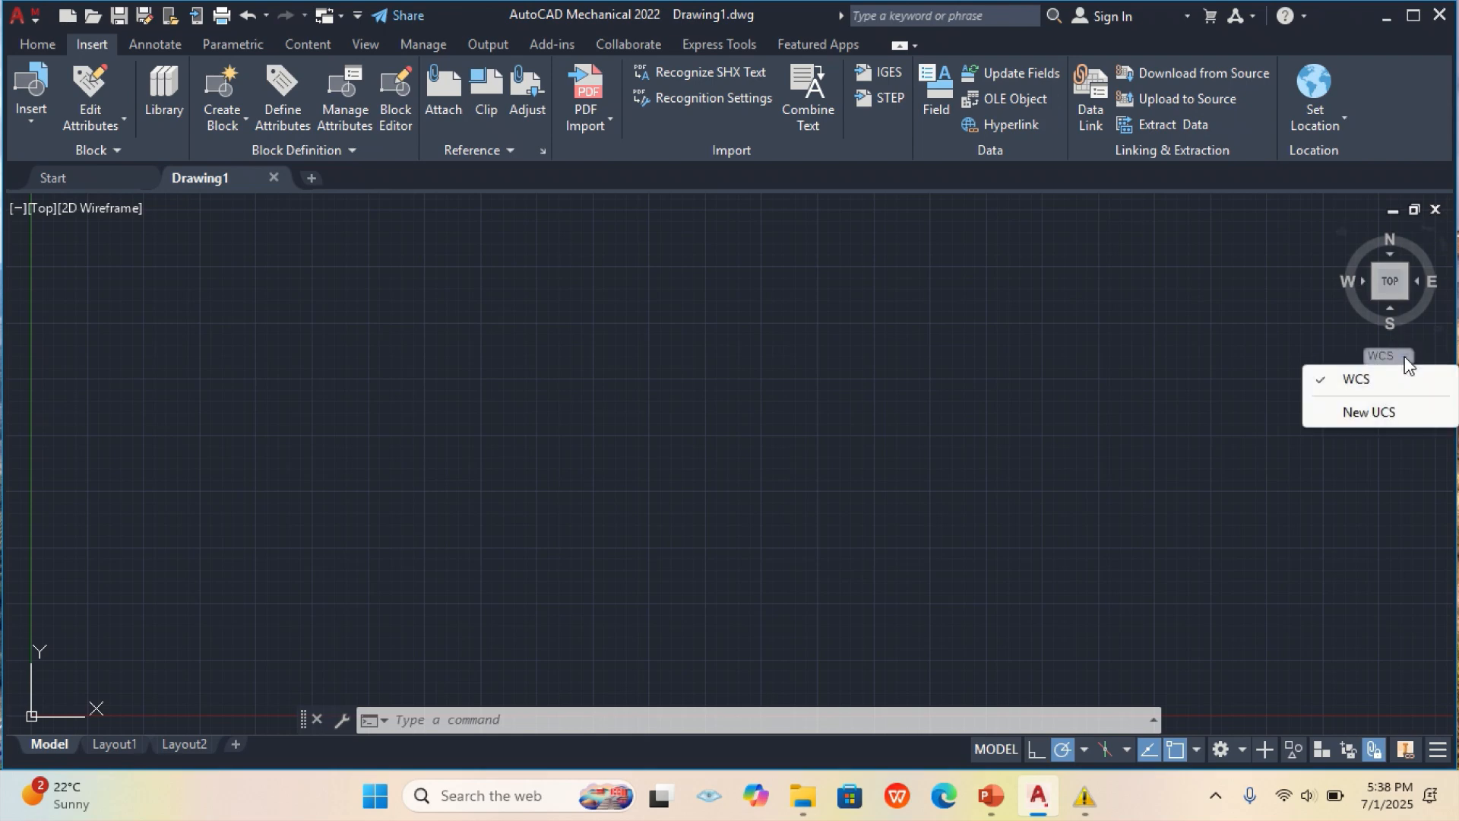
click(1274, 336)
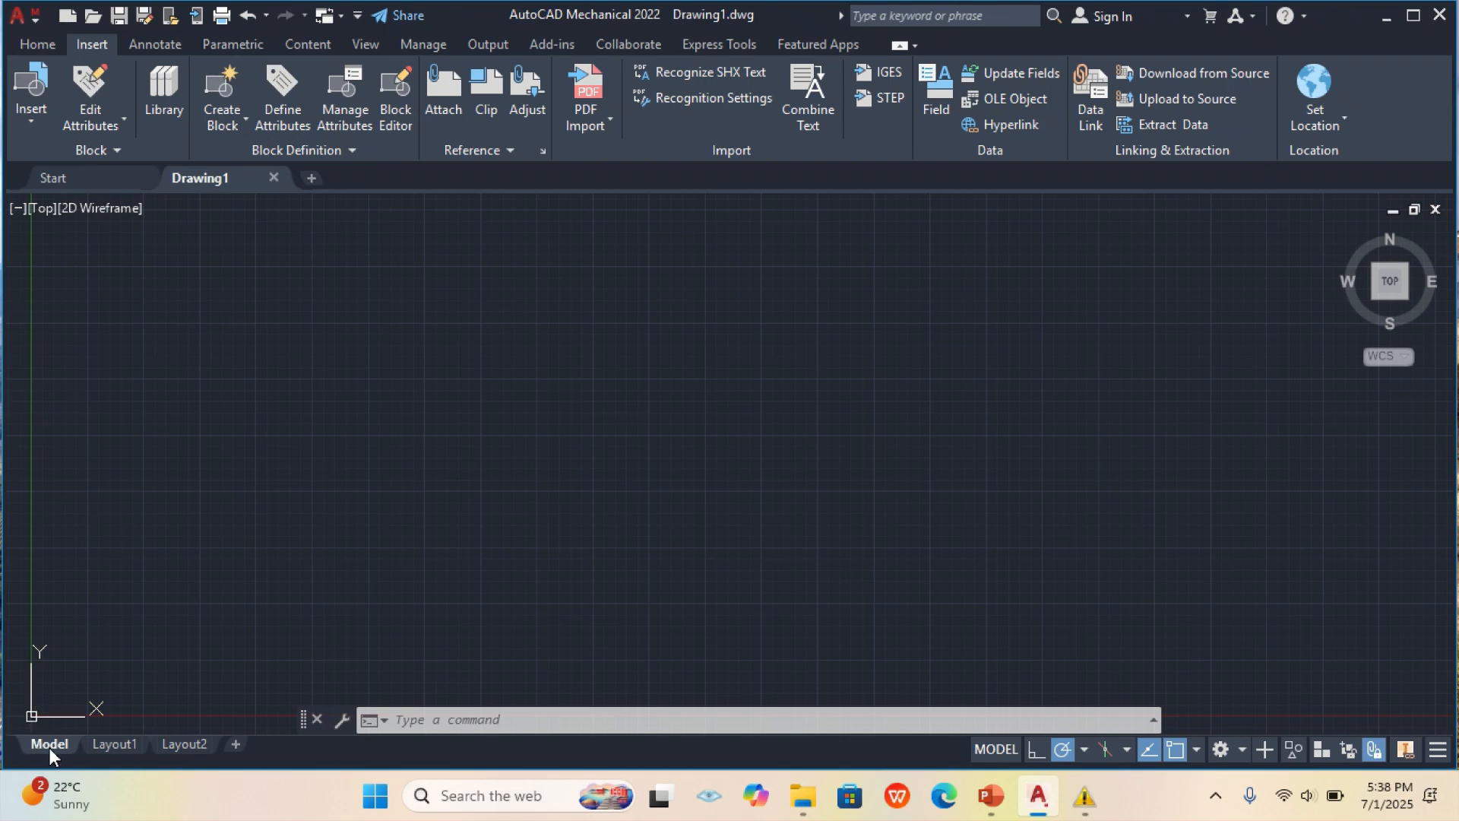
- View Layout1 and Layout2, add a third layout to the drawing, and return to Layout1
click(112, 744)
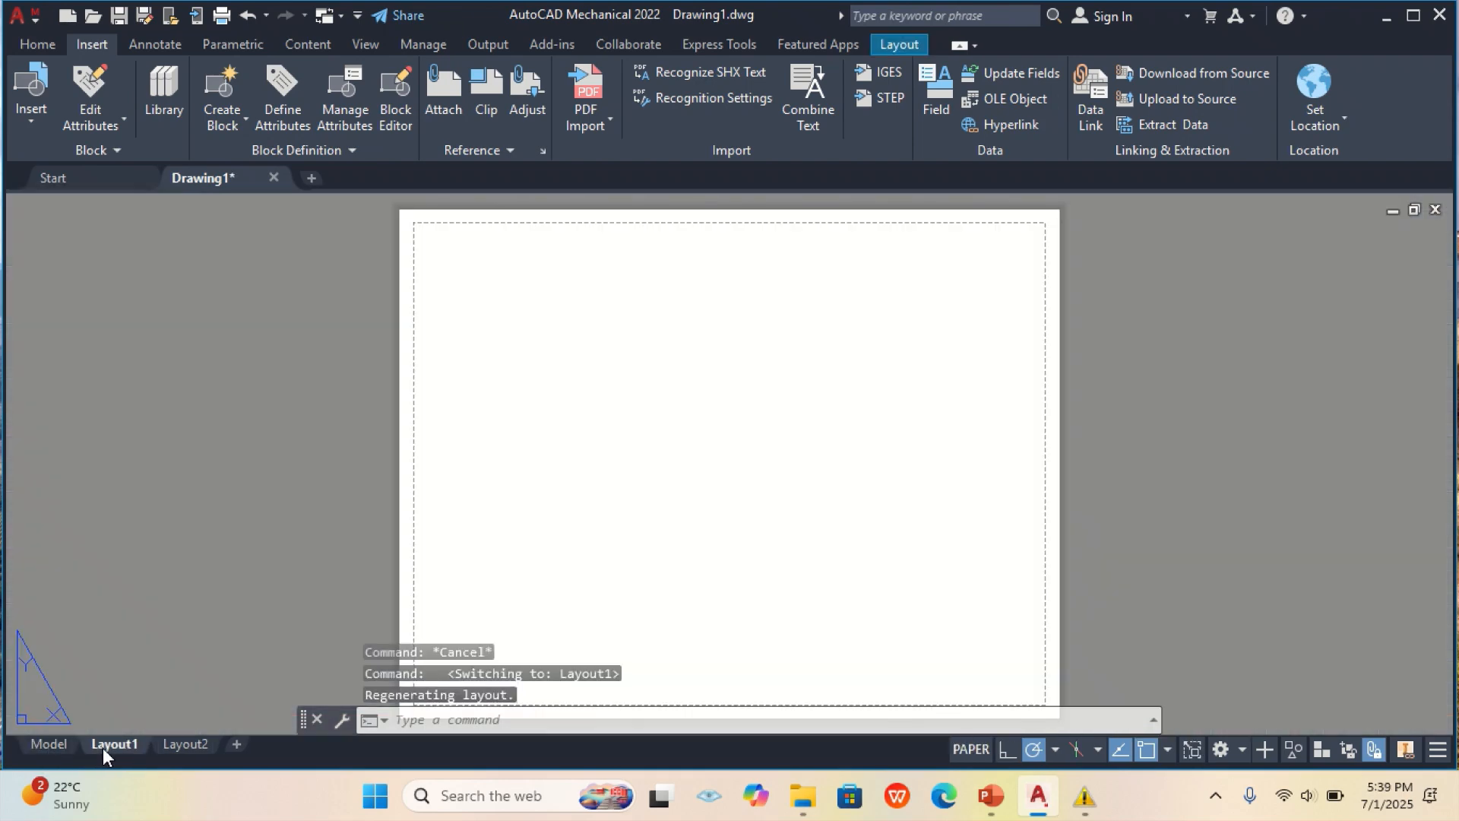
click(187, 747)
click(237, 745)
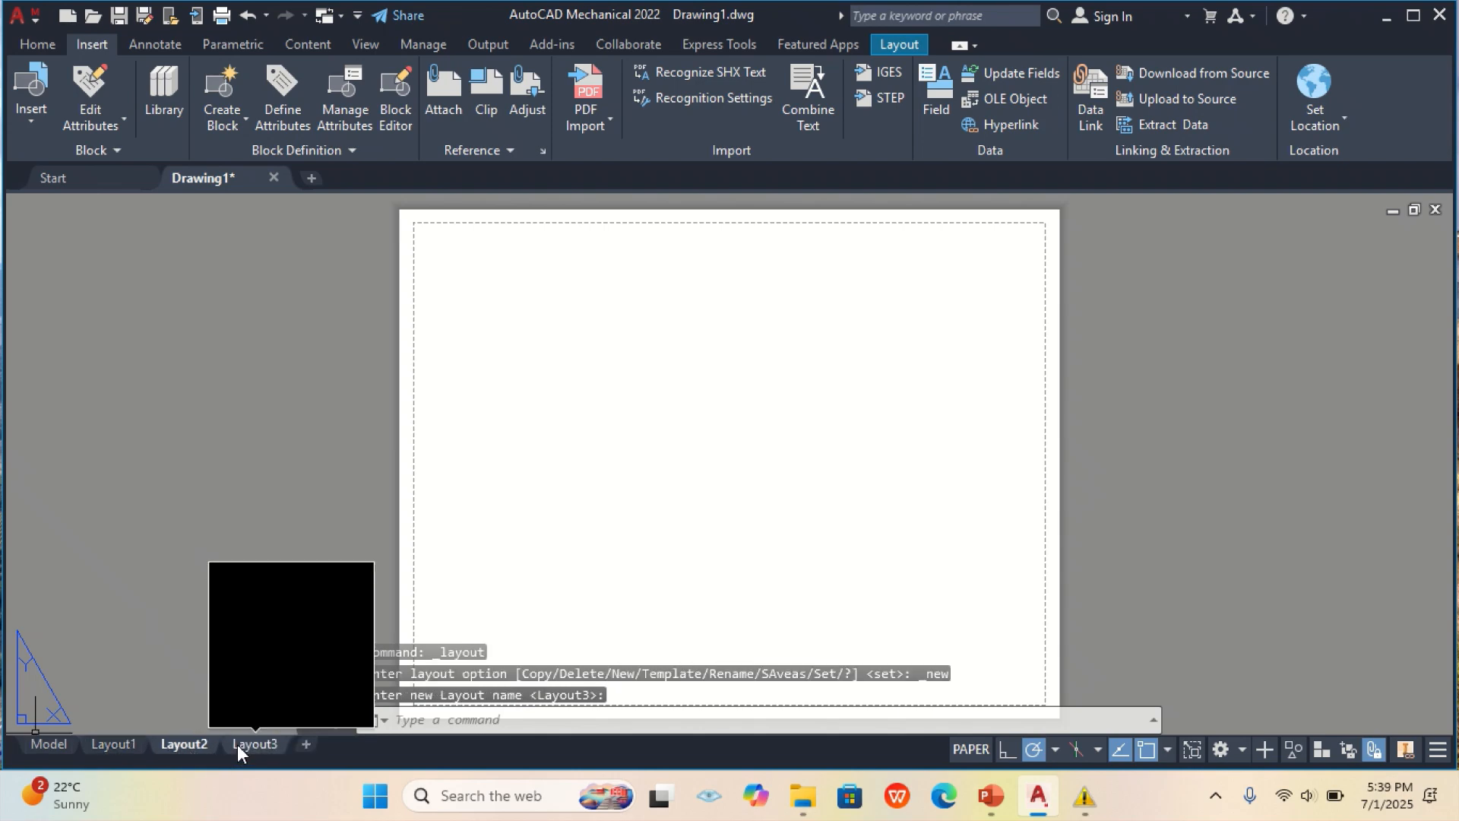
click(108, 743)
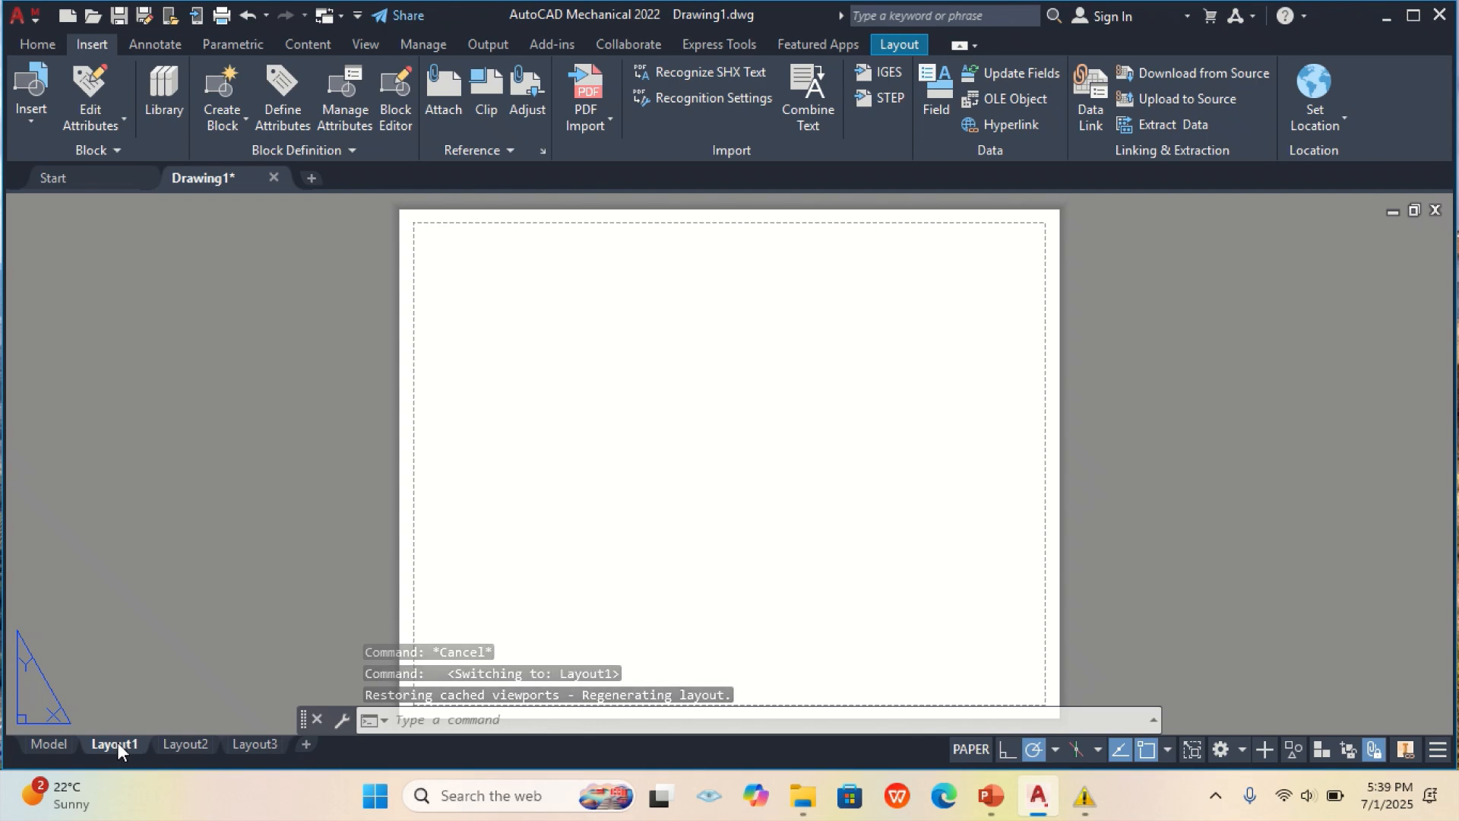
- Begin saving the drawing as a DWG and choose the new JNNP CAD folder on the desktop as its location
click(34, 19)
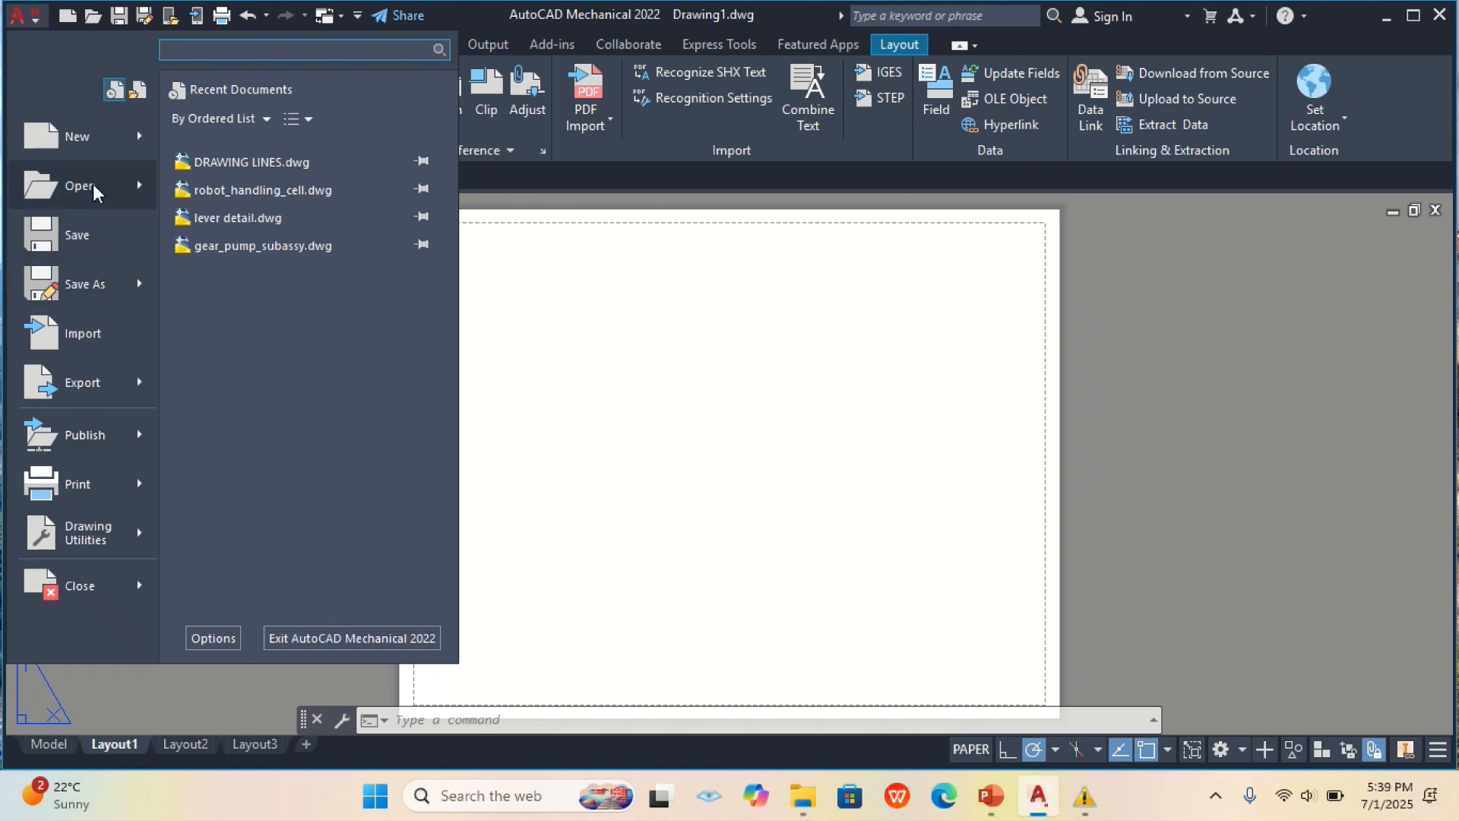
mouse_move(91, 138)
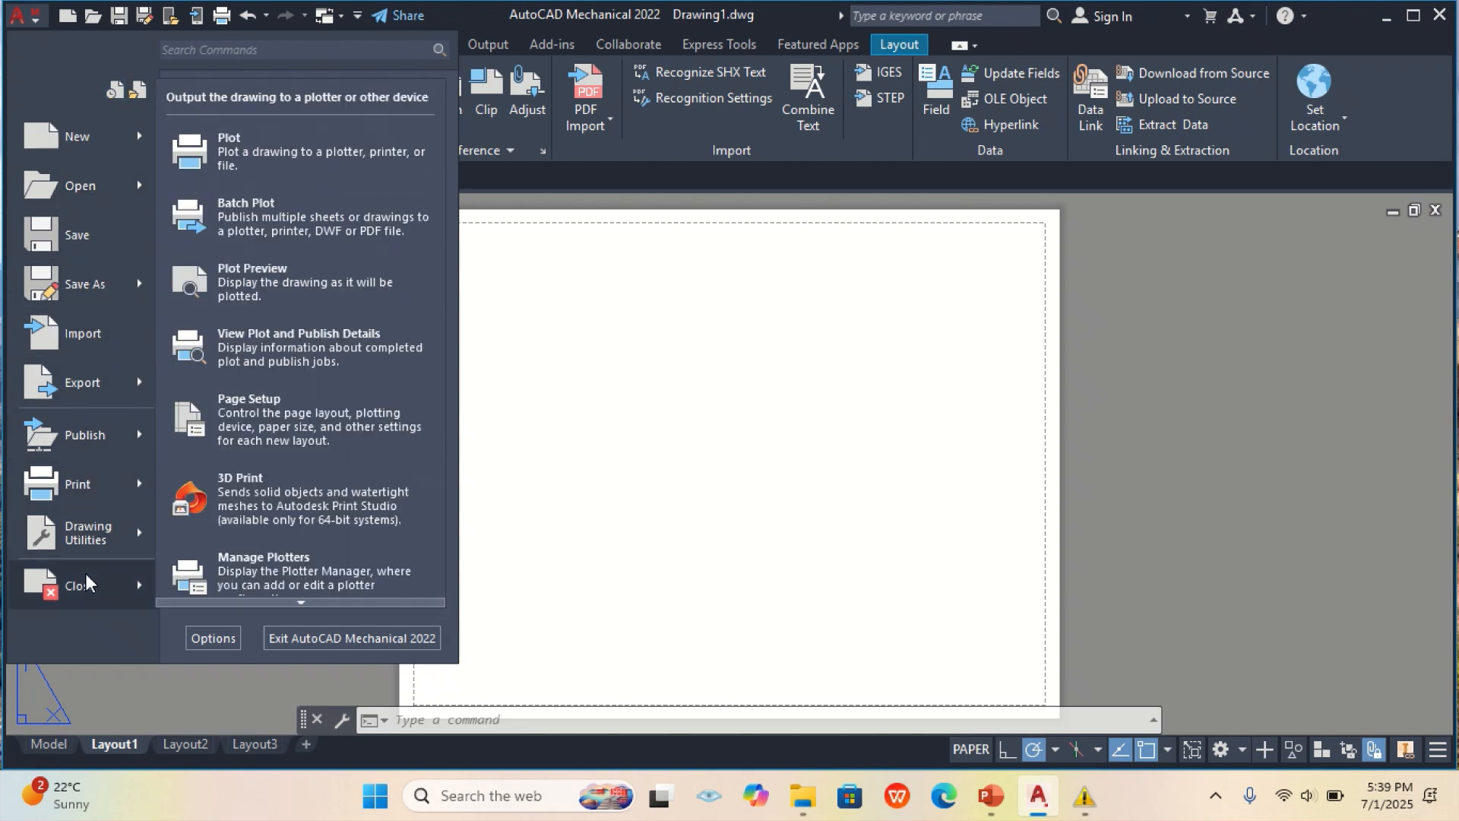
mouse_move(108, 286)
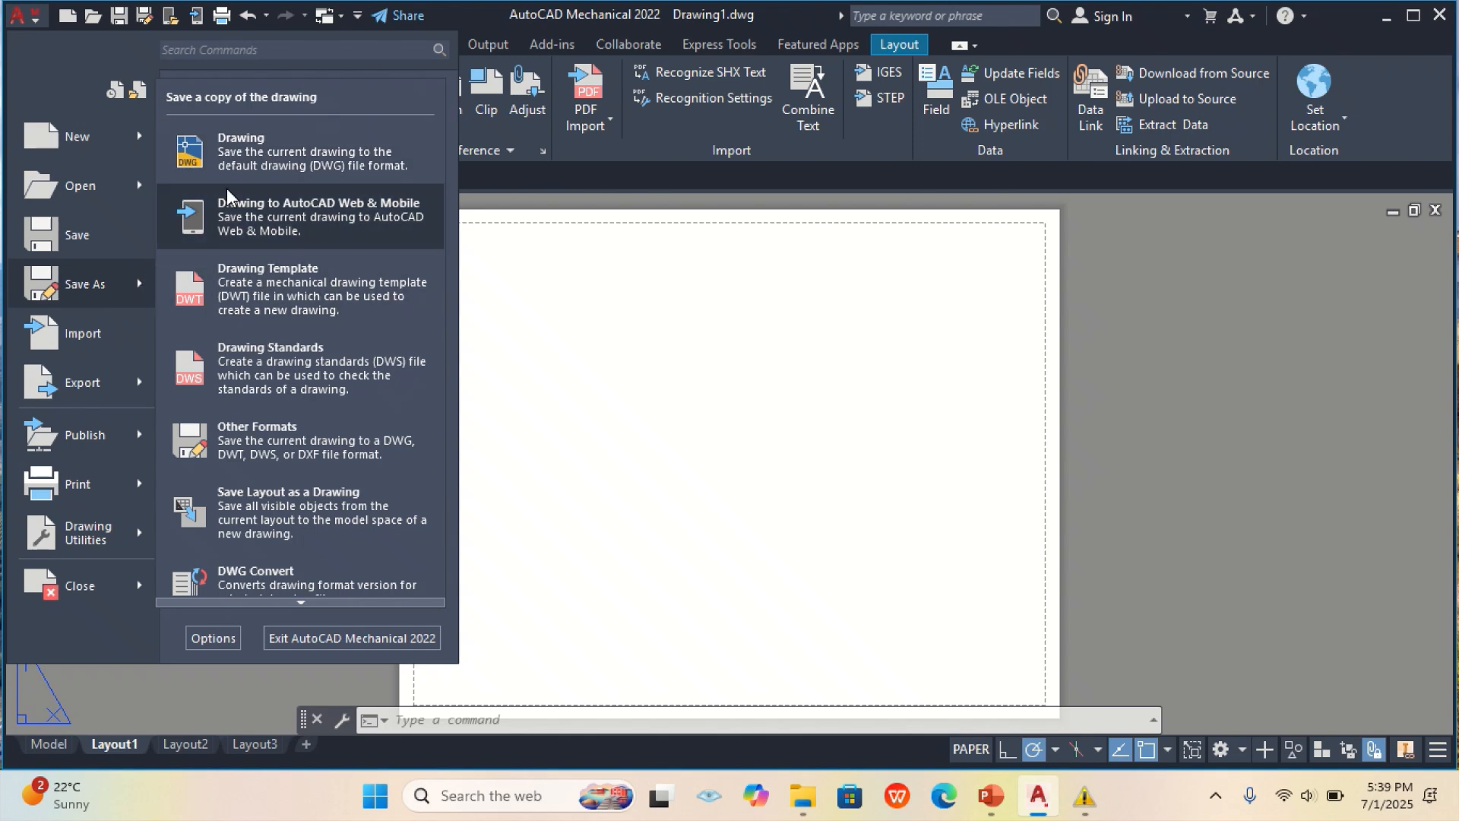
click(265, 158)
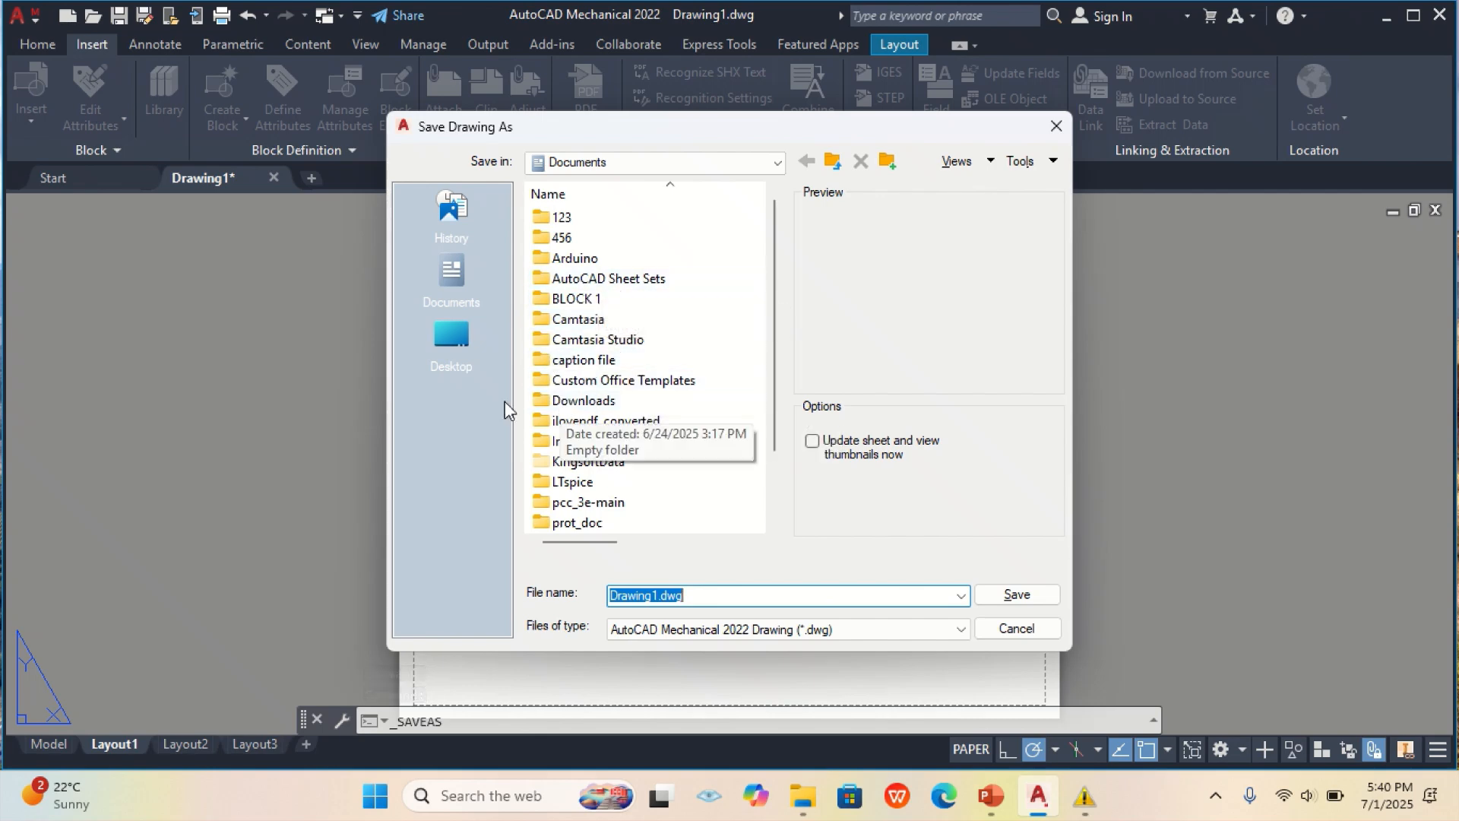
click(458, 341)
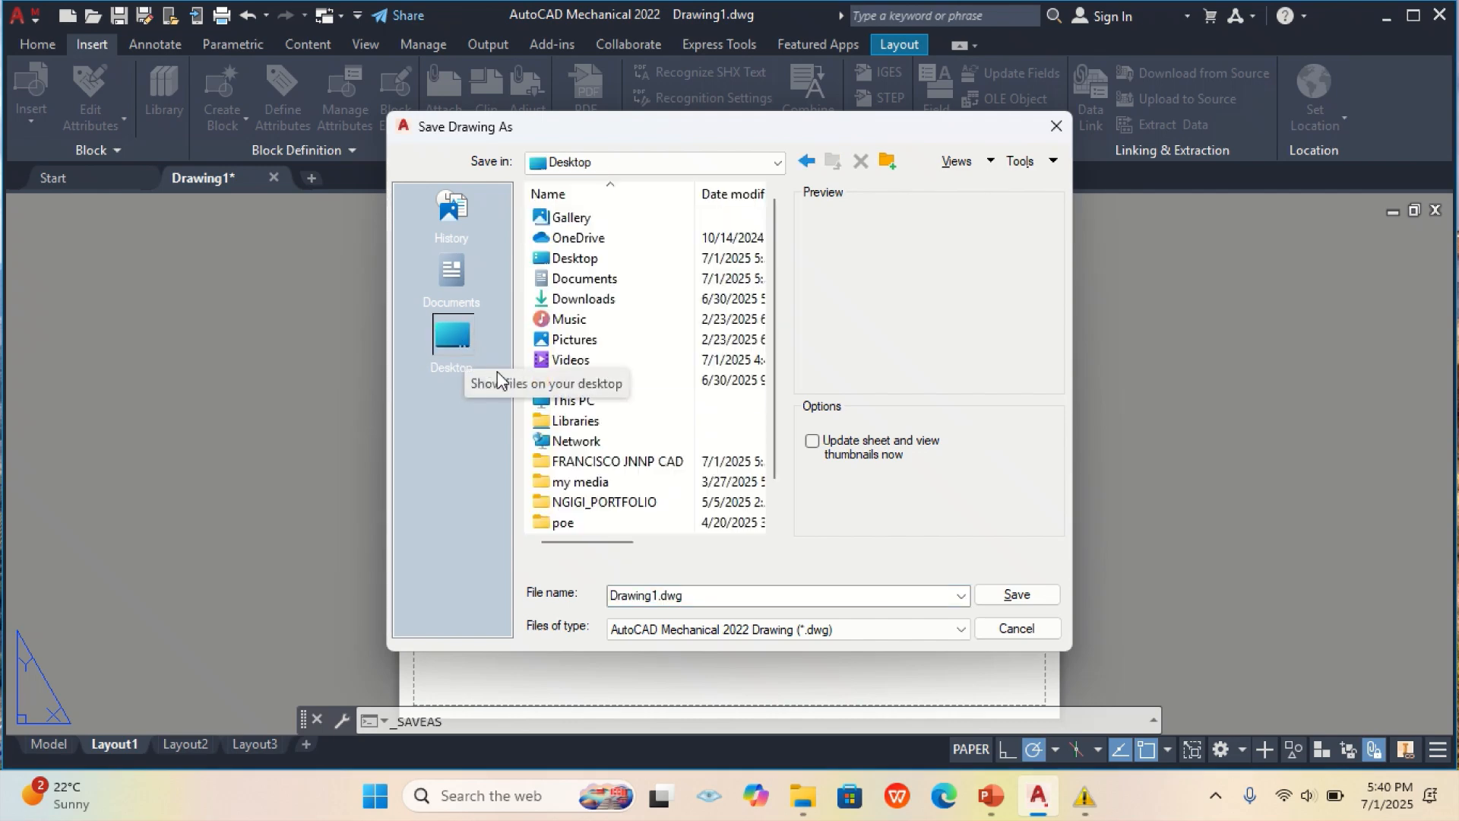
double_click(629, 462)
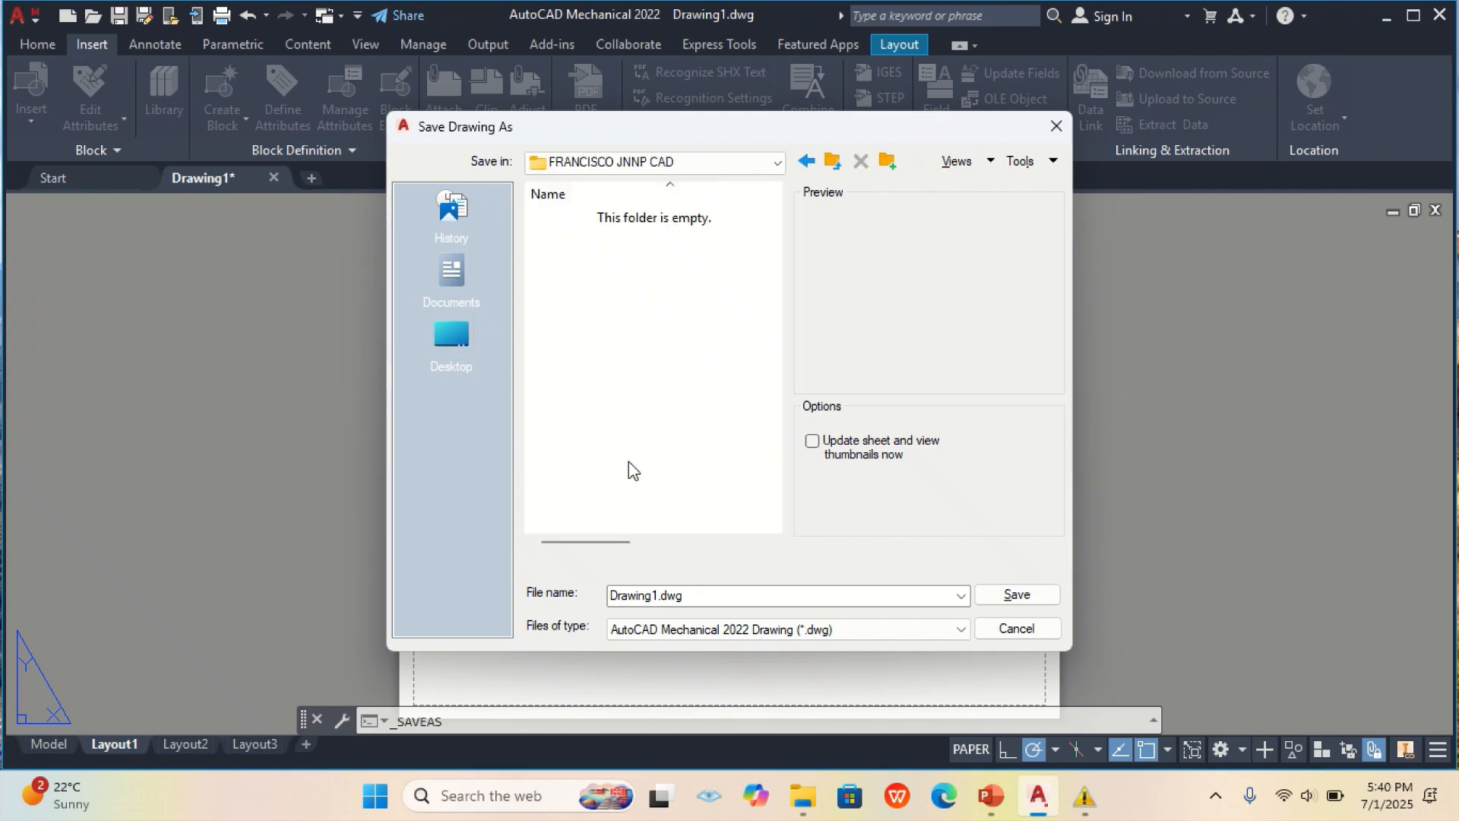
- Name the drawing file BASIC DRAWING and save it in the chosen folder
double_click(658, 602)
click(659, 602)
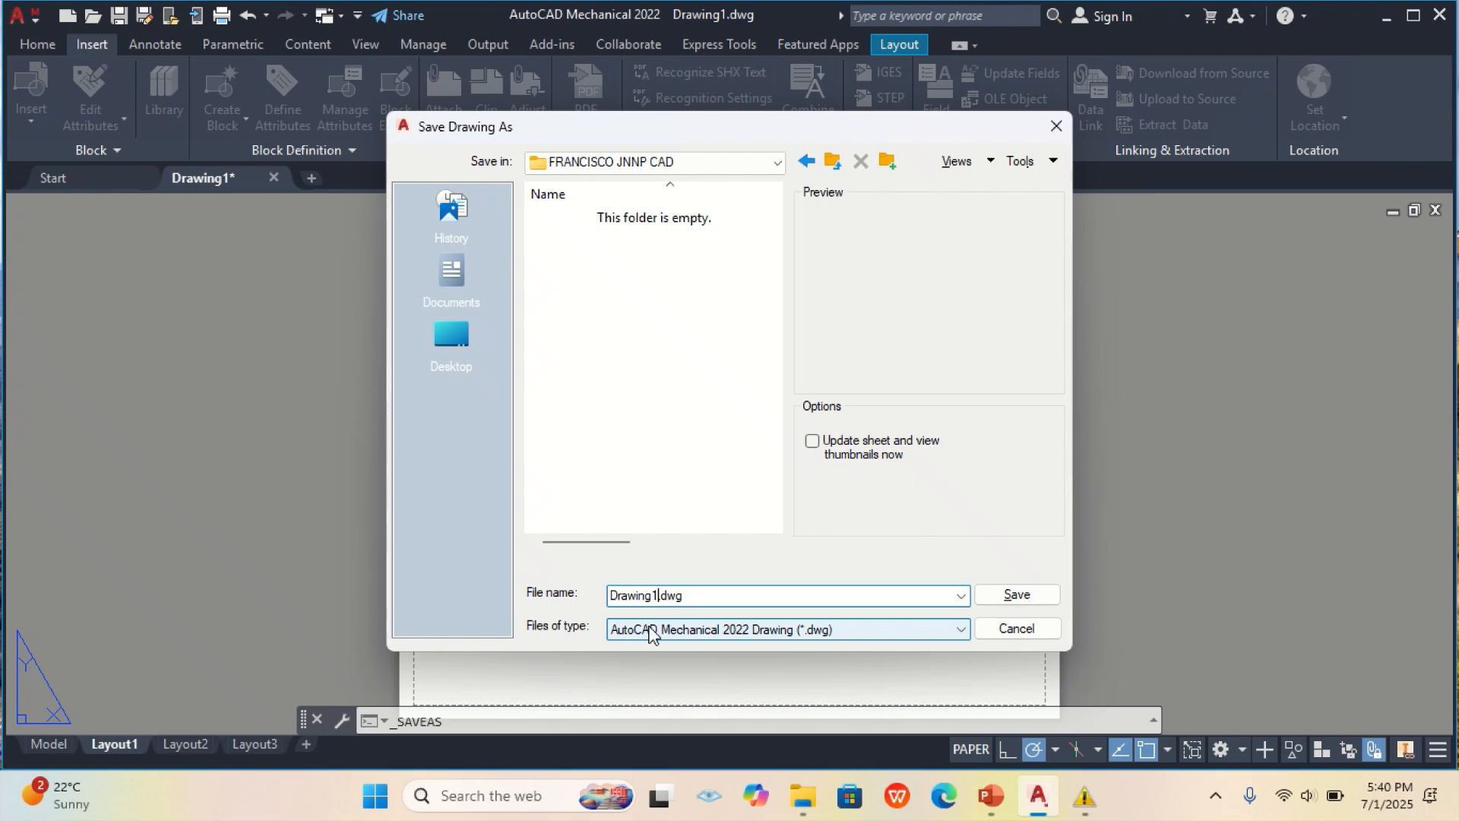
key(BackSpace)
key(BackSpace)
key(BackSpace)
key(BackSpace)
key(BackSpace)
key(BackSpace)
key(BackSpace)
key(BackSpace)
text(BASIC DRAWING)
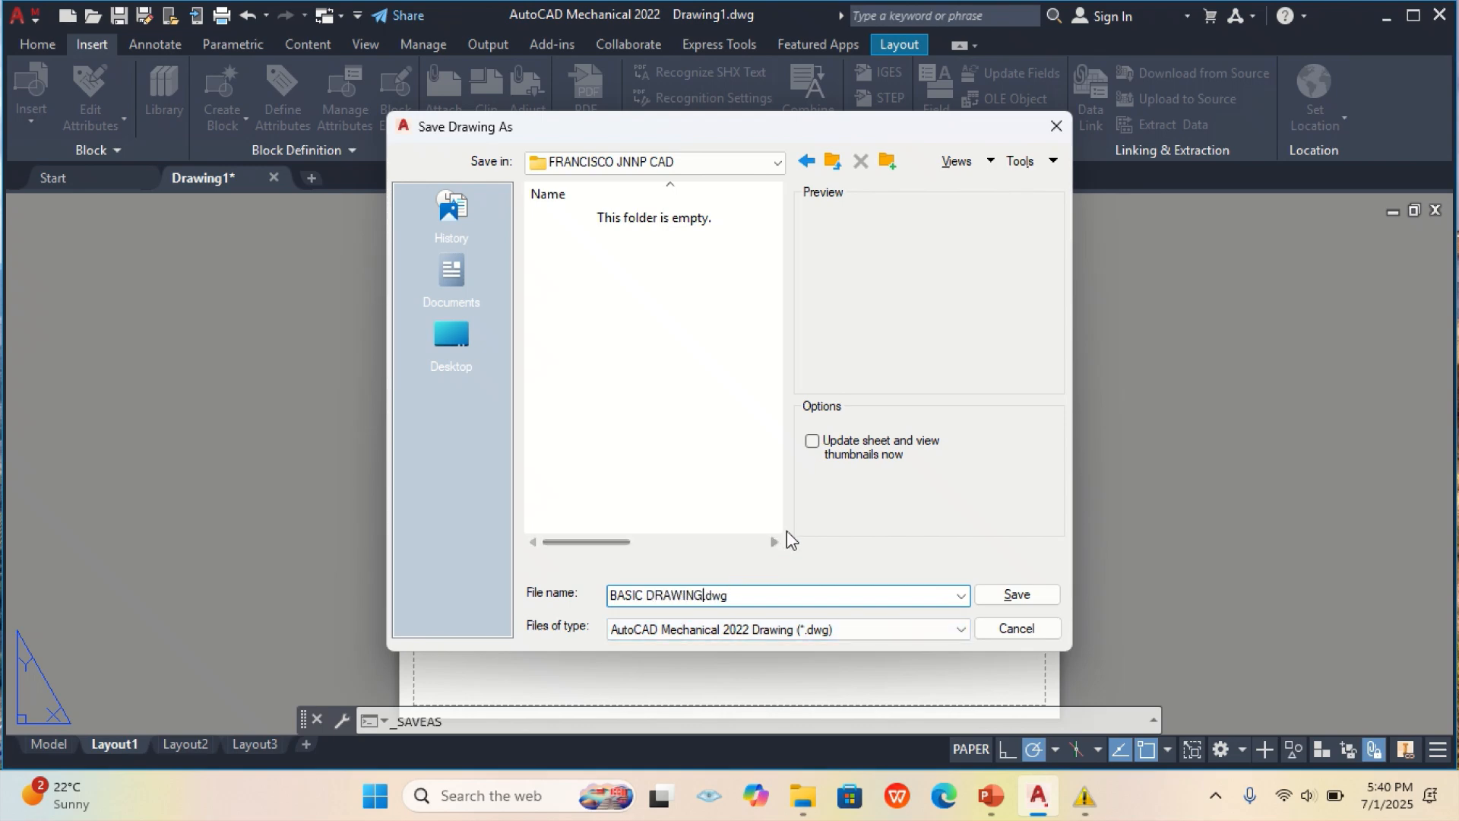
click(1018, 596)
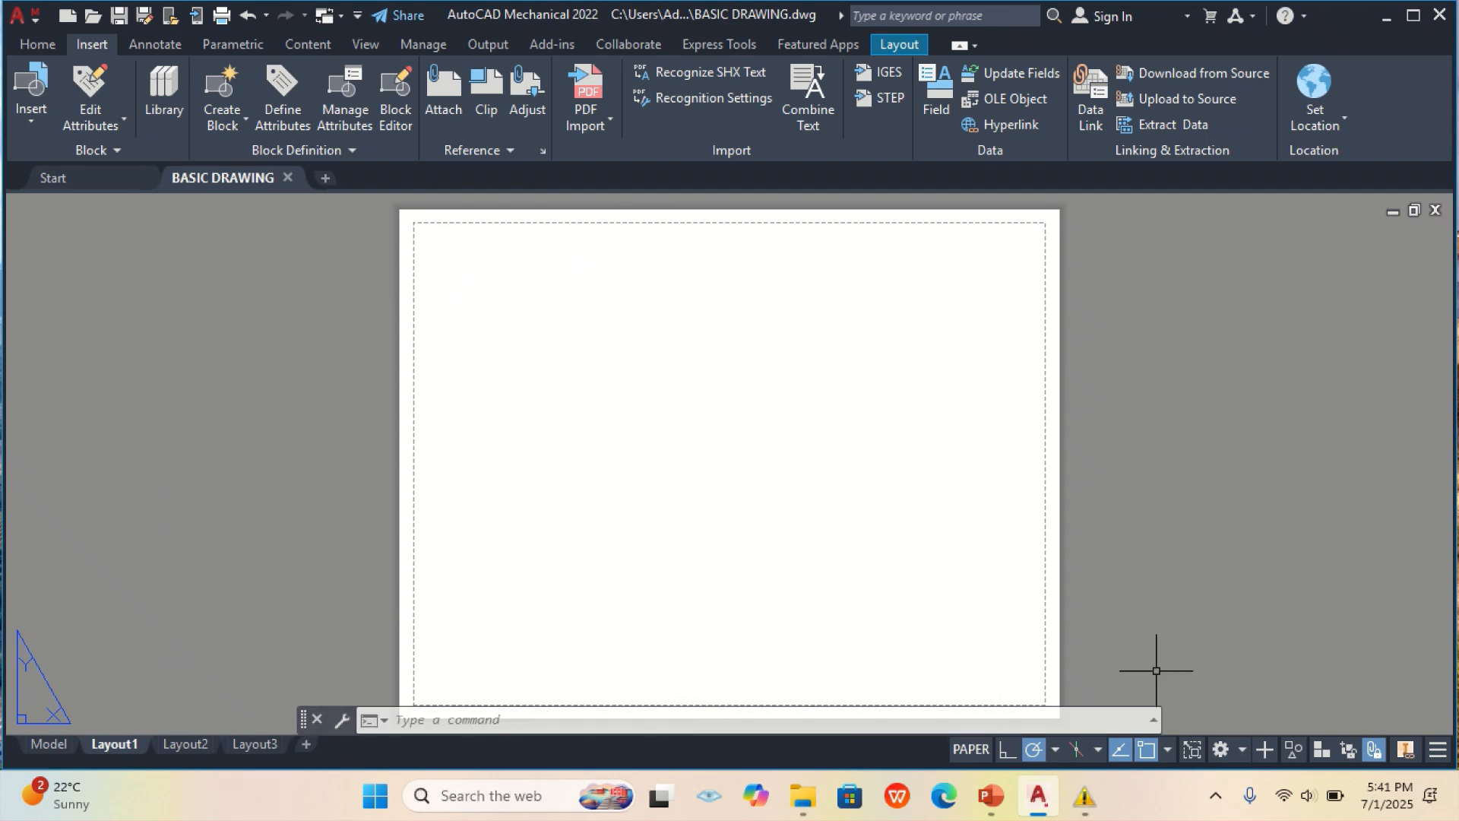
- Try to switch Layout1 from paper space to model space, and turn on Ortho mode
click(974, 746)
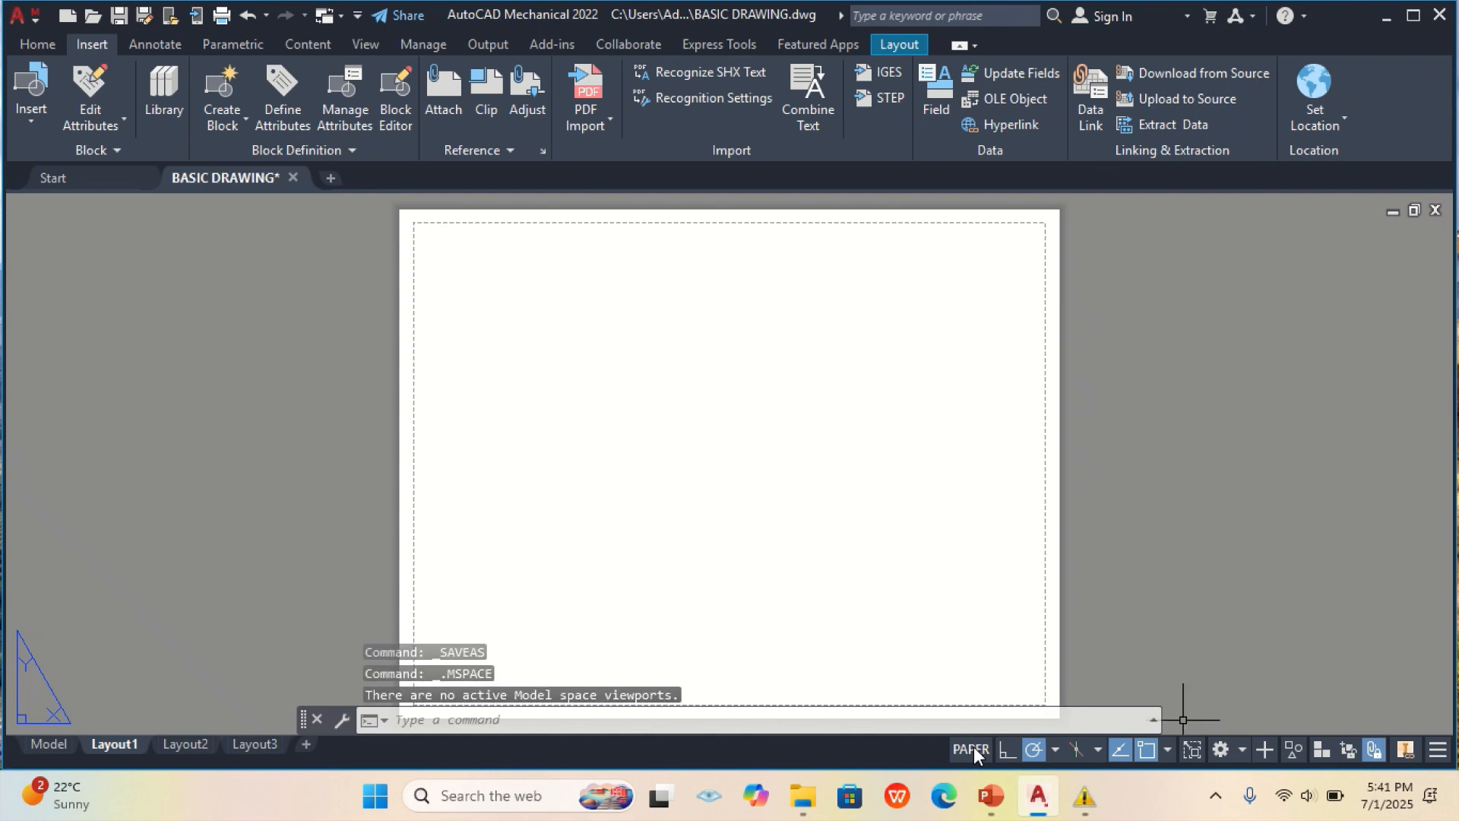
click(973, 746)
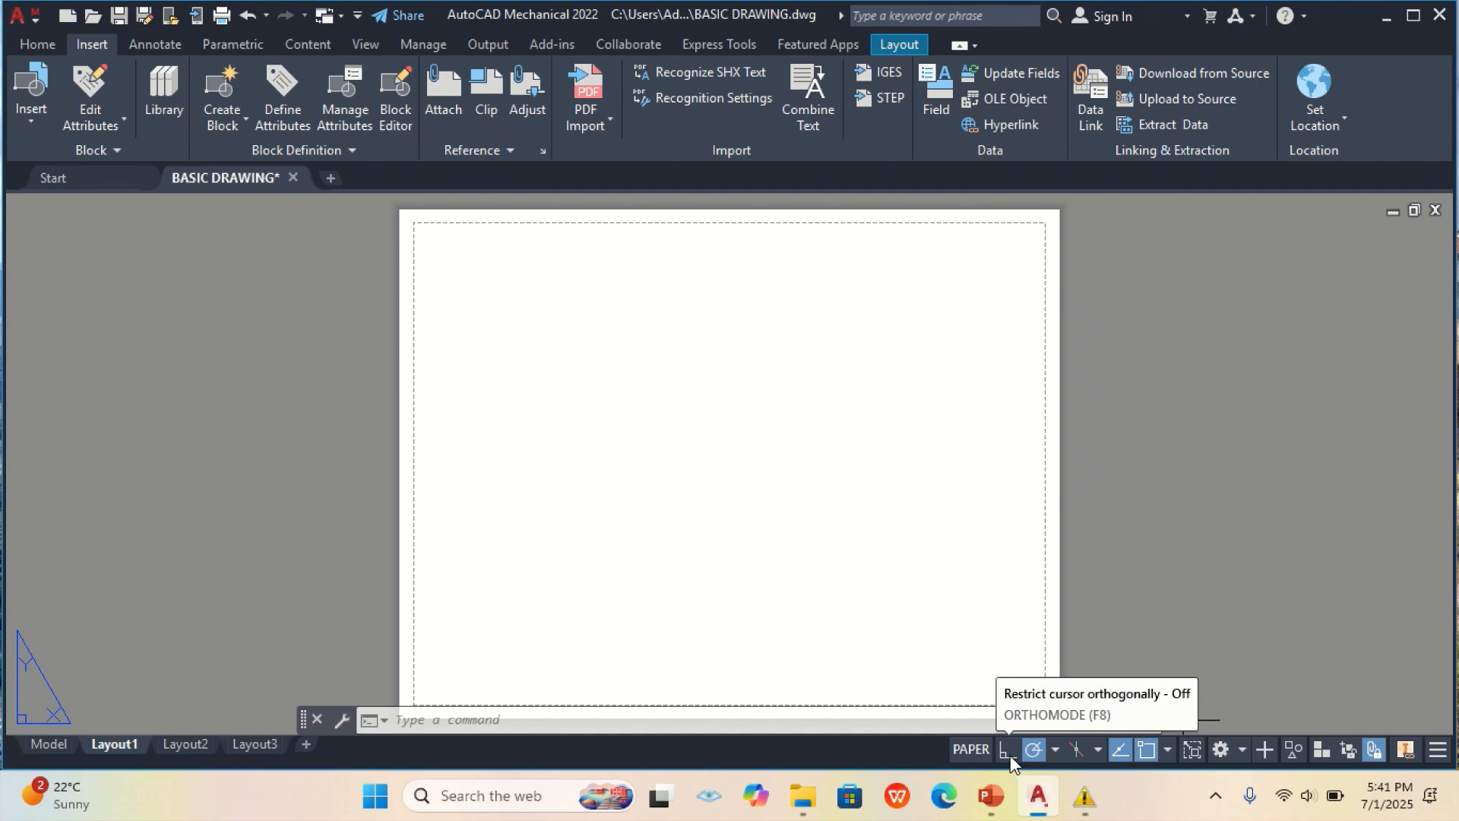
click(1009, 752)
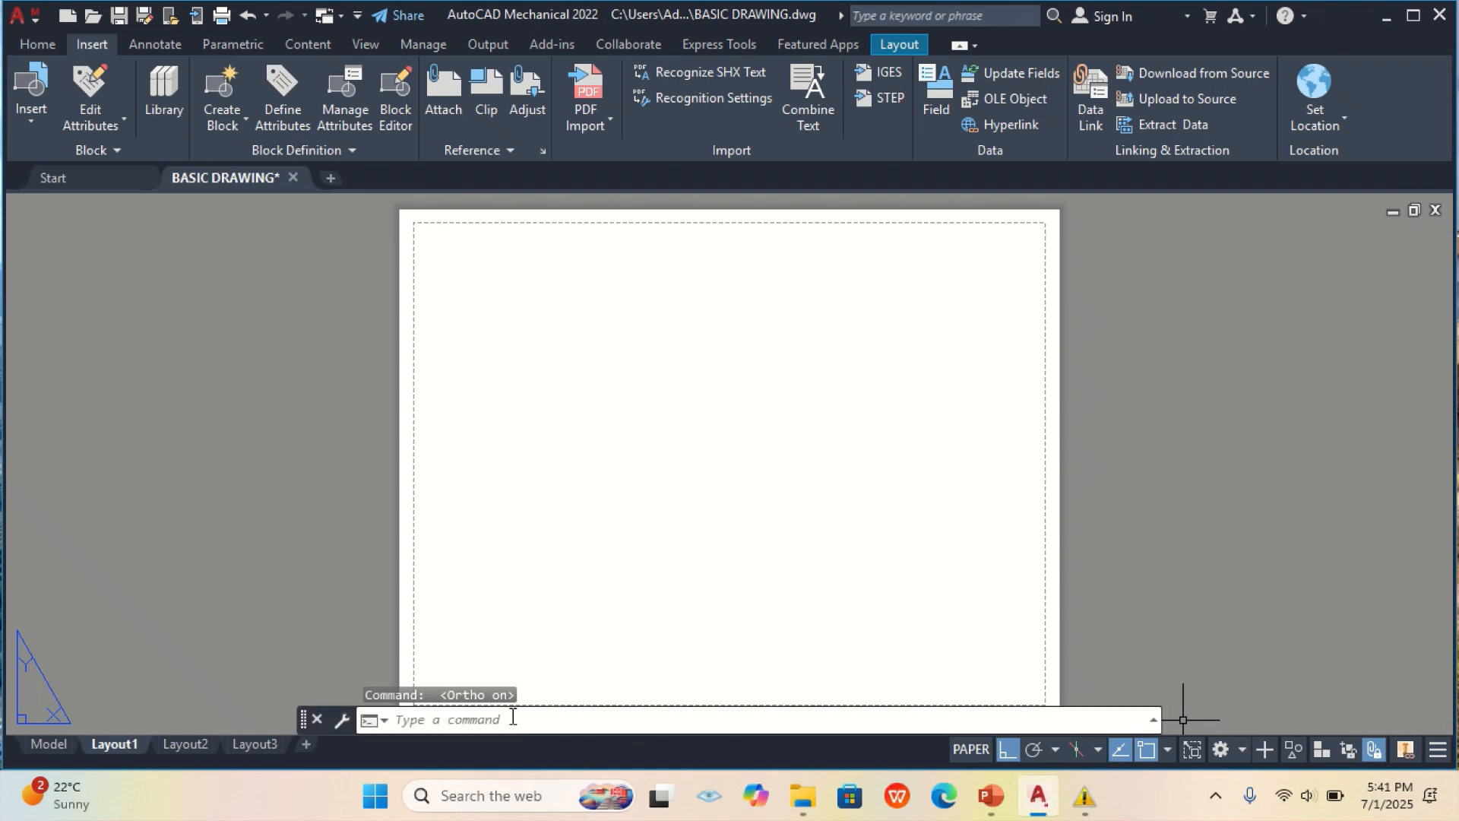
- Examine the available polar tracking angle increments and the isometric drafting plane options
click(1056, 750)
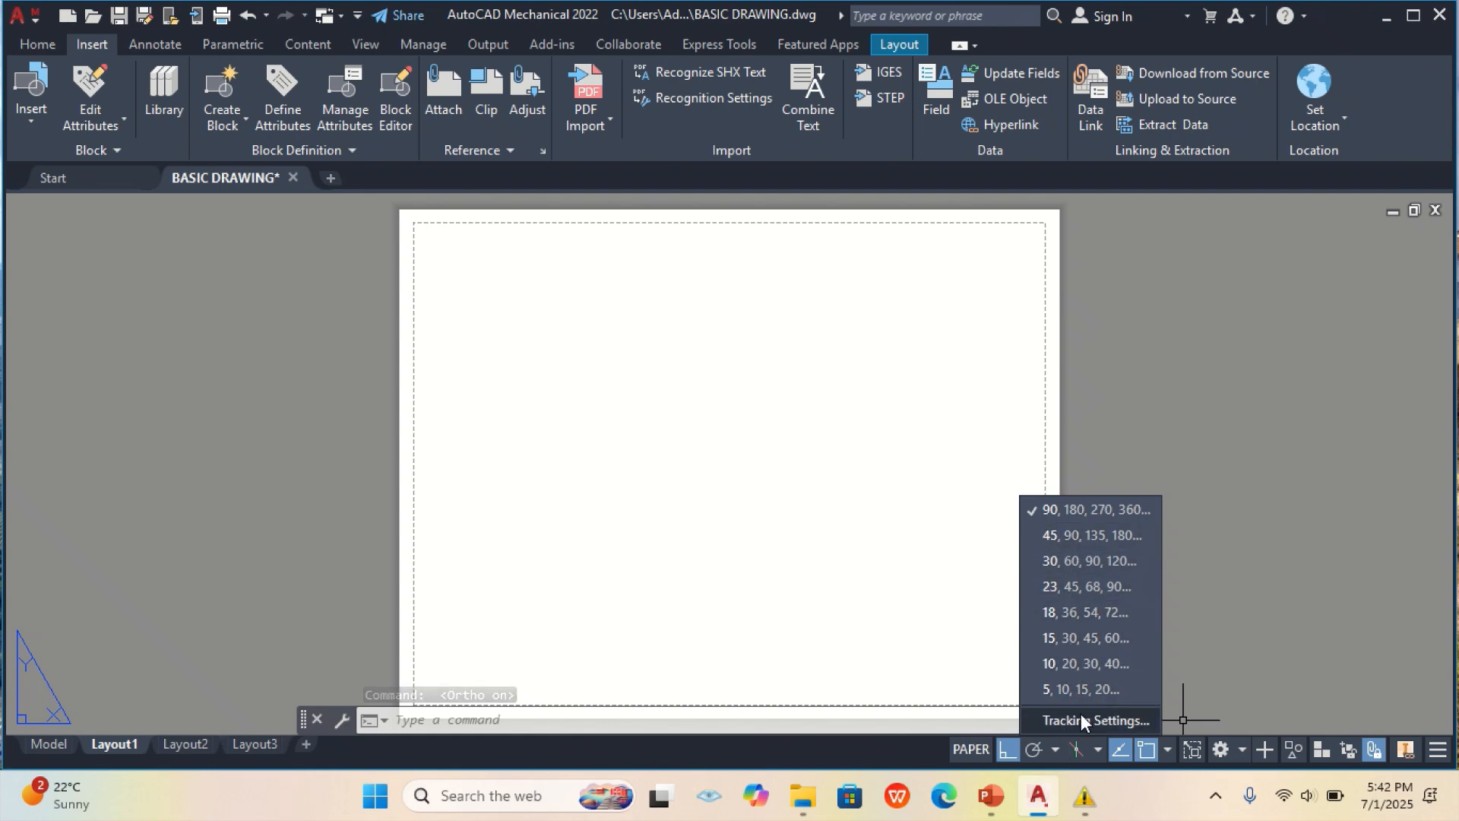
click(1215, 628)
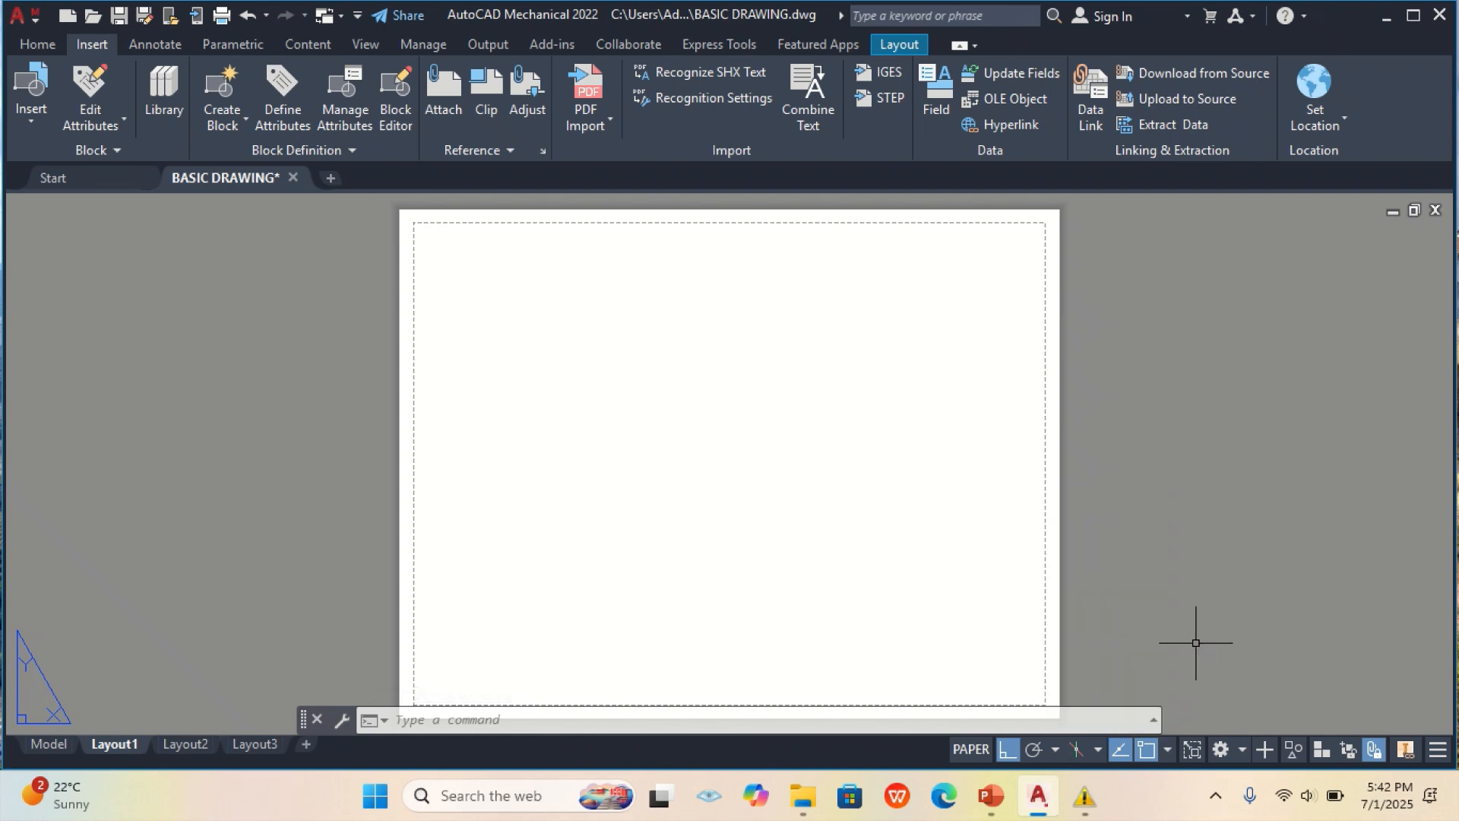
click(1096, 751)
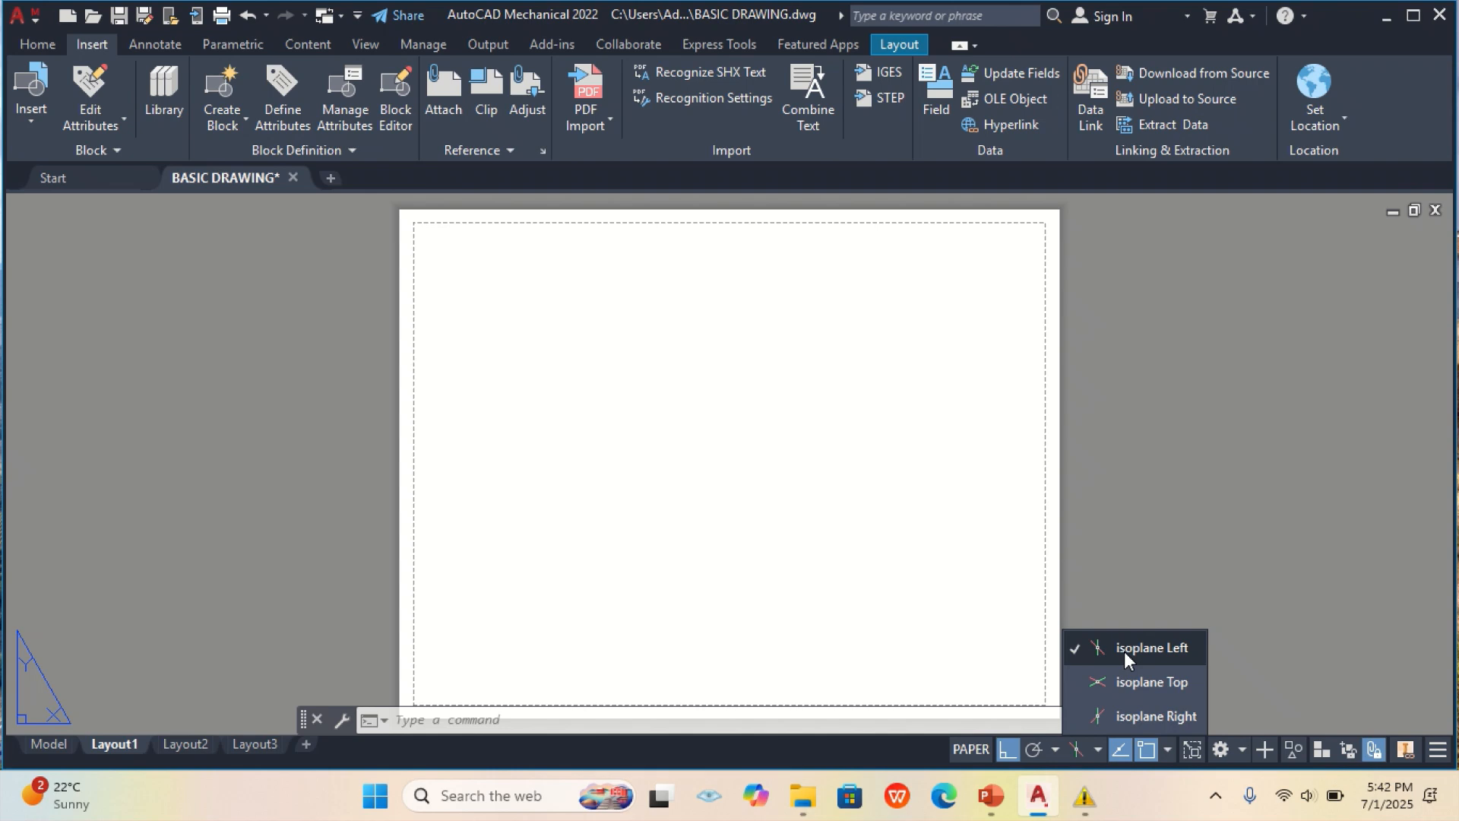
click(1170, 715)
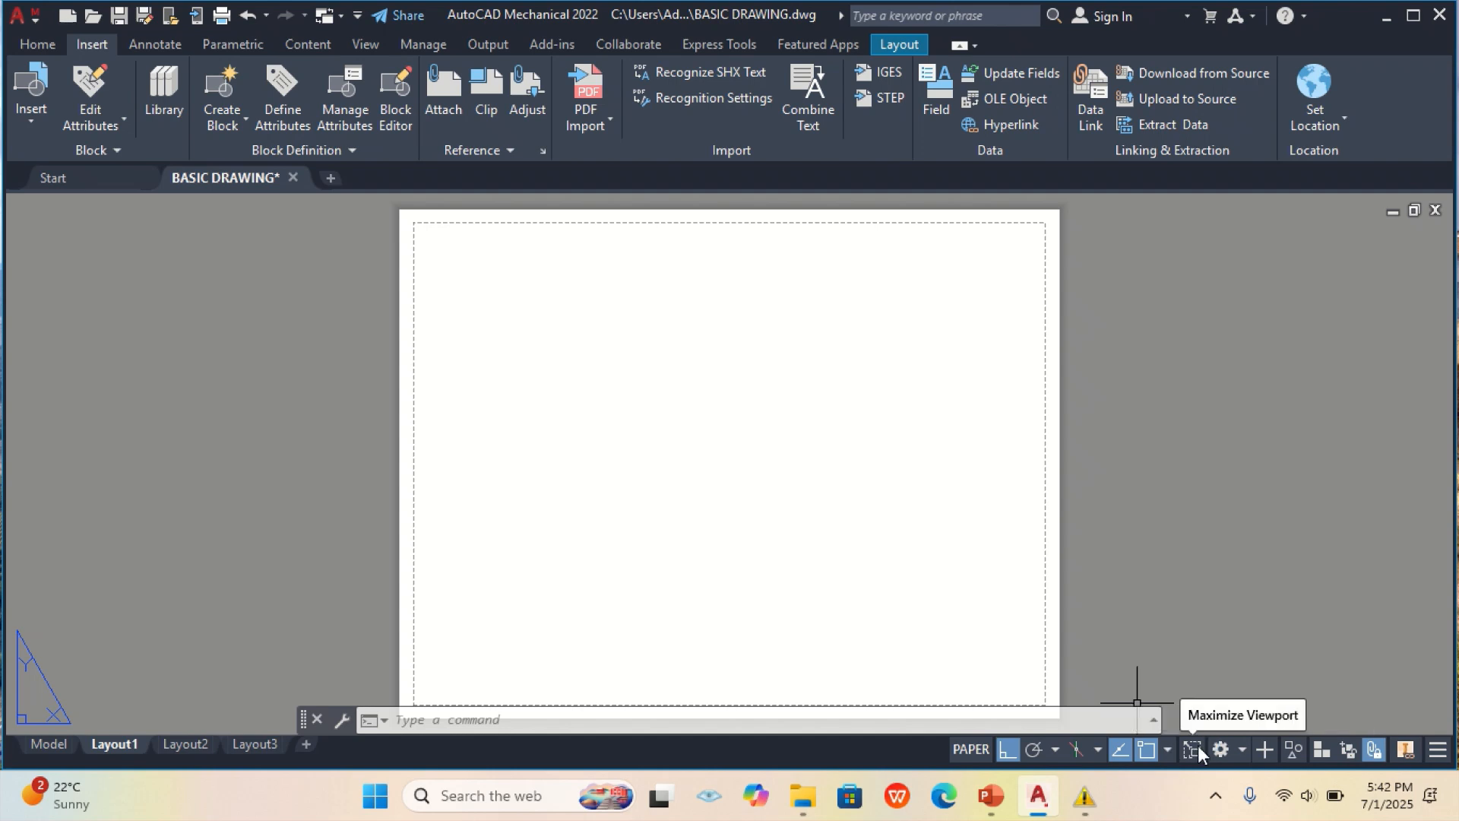
- Examine the available workspaces and the Workspace Settings, and close the settings without changing anything
click(1240, 750)
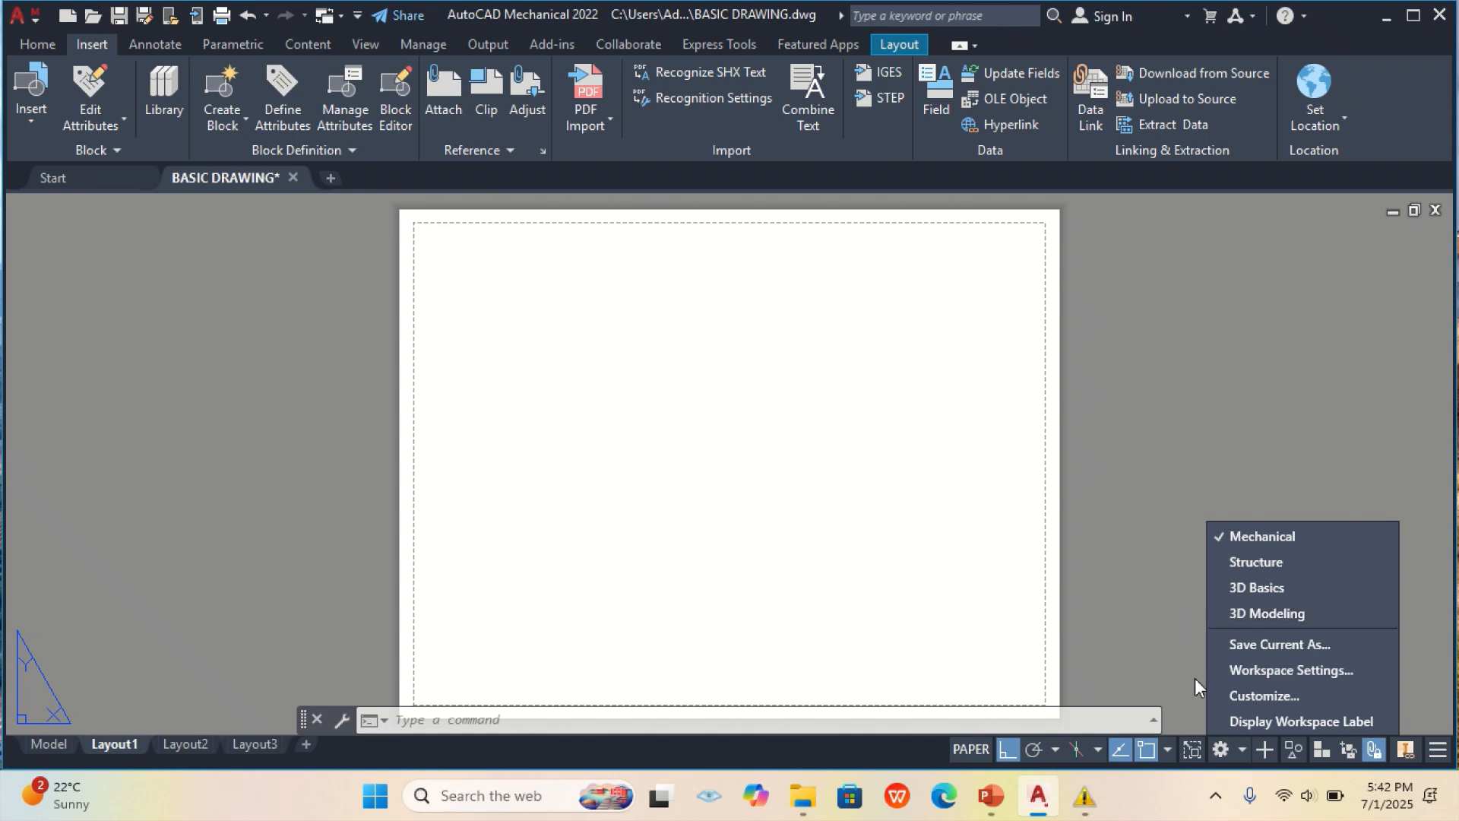
click(1279, 674)
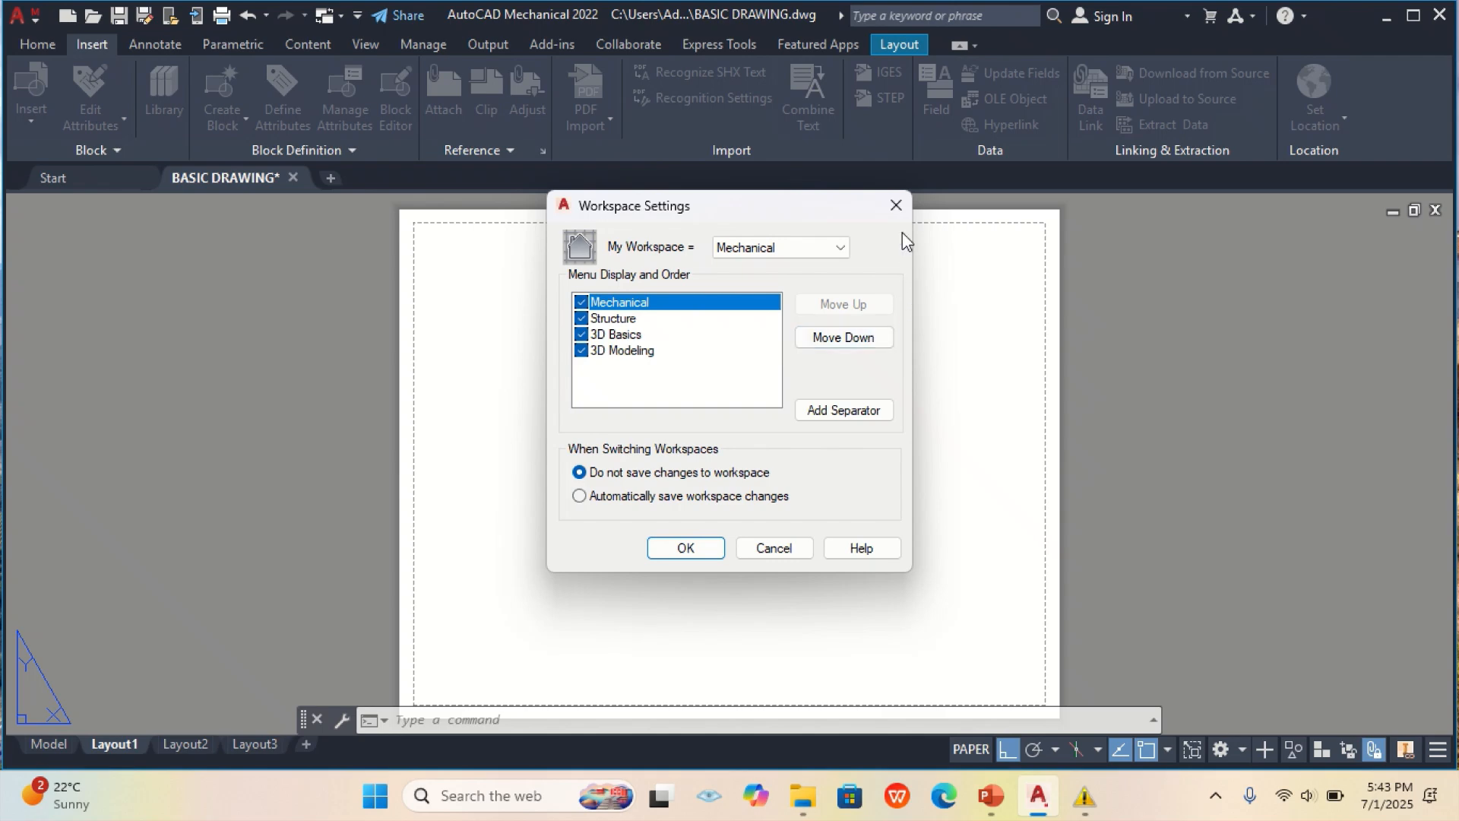
click(775, 549)
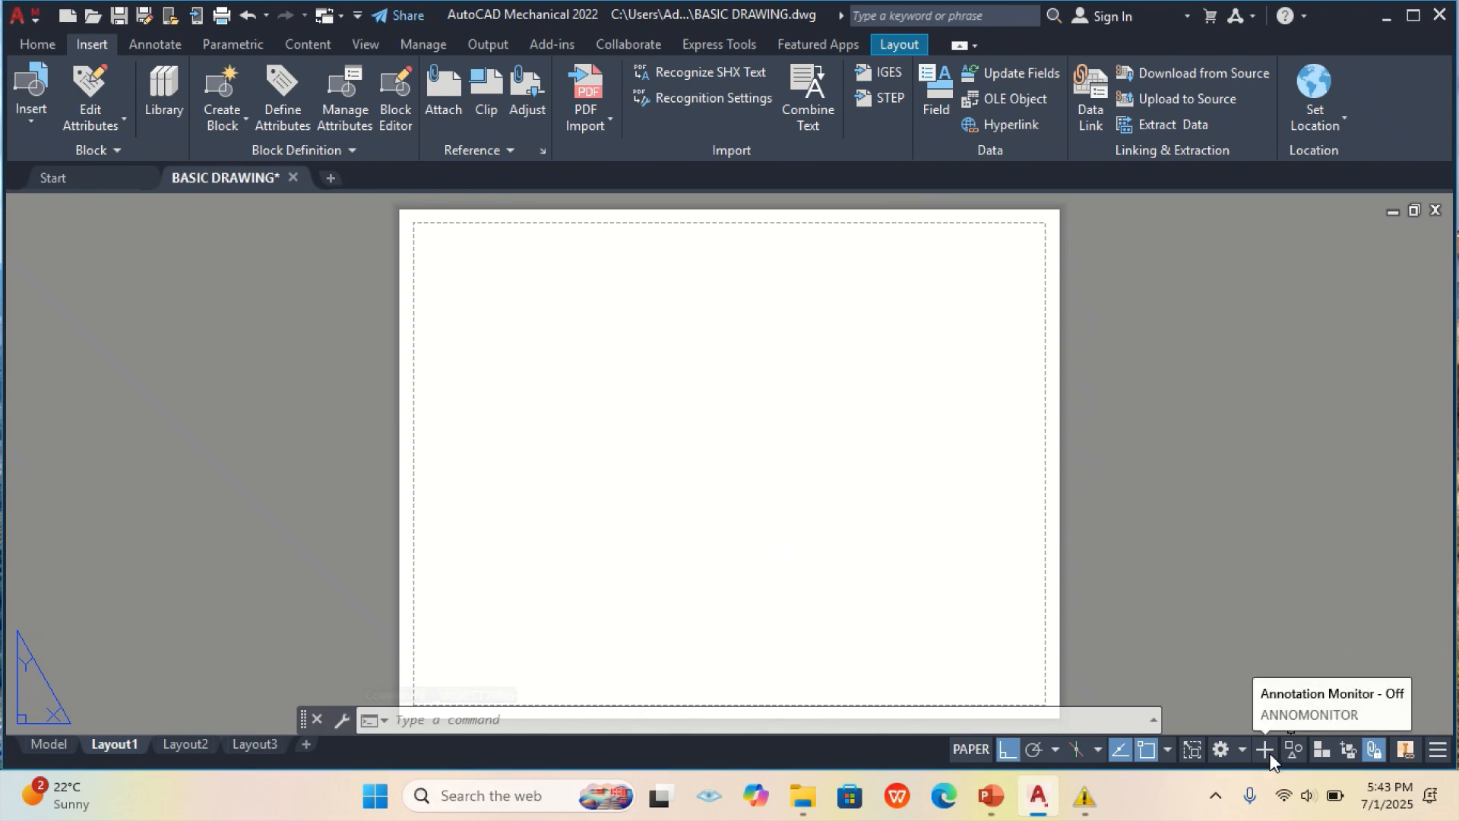
- Examine the status bar customization options, and dismiss the 360 Total Security advertisement windows
click(1438, 759)
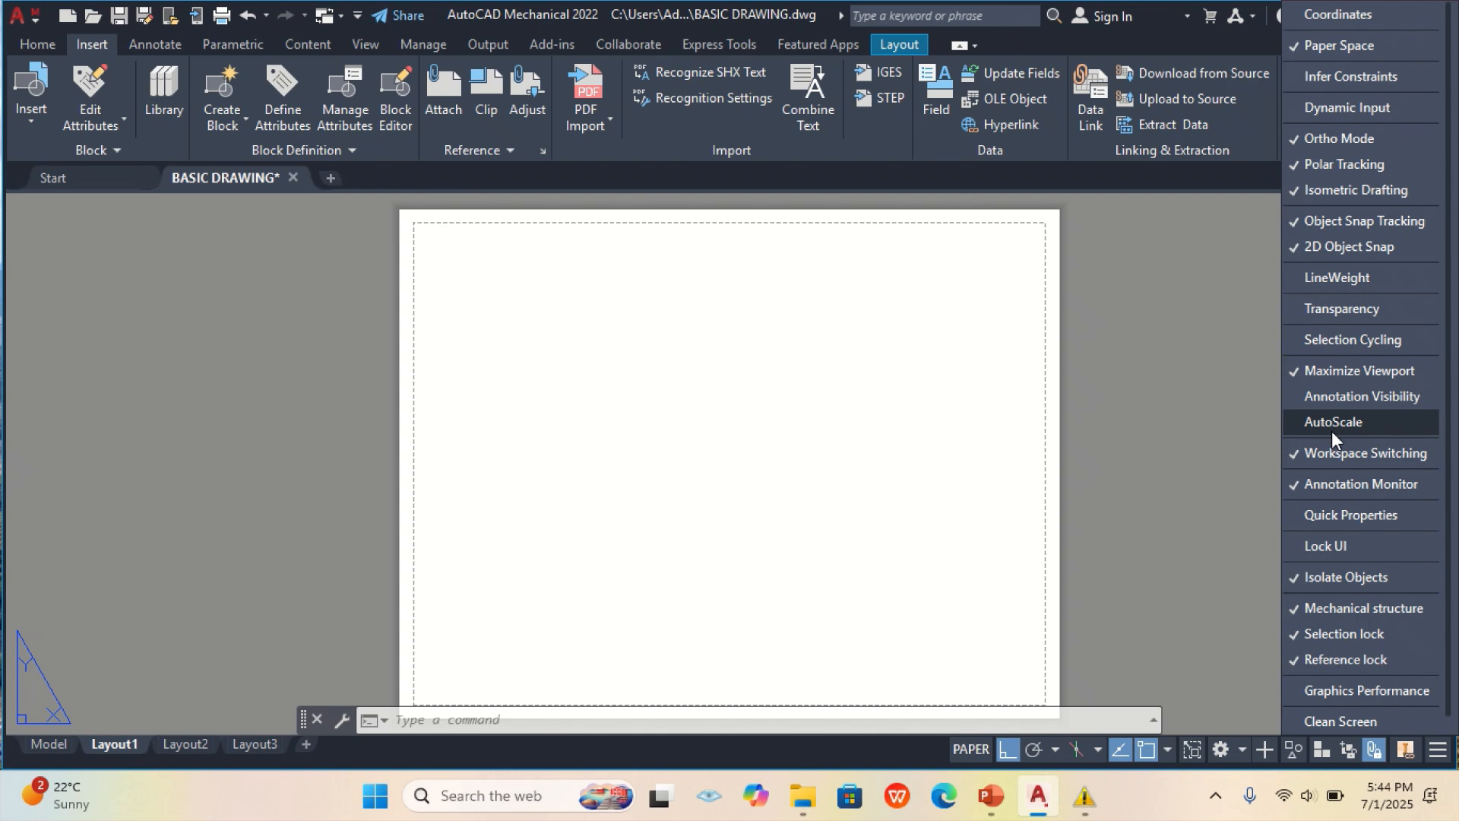
click(1234, 450)
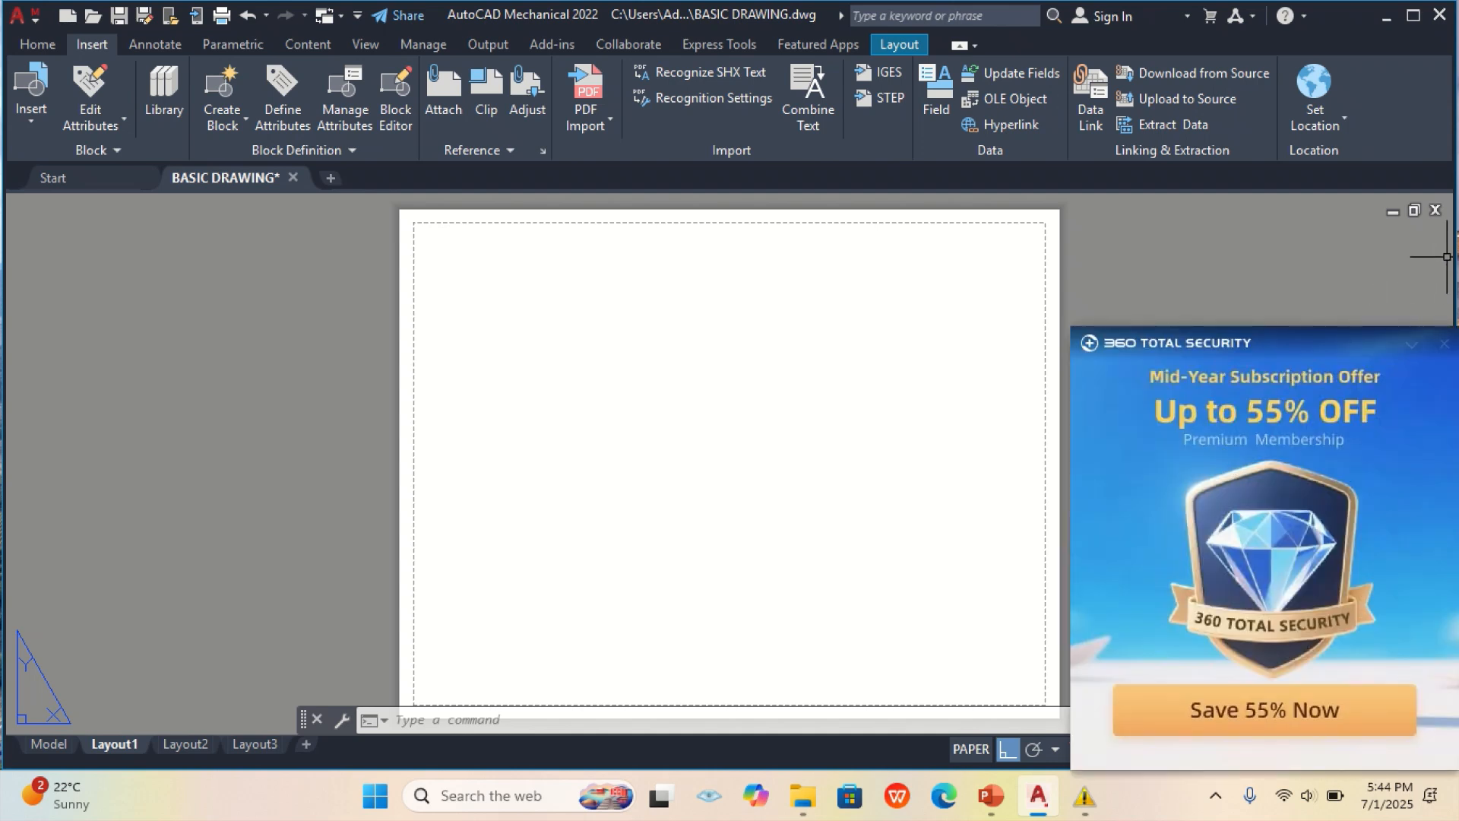
click(1443, 346)
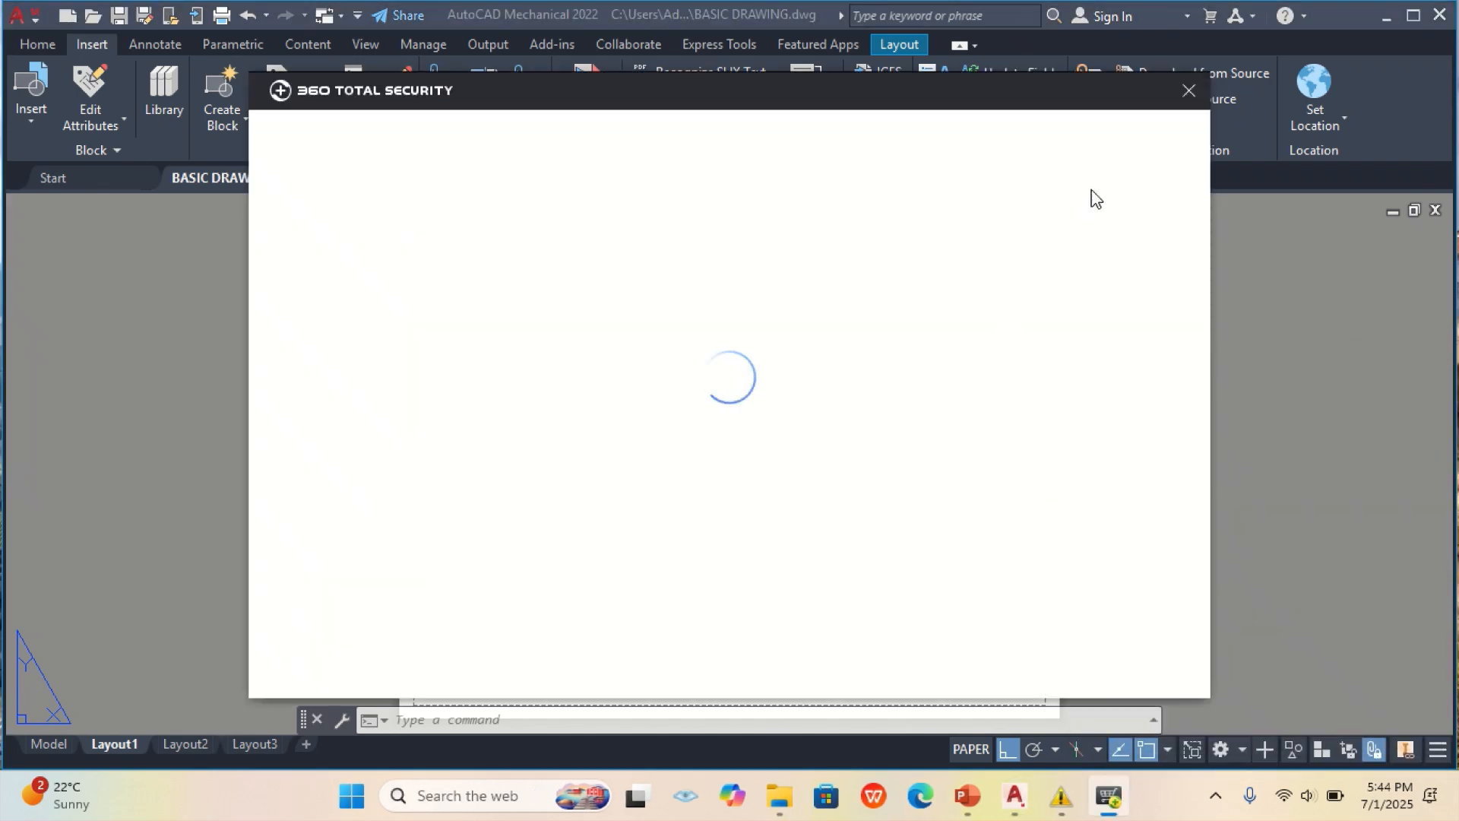
click(1190, 91)
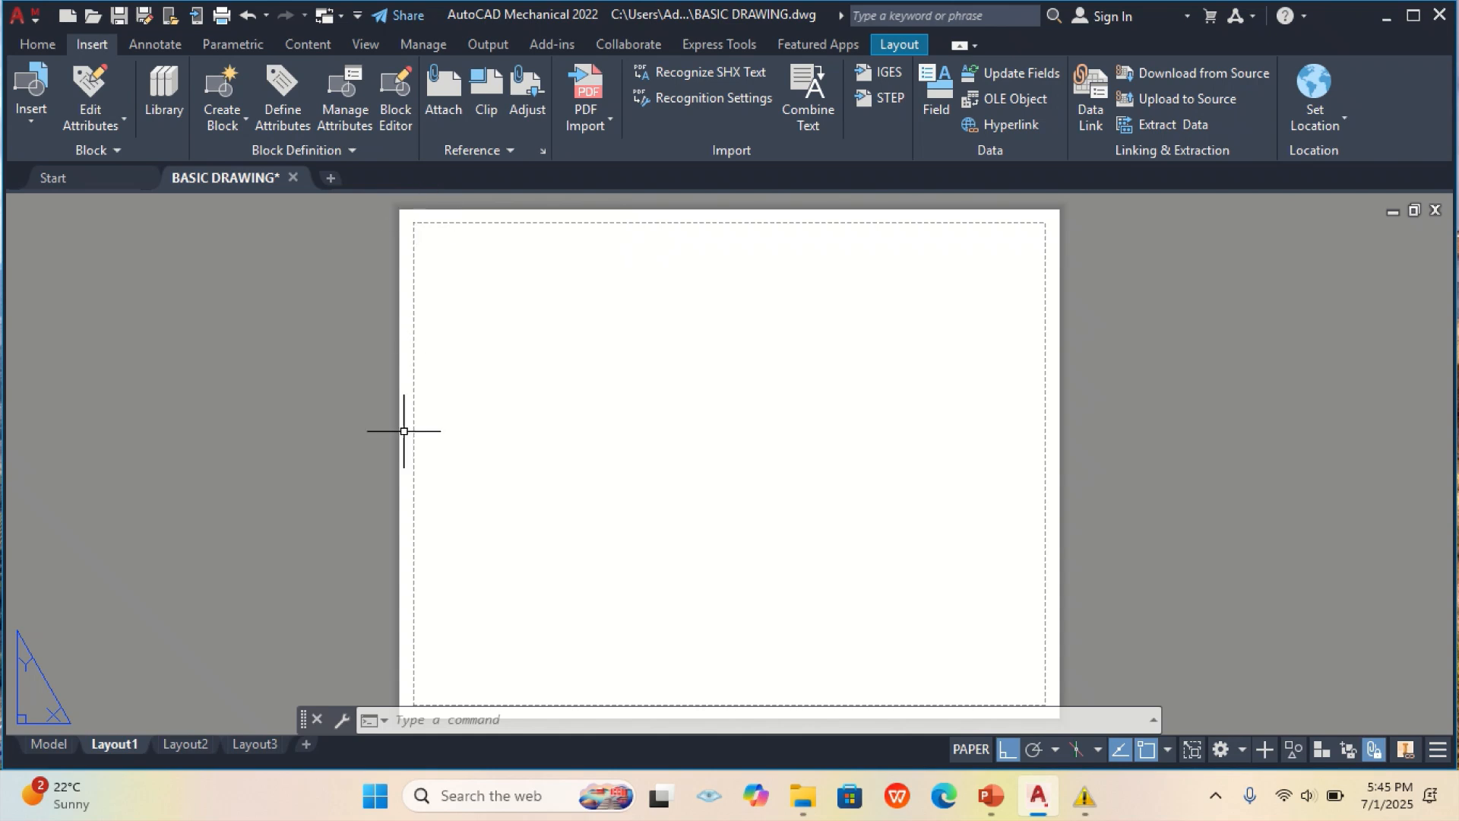
- Draw a closed square with 5-unit sides on the Layout1 sheet using the LINE command
click(449, 723)
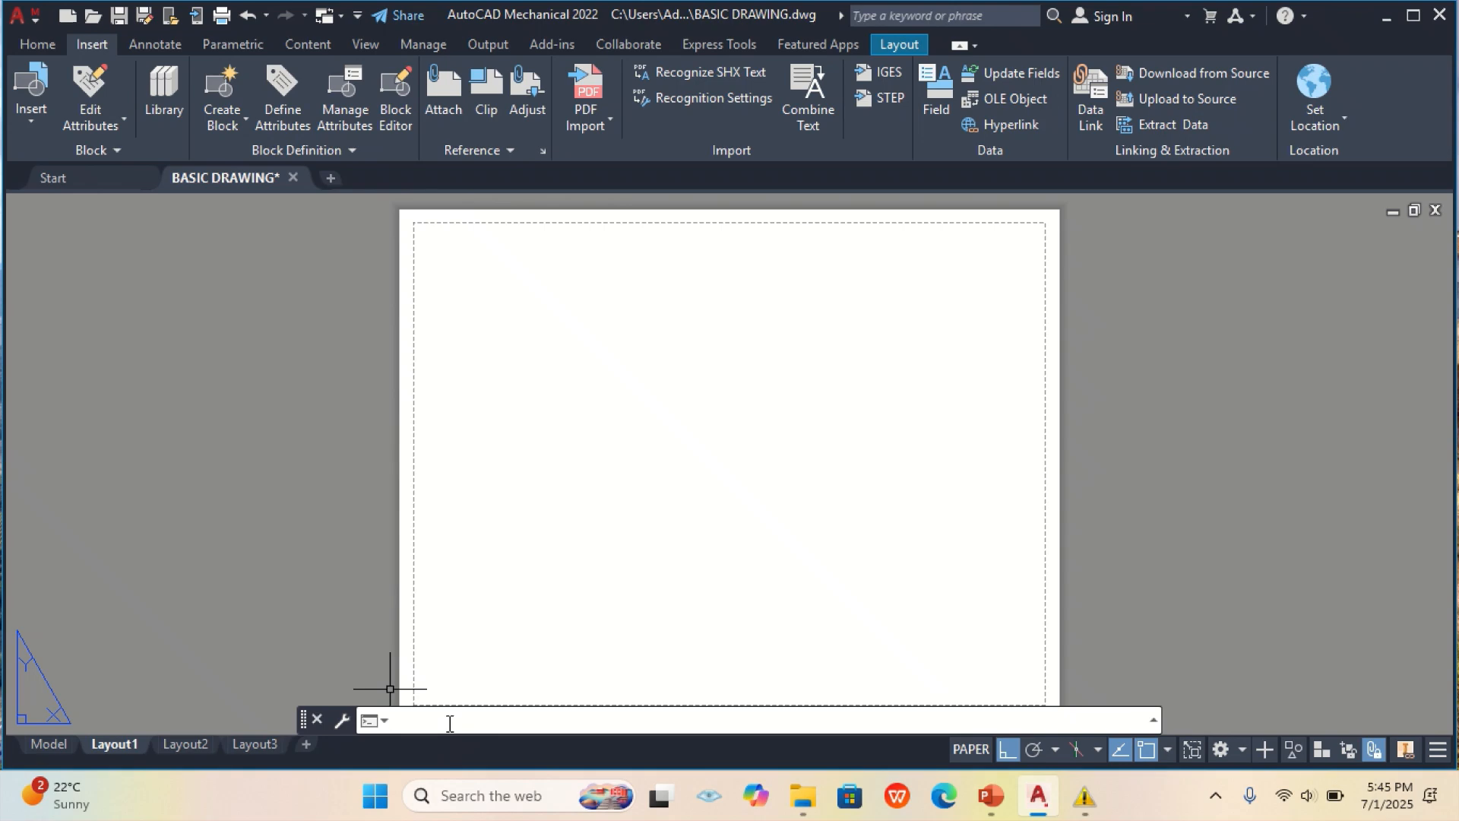
text(LINE)
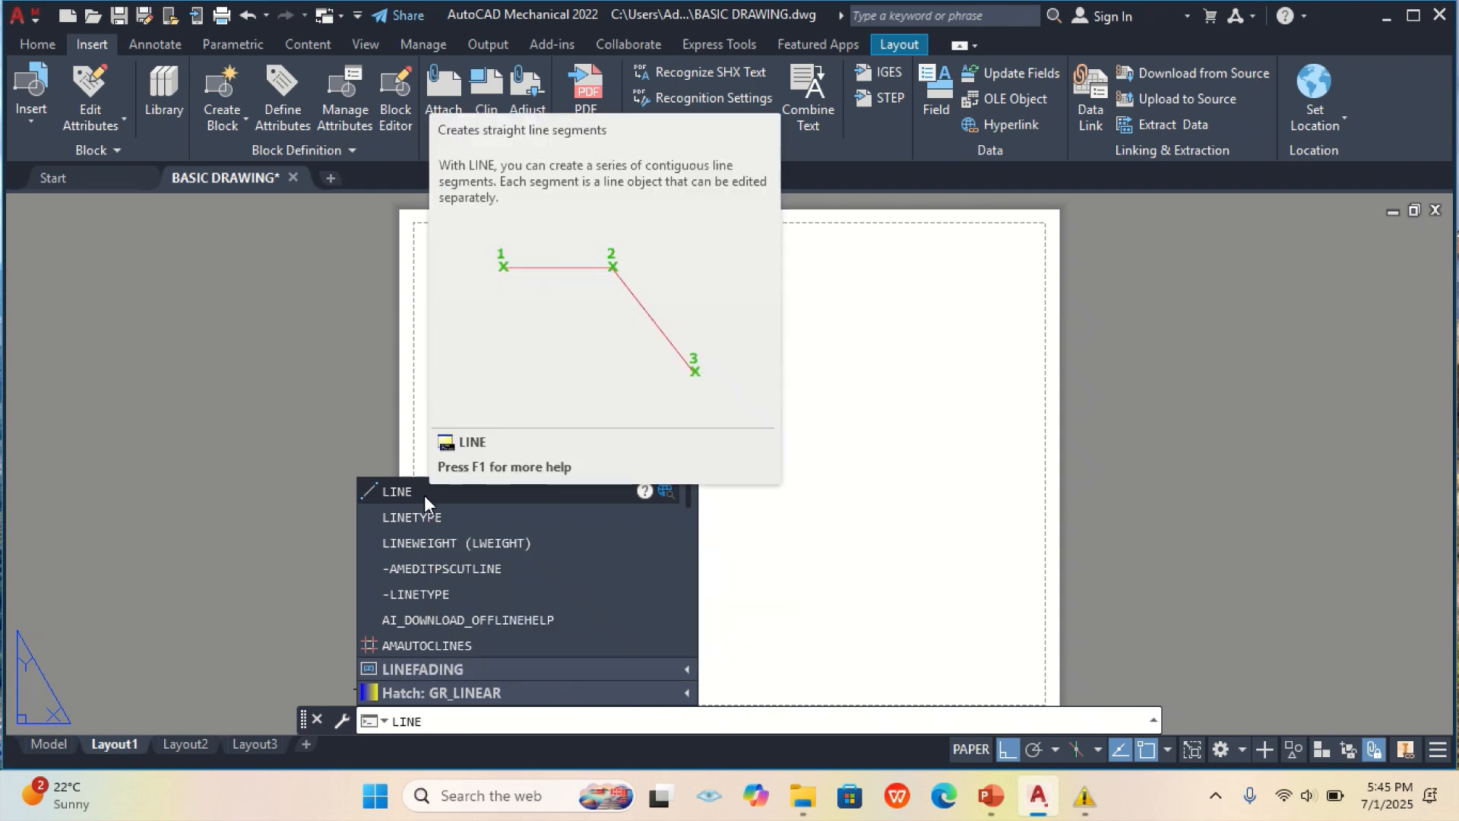
click(424, 495)
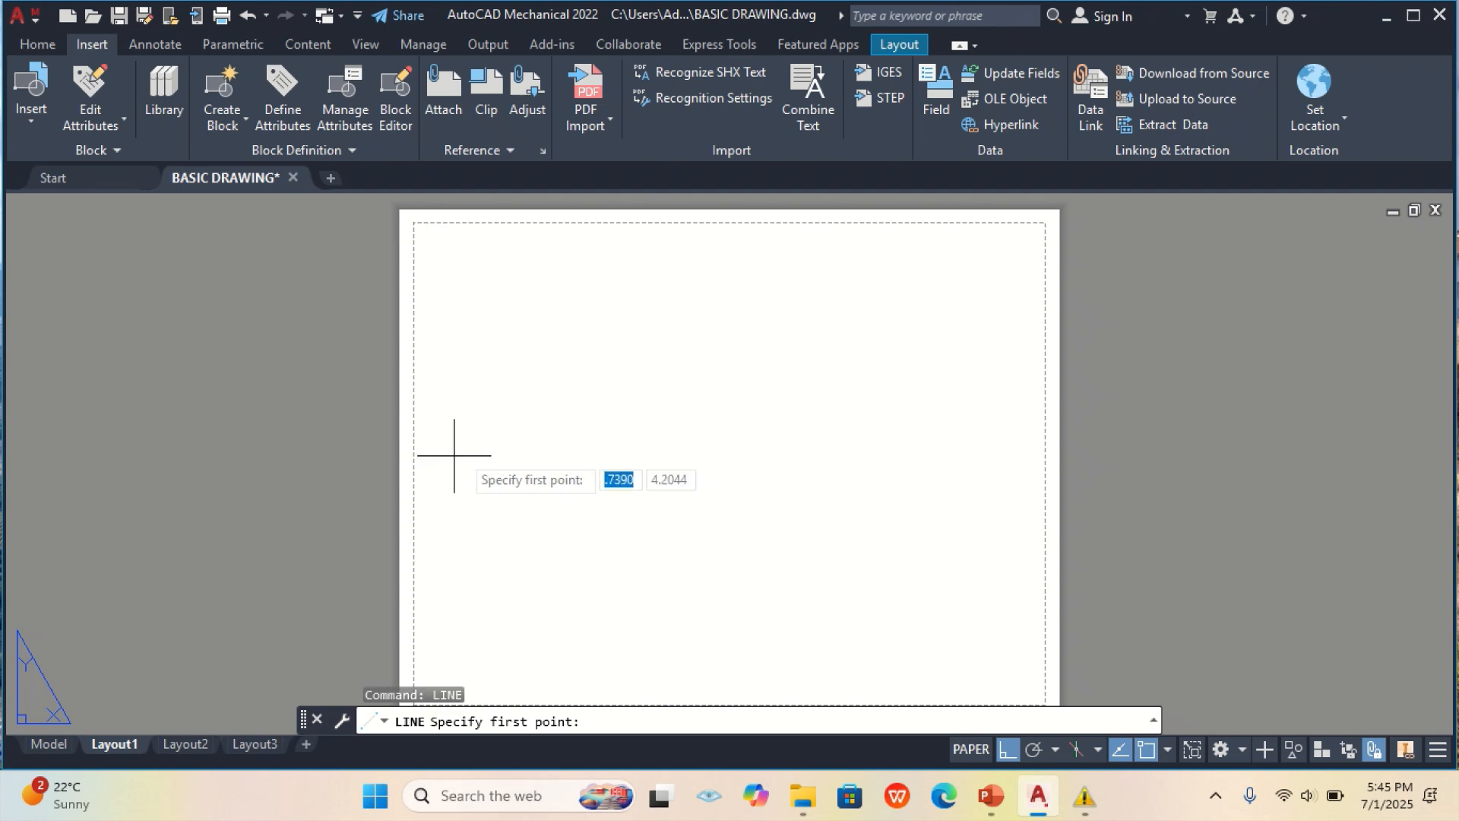
click(514, 359)
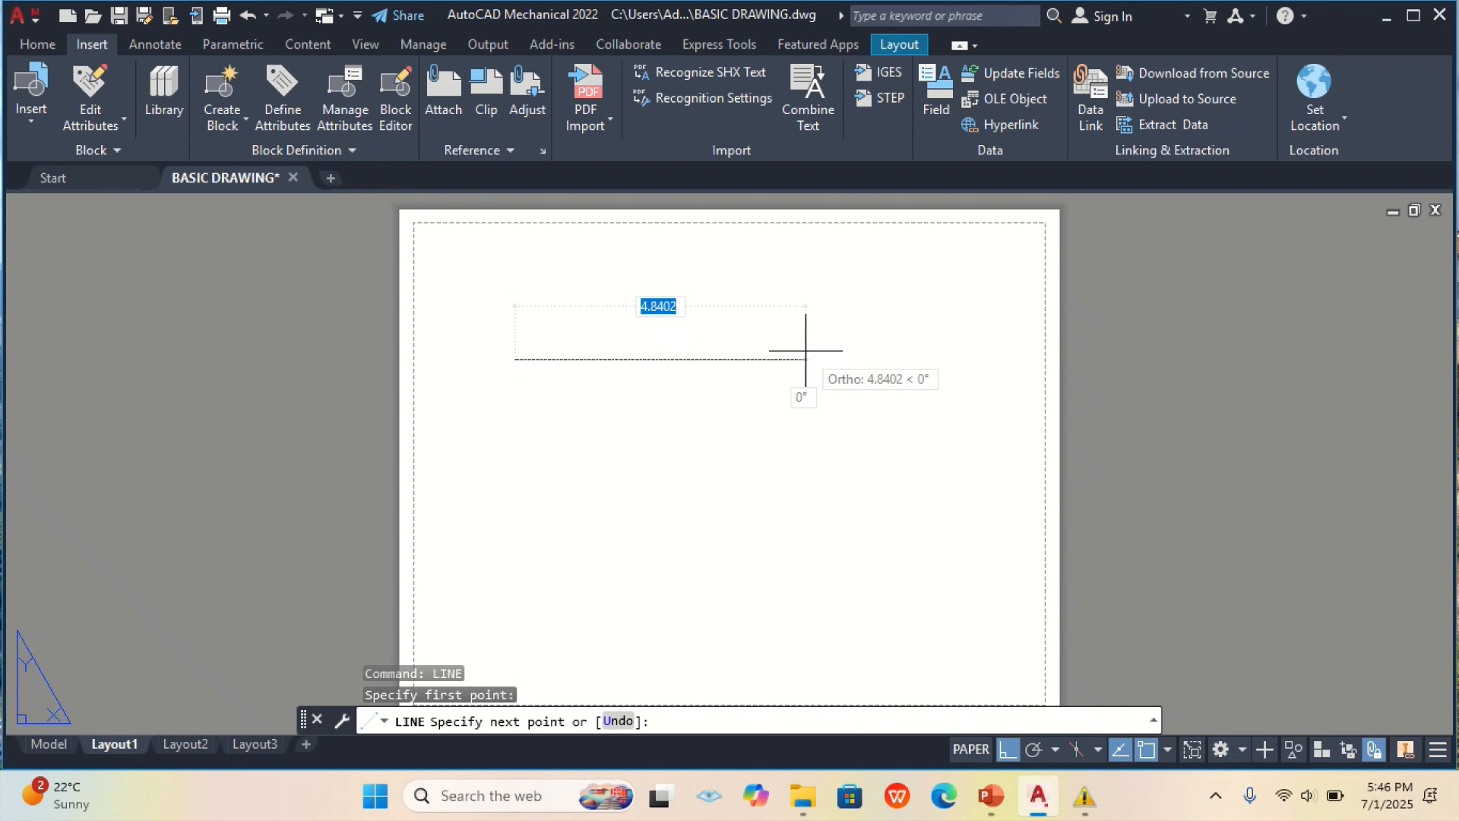
text(5)
key(Return)
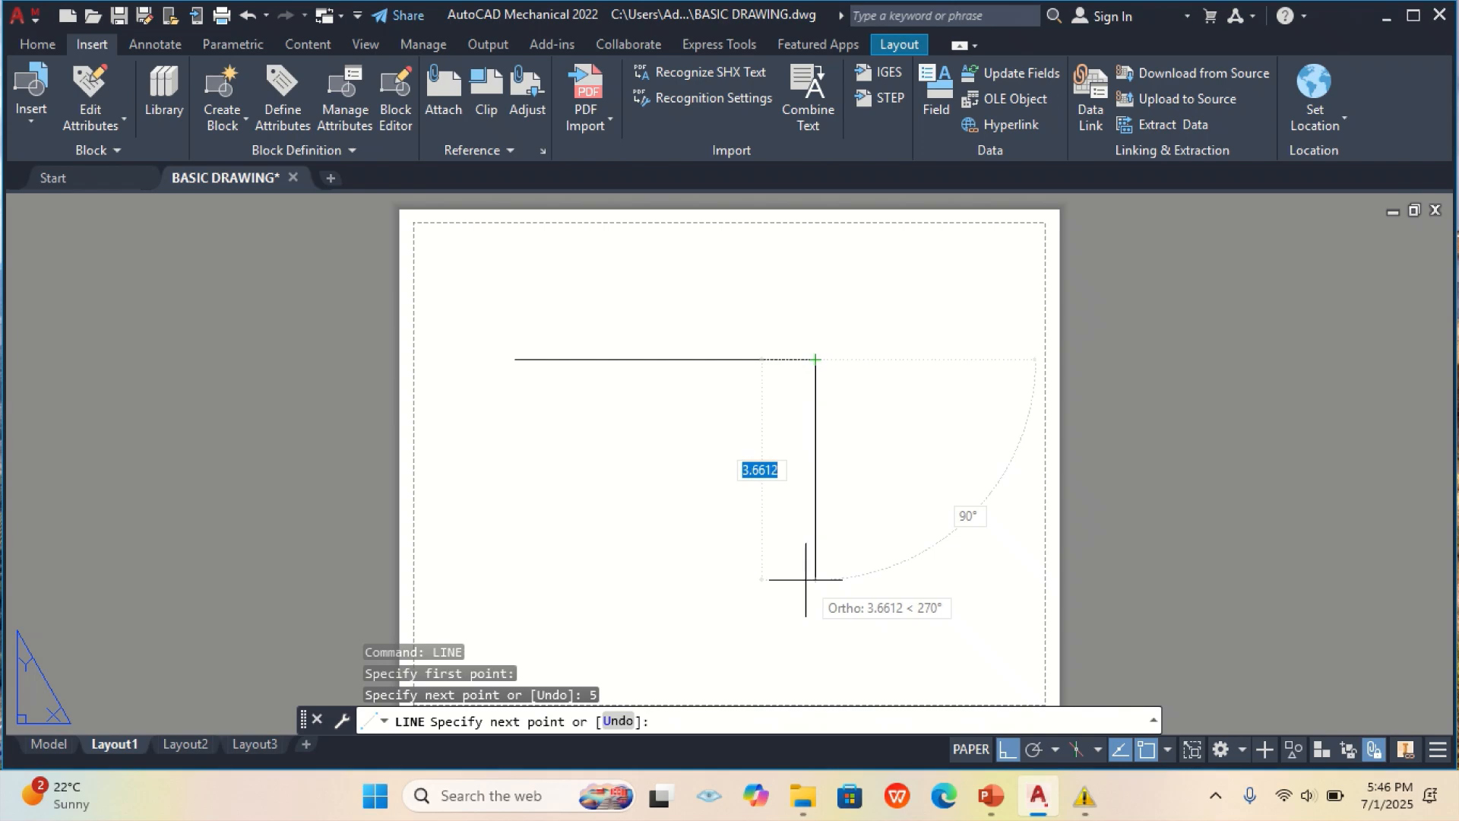
text(5)
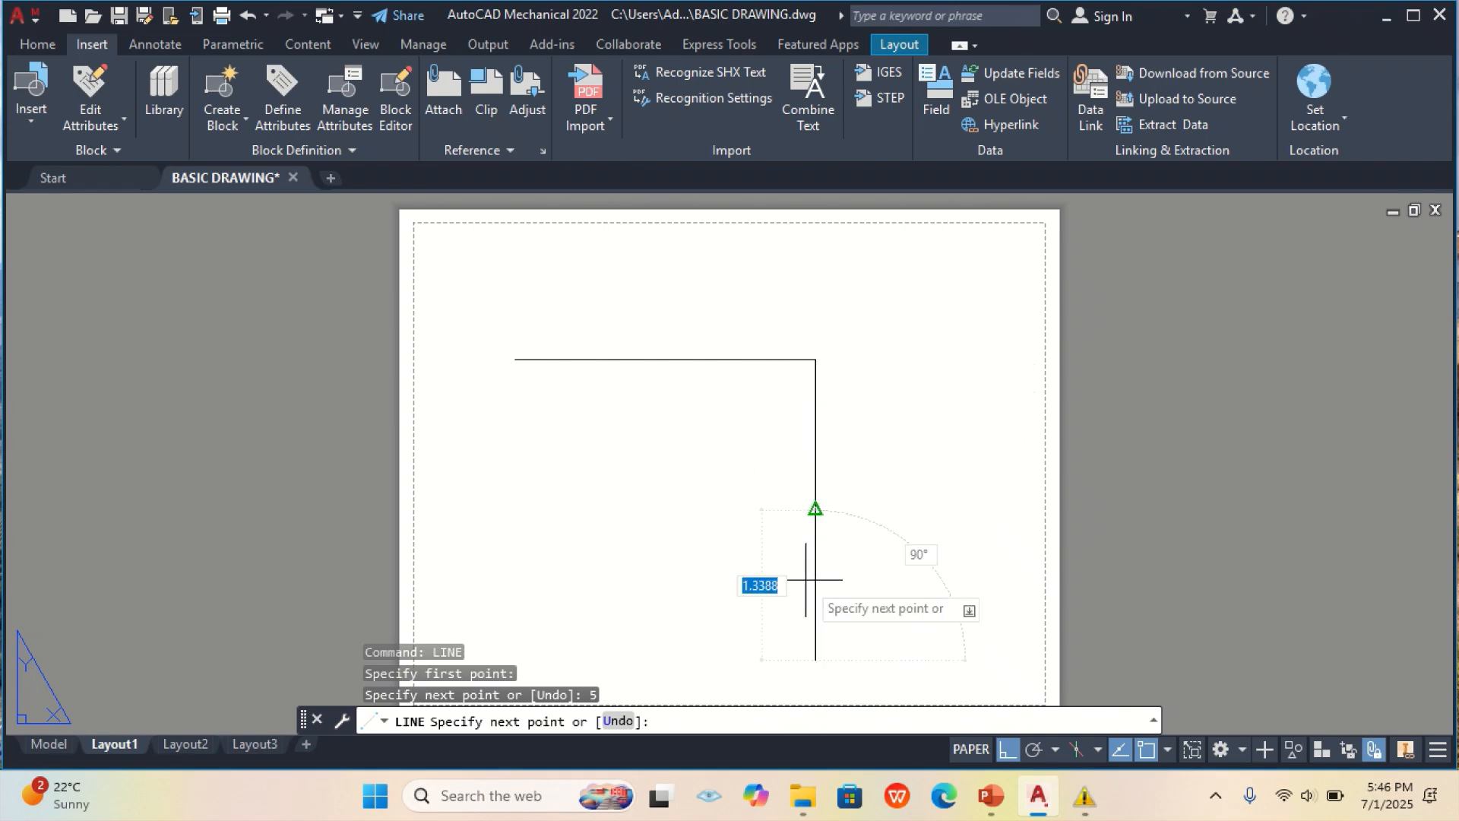
key(Return)
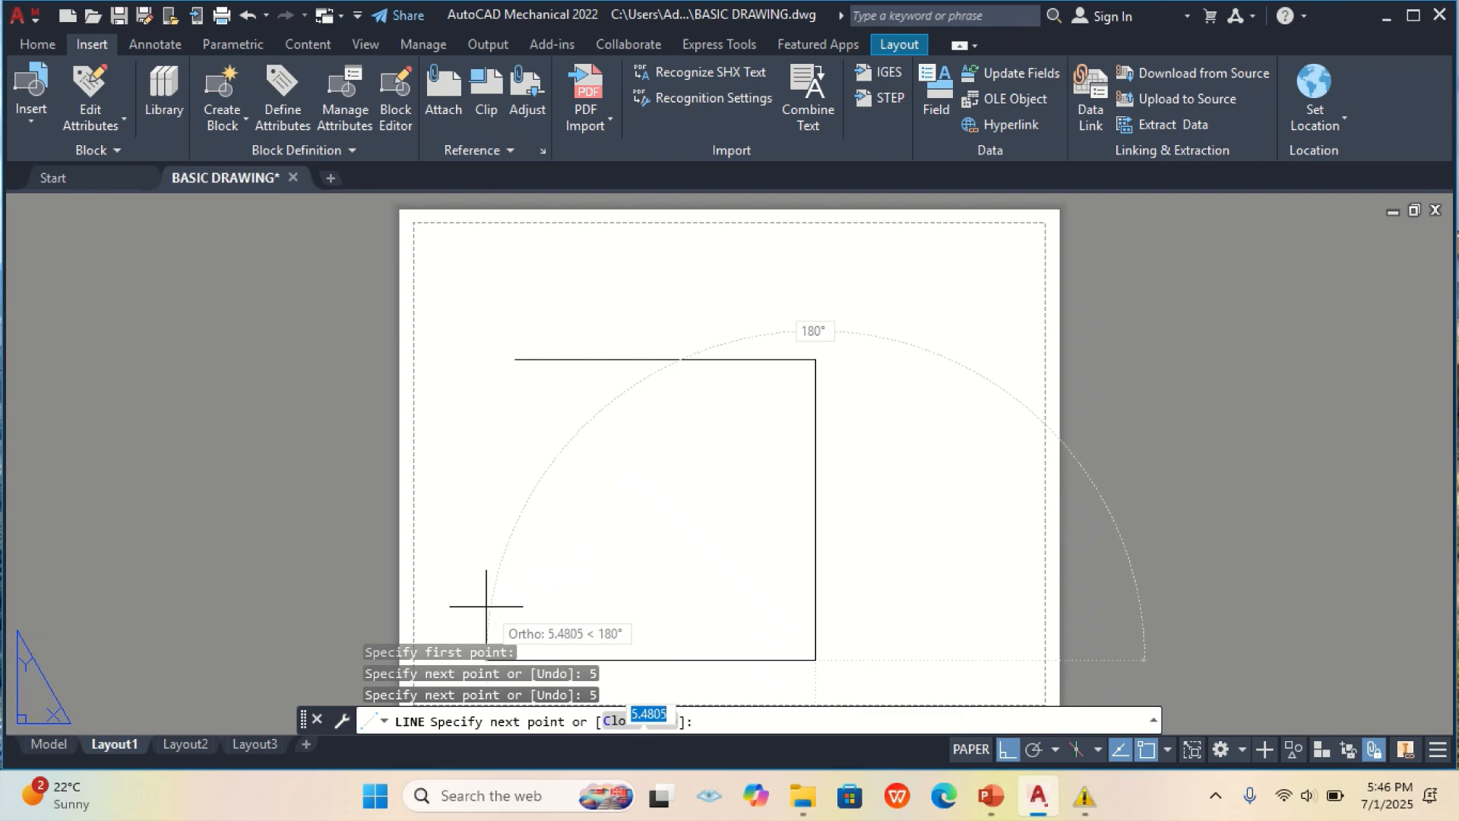
text(5)
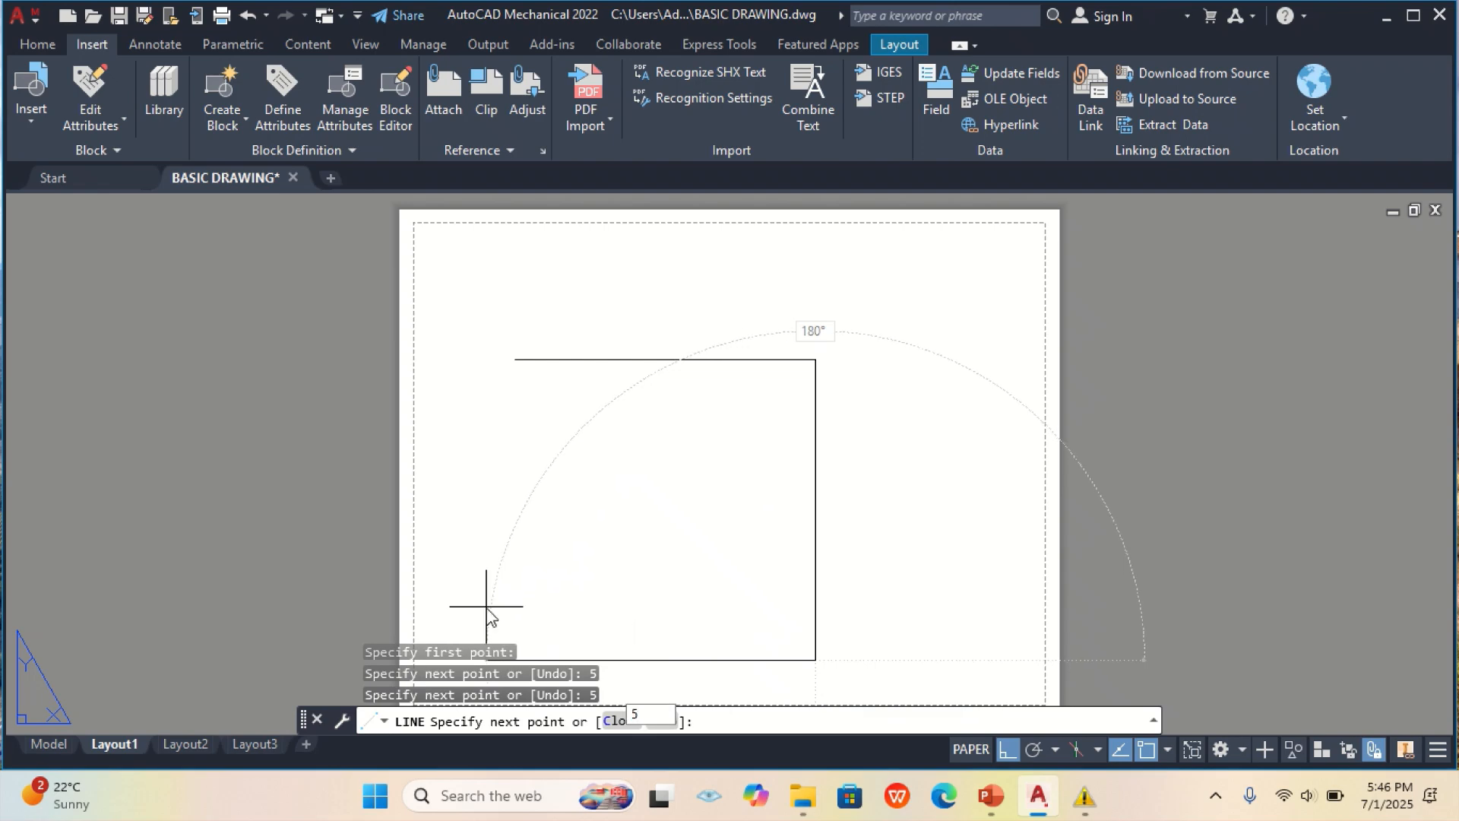
key(Return)
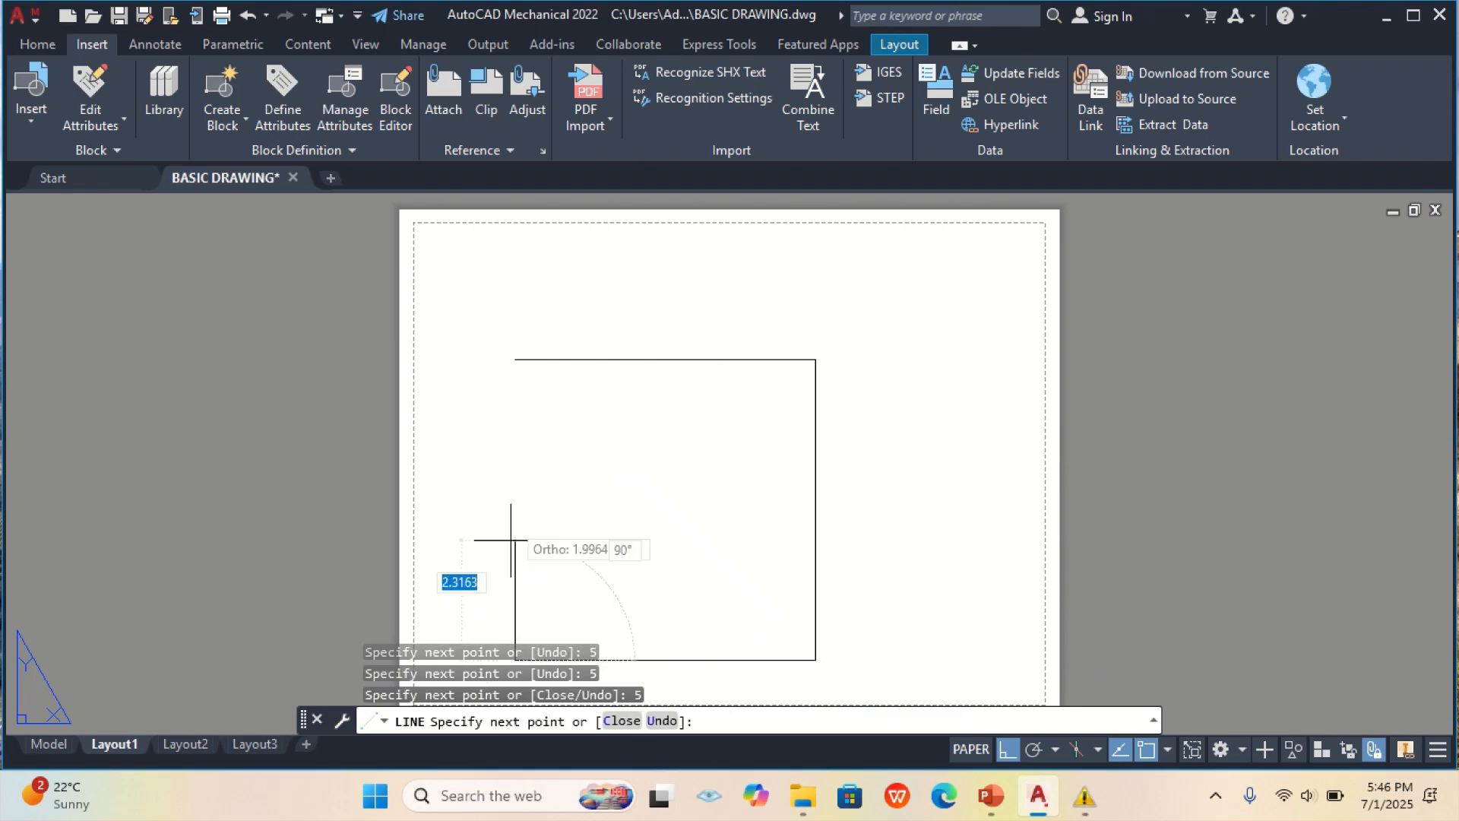
click(515, 360)
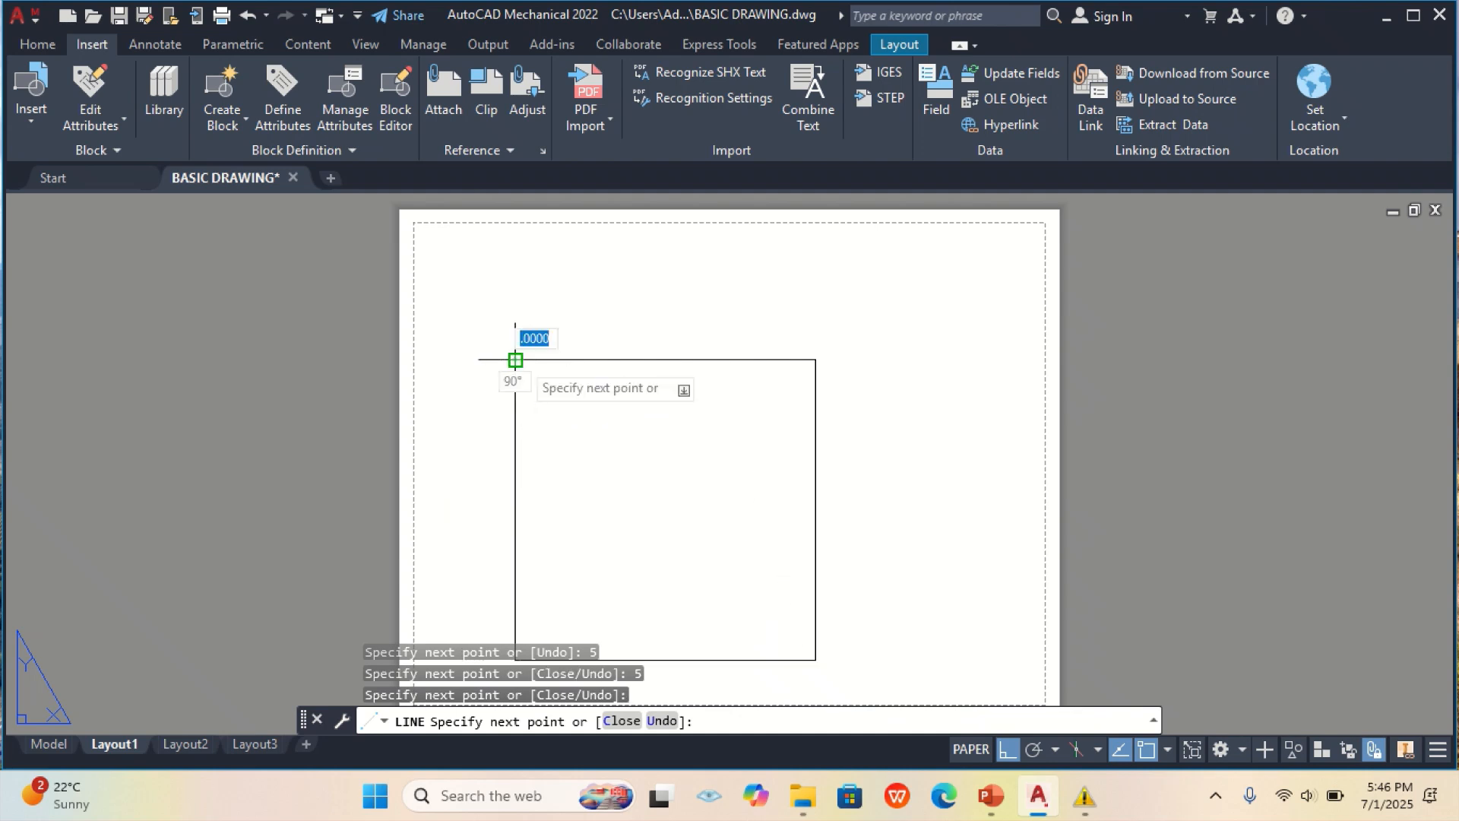
key(Return)
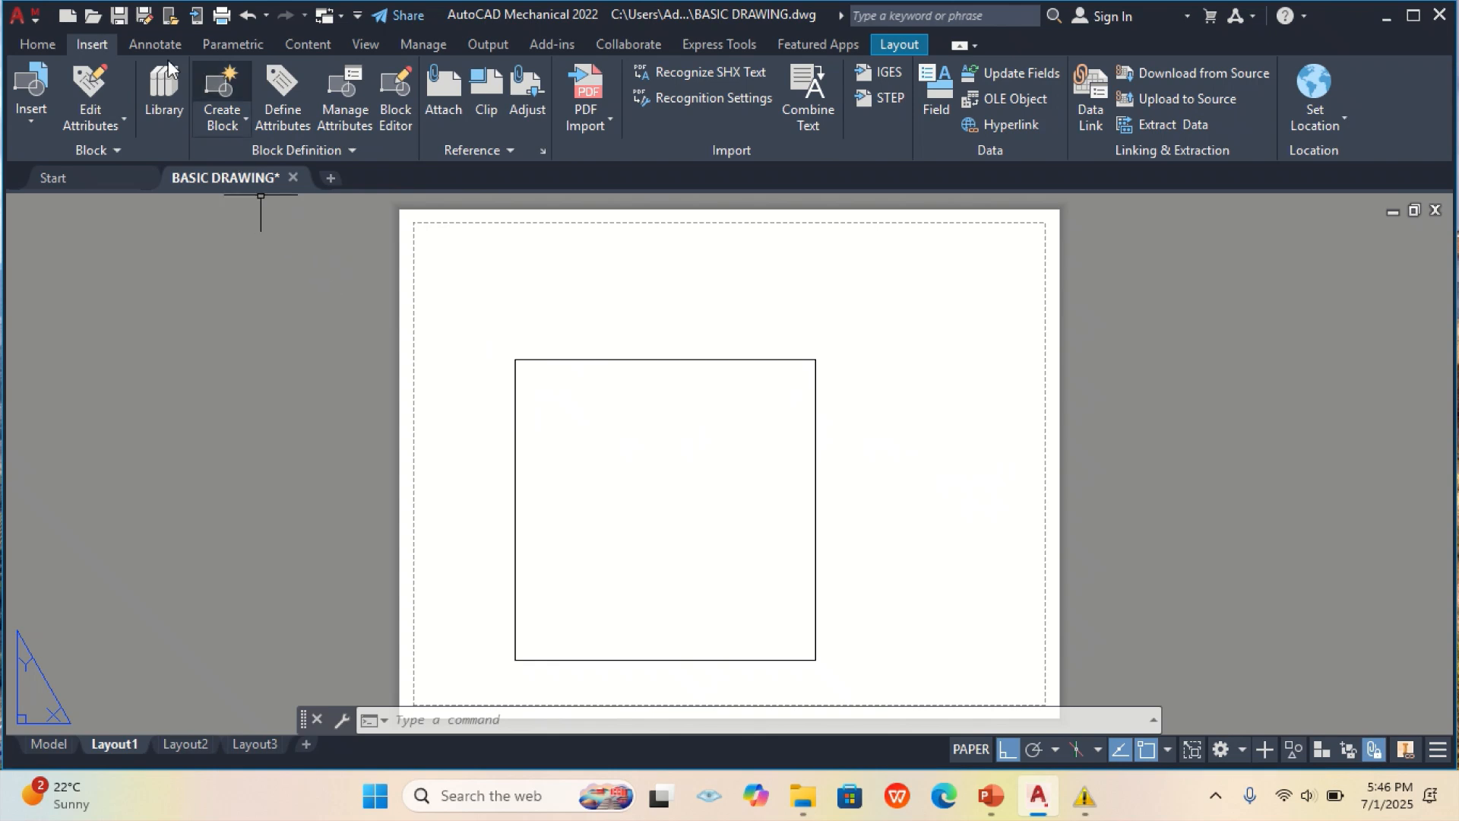
- Save the drawing, and save it once more with the QSAVE command
click(119, 18)
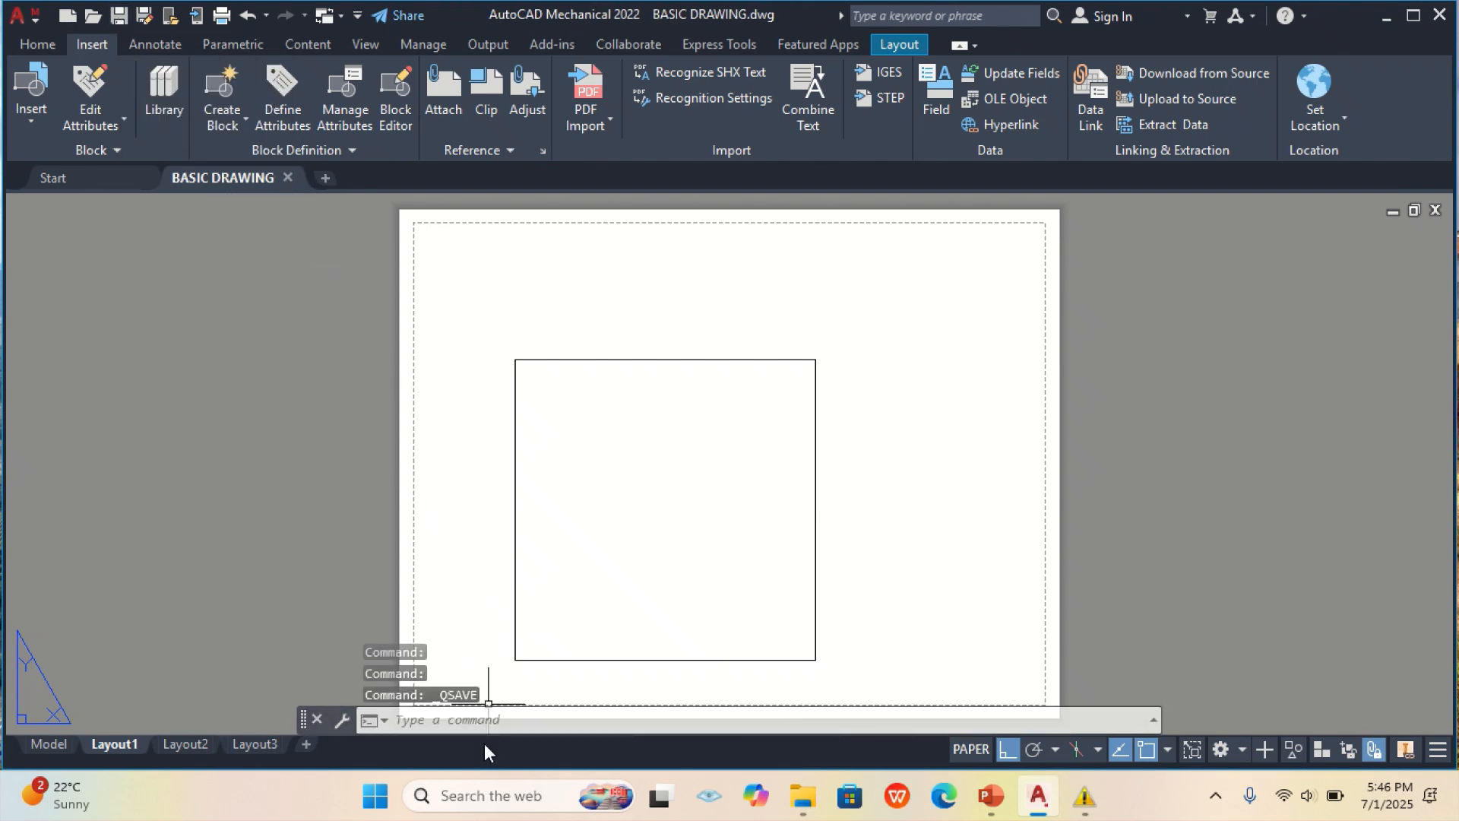
click(472, 718)
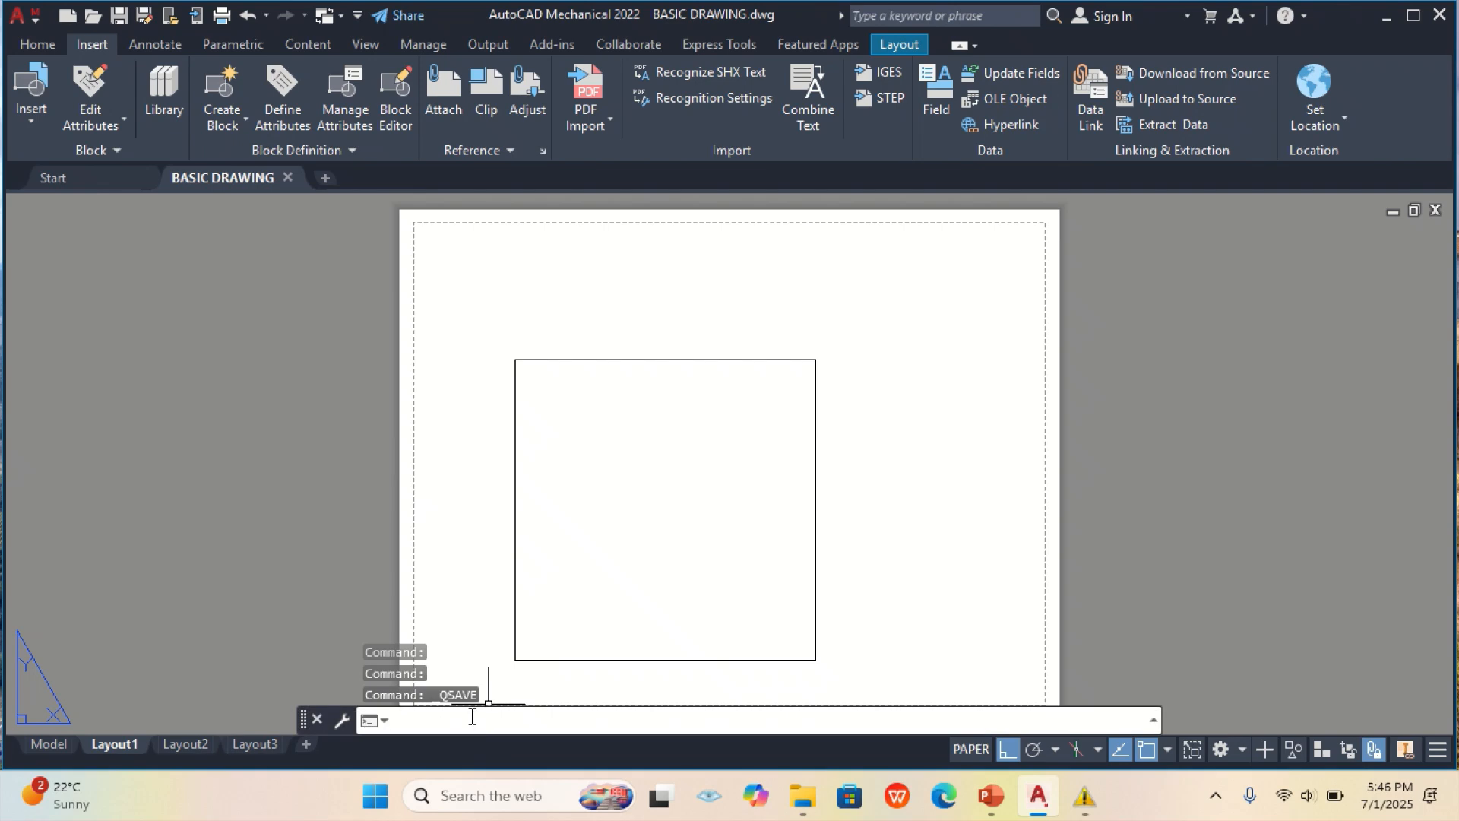
text(QSAVE)
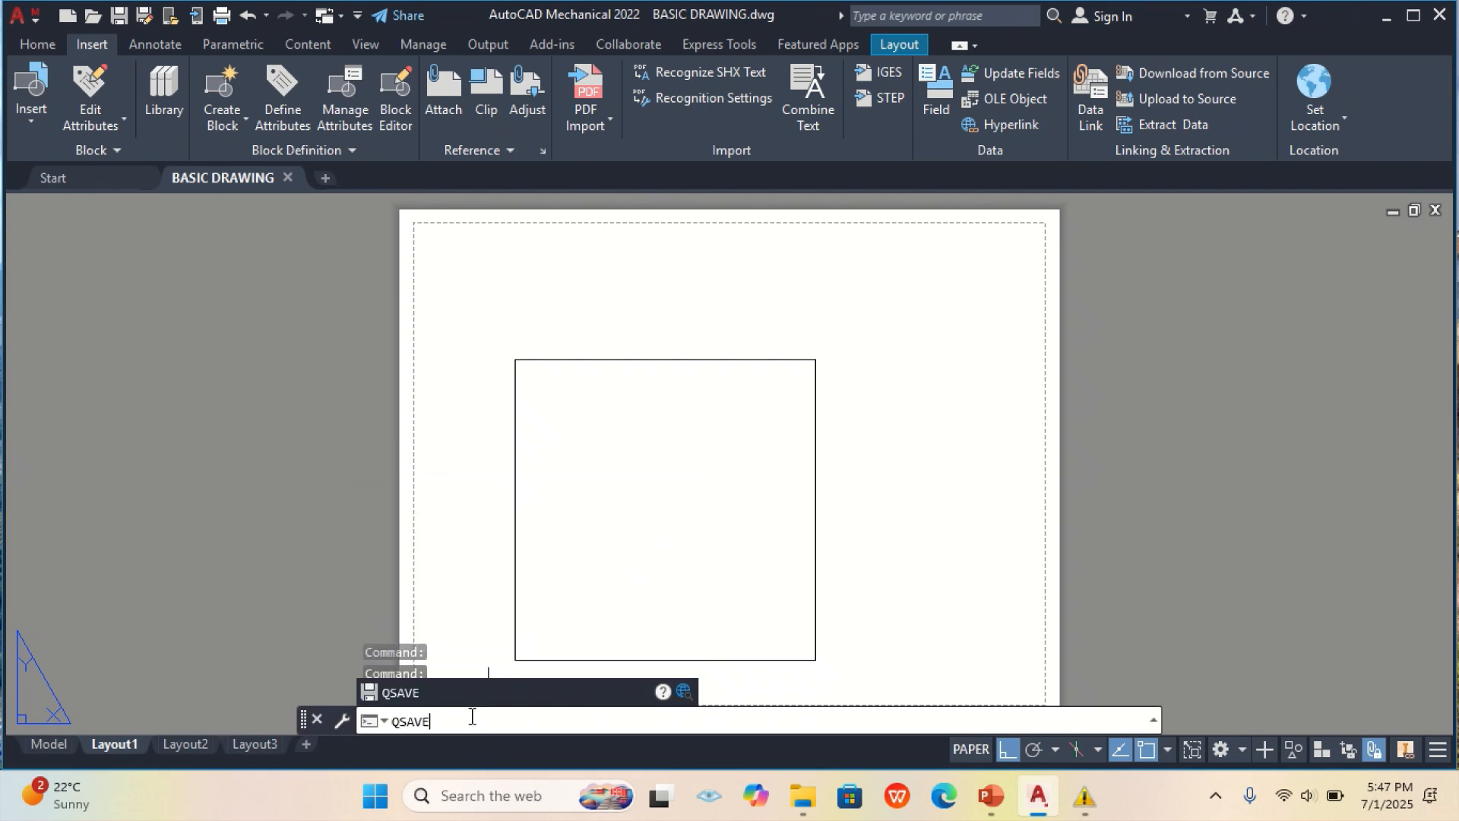
key(Return)
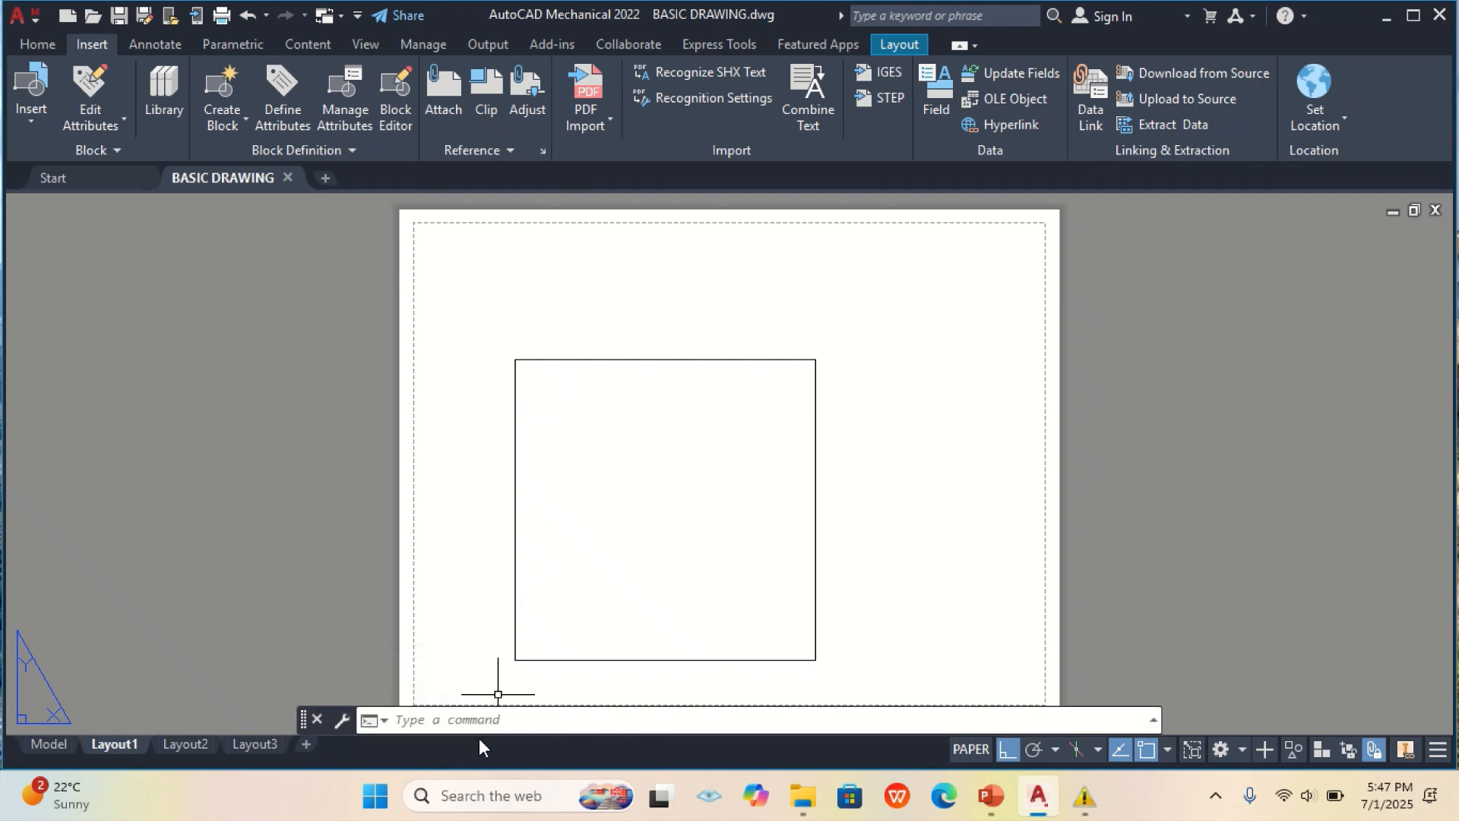
- Draw a circle of radius 1.5 near the middle of the square with the CIRCLE command, and save the drawing
click(468, 715)
text(CIR)
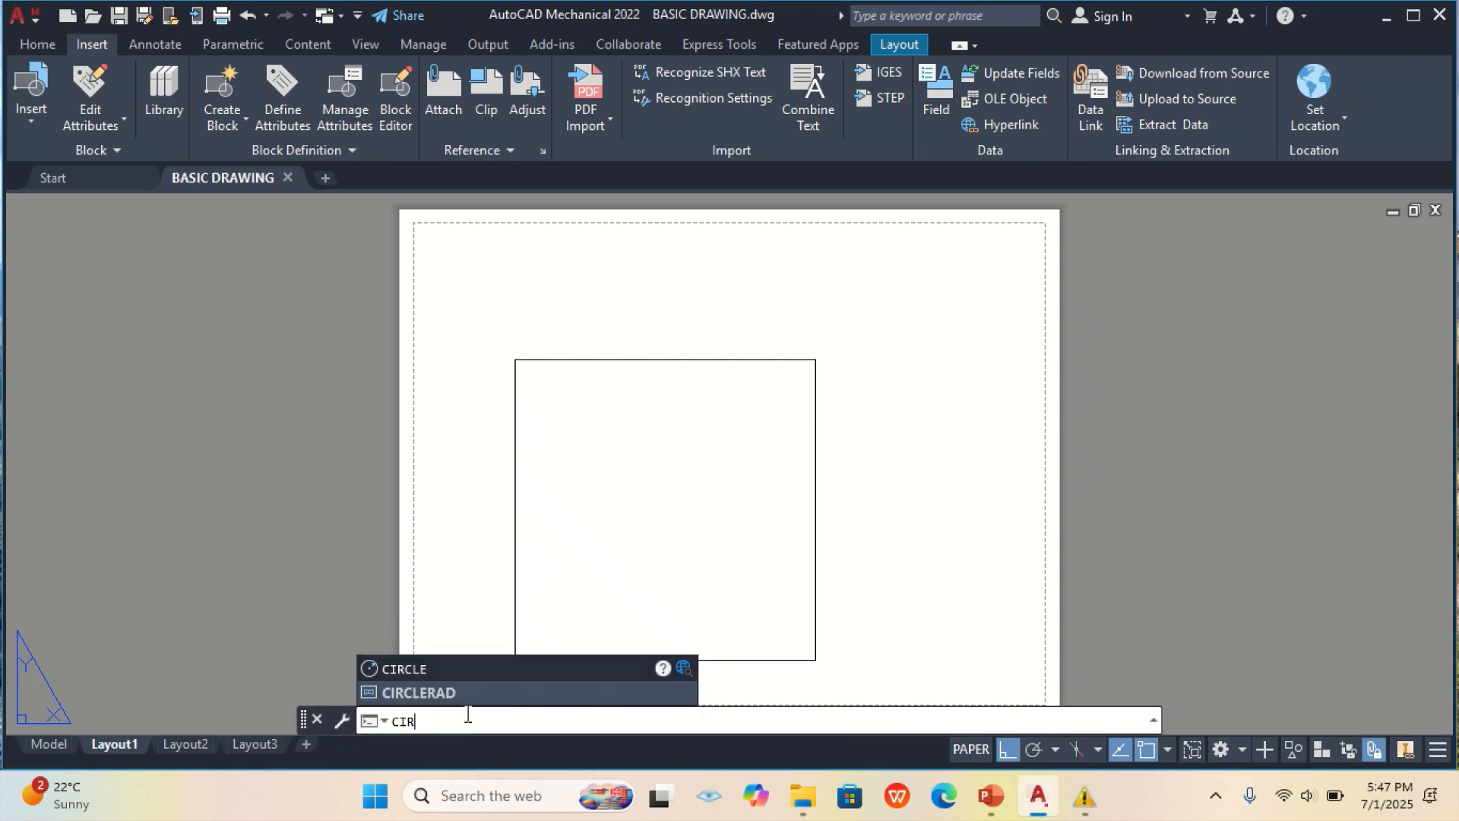
text(CL)
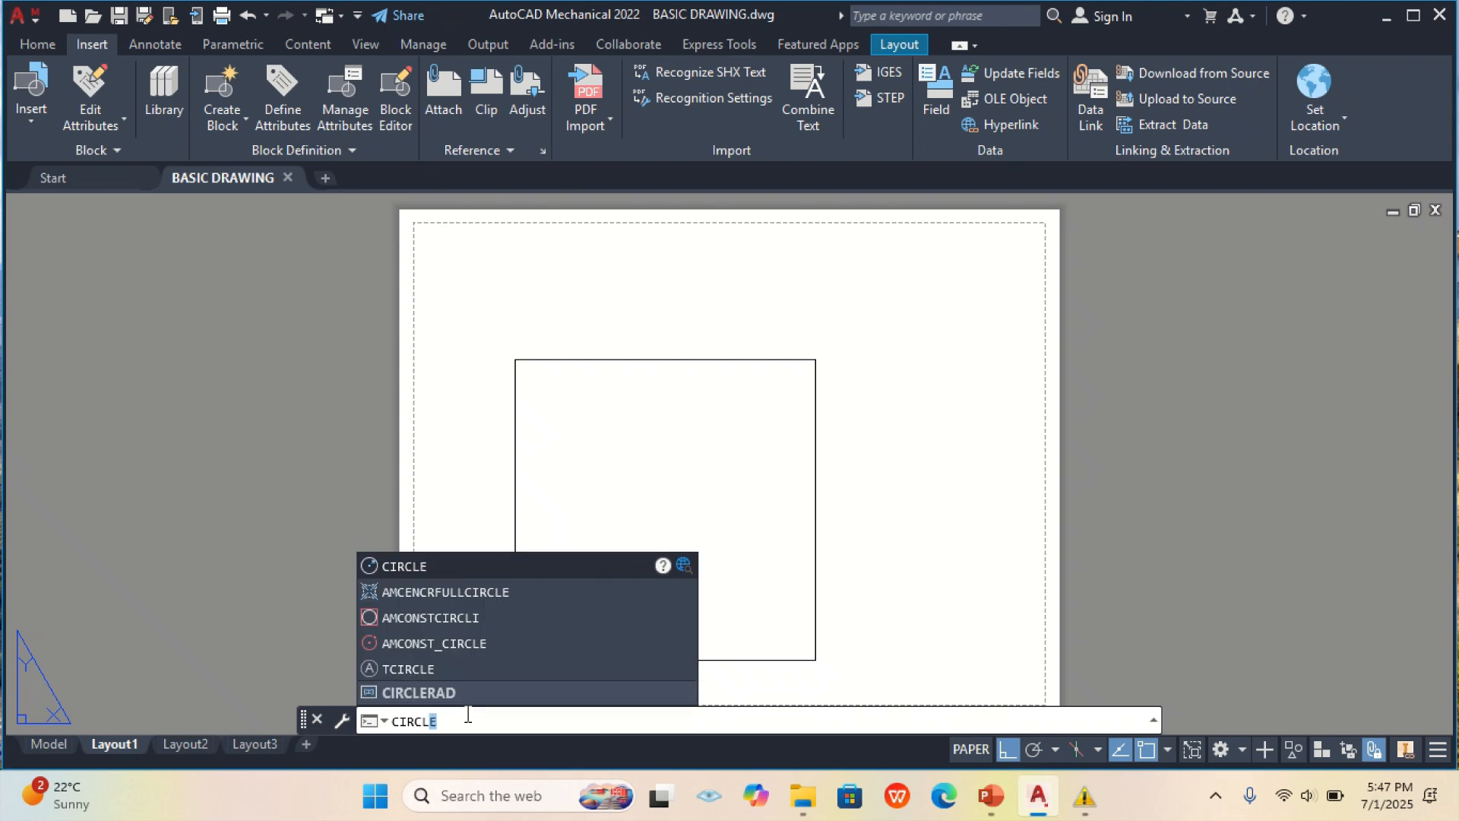
click(445, 565)
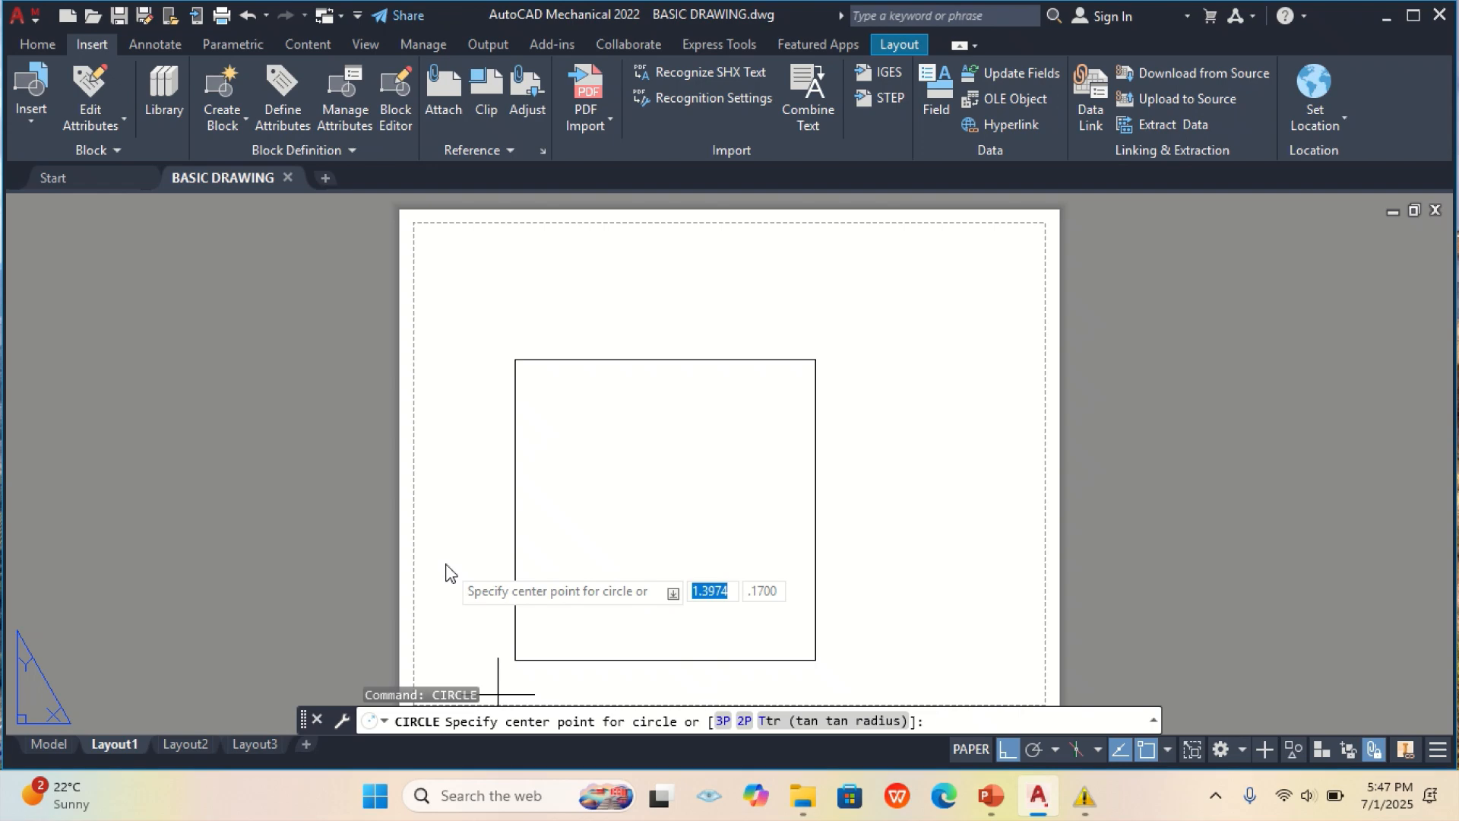
click(647, 510)
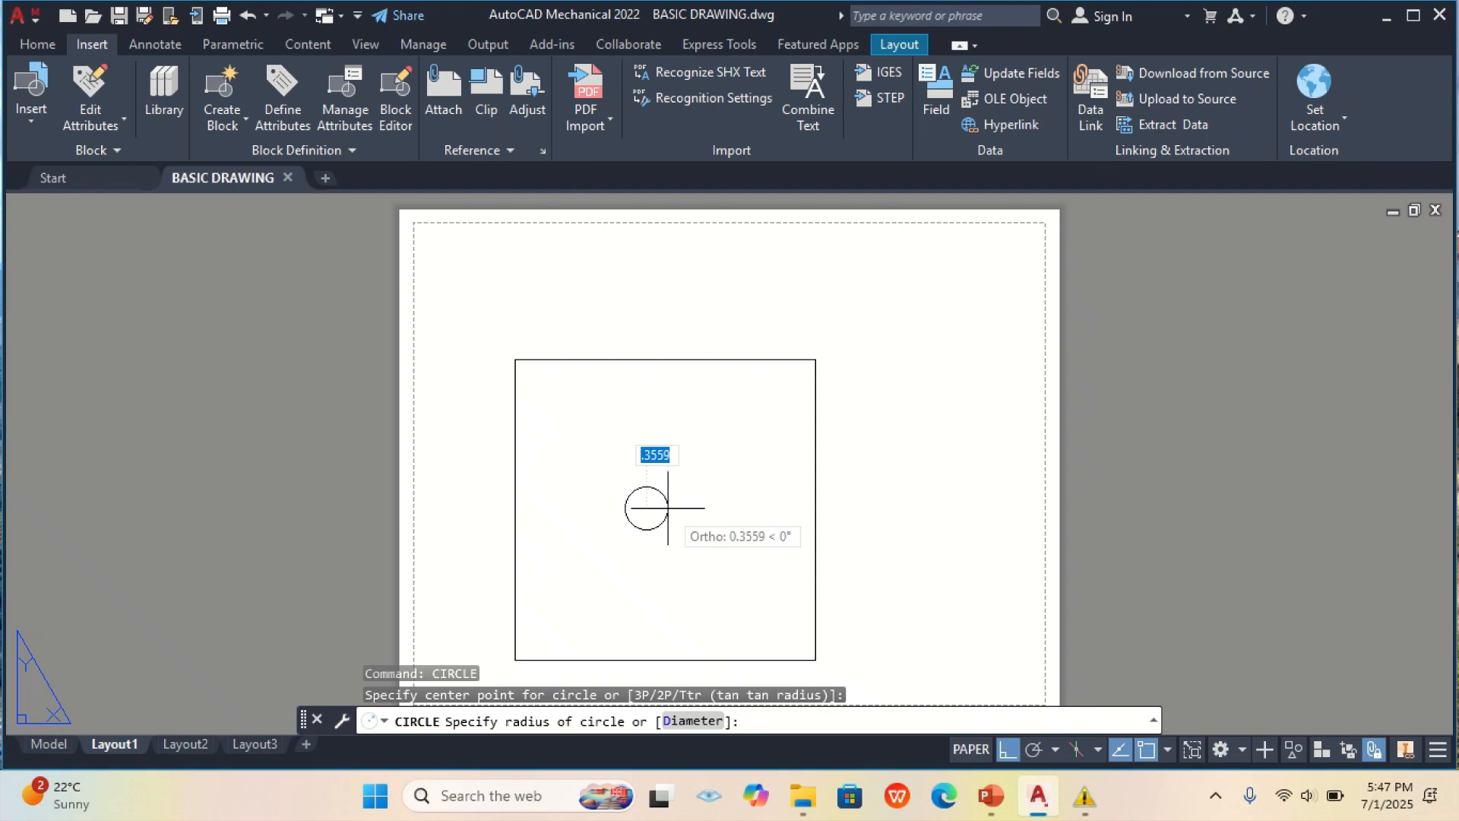
text(1.)
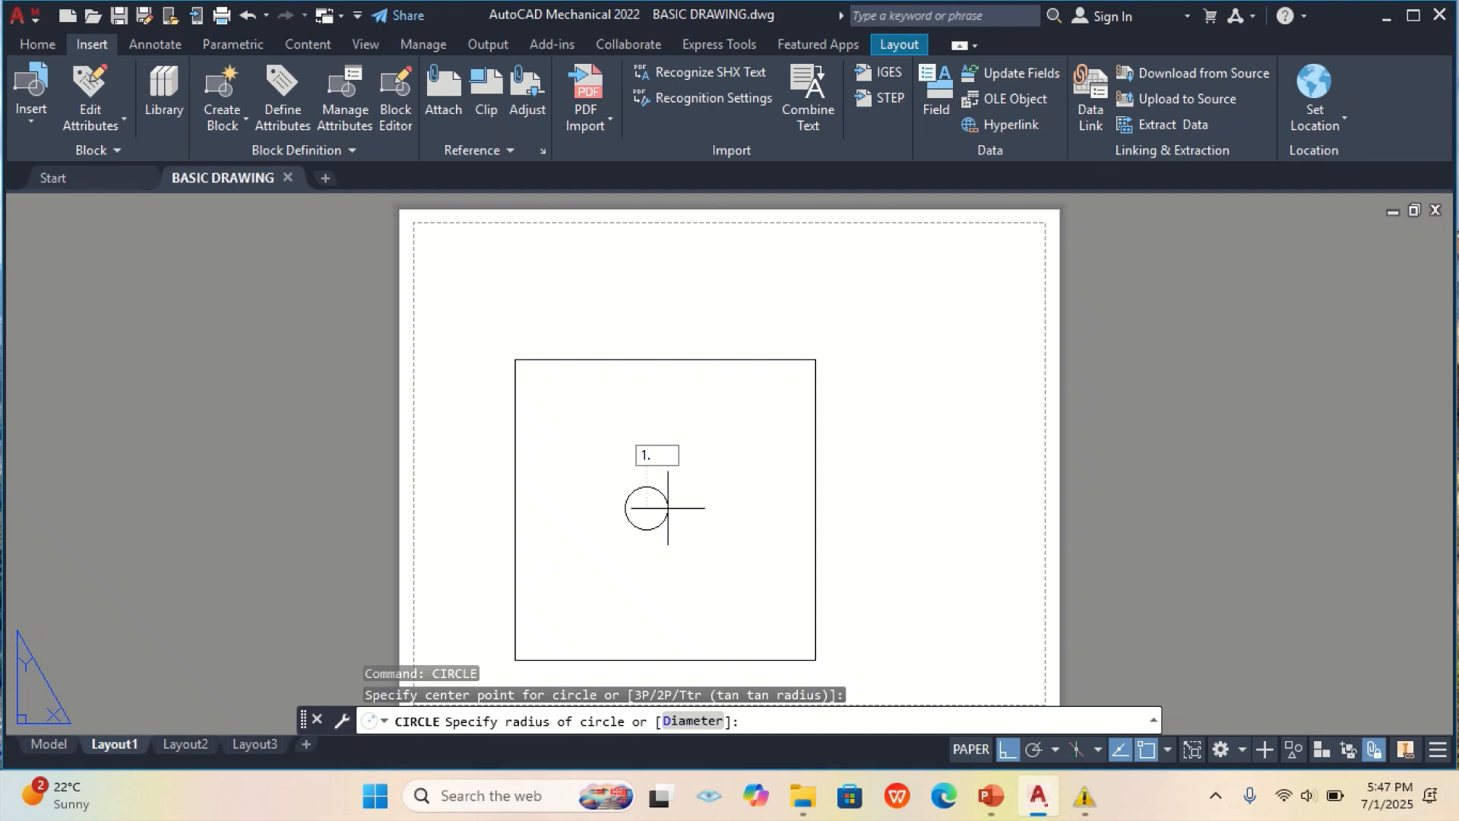
text(5)
key(Return)
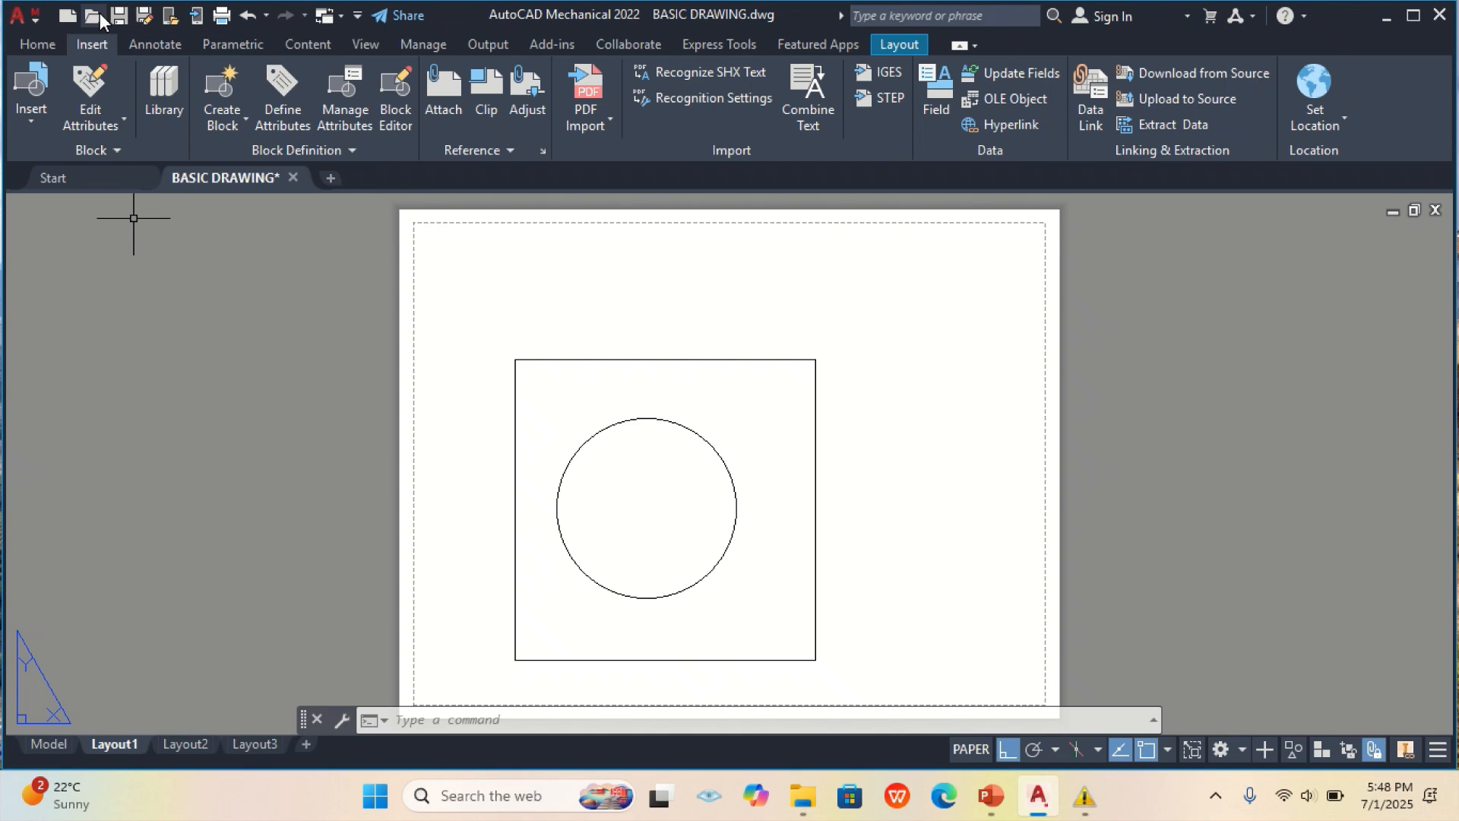
click(119, 20)
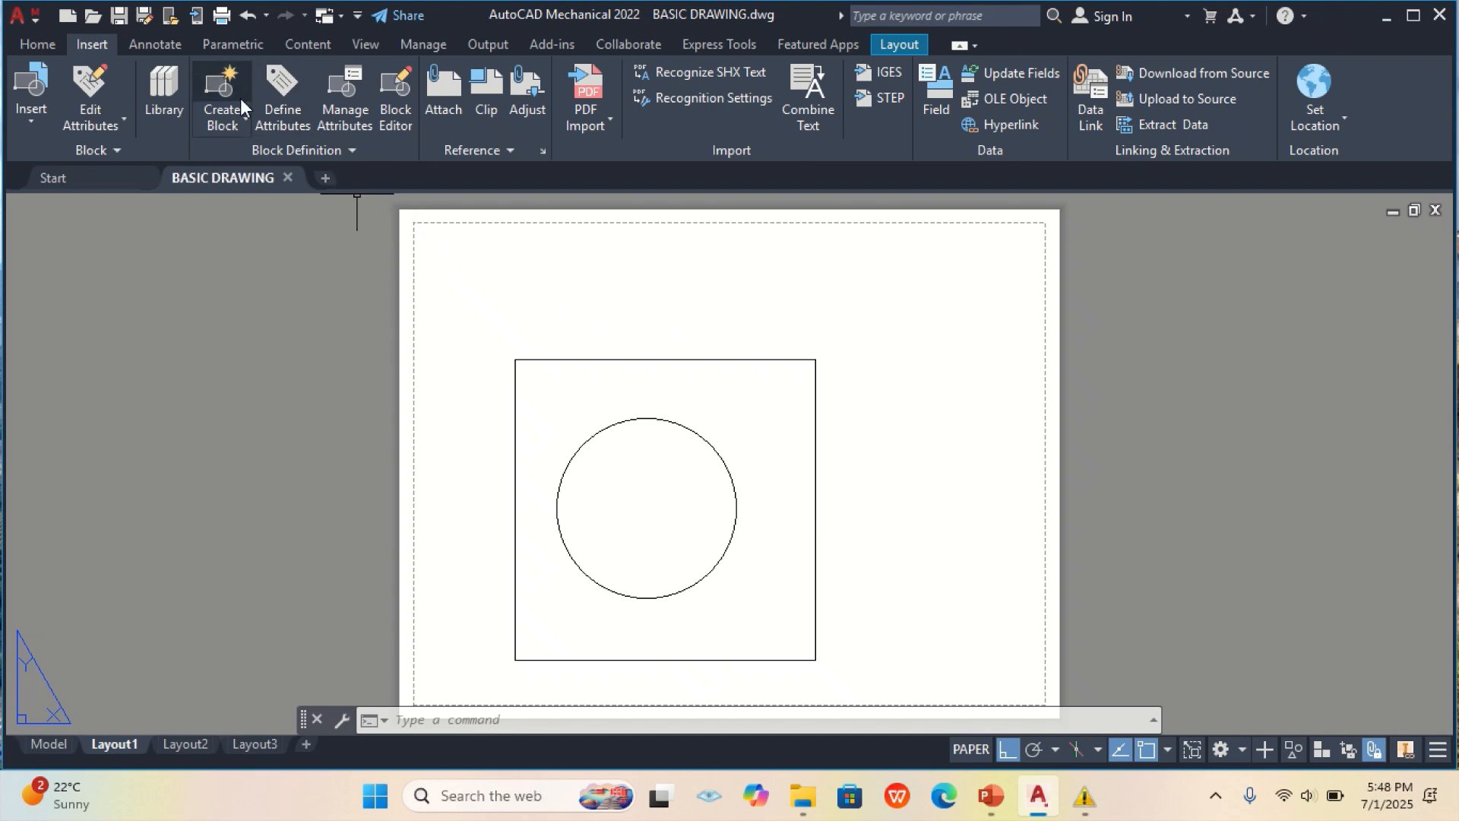
- Add a horizontal power dimension between the square's upper corners, placed above the square, and end the command
click(155, 47)
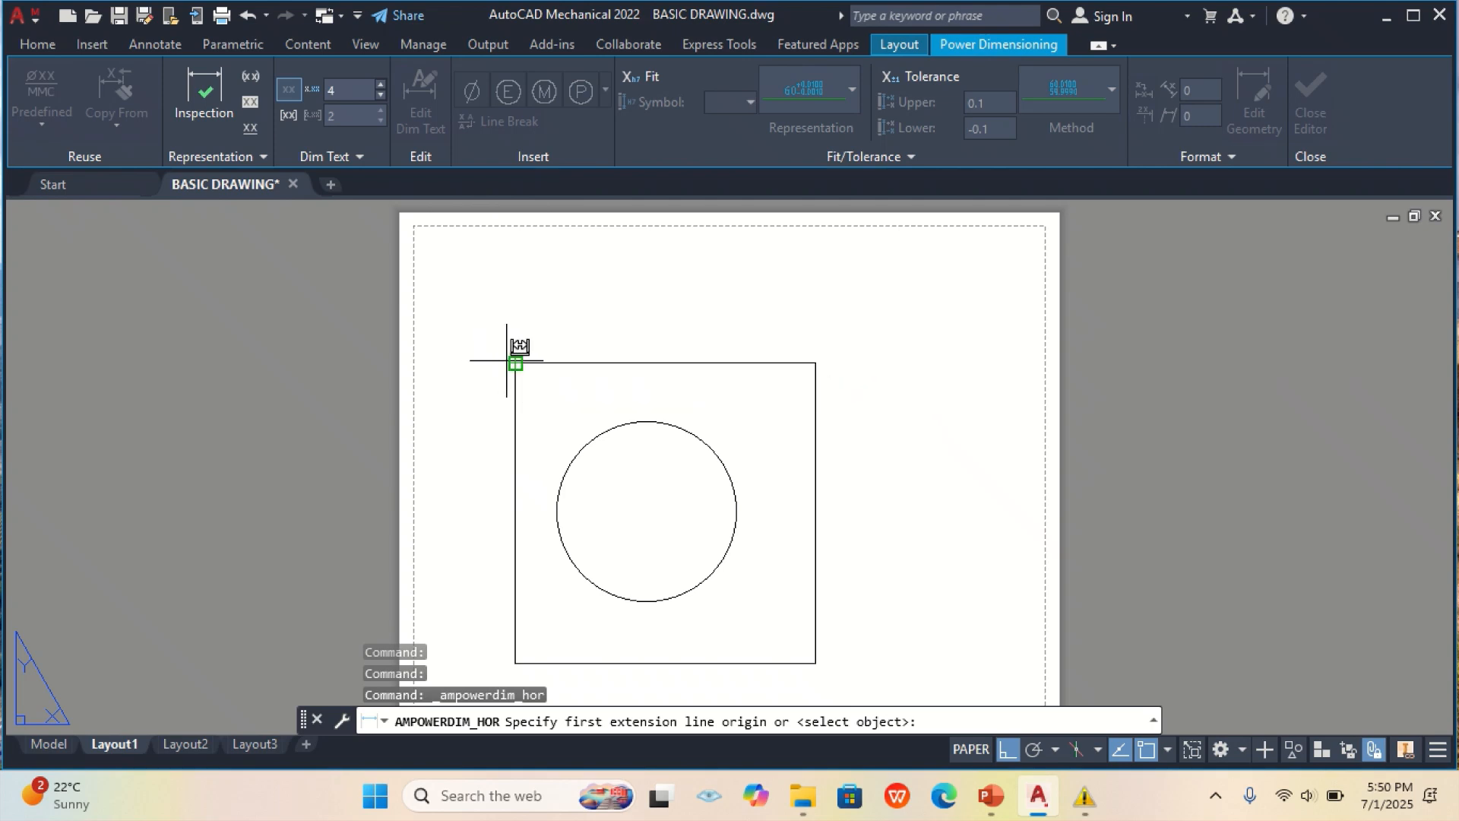
click(515, 363)
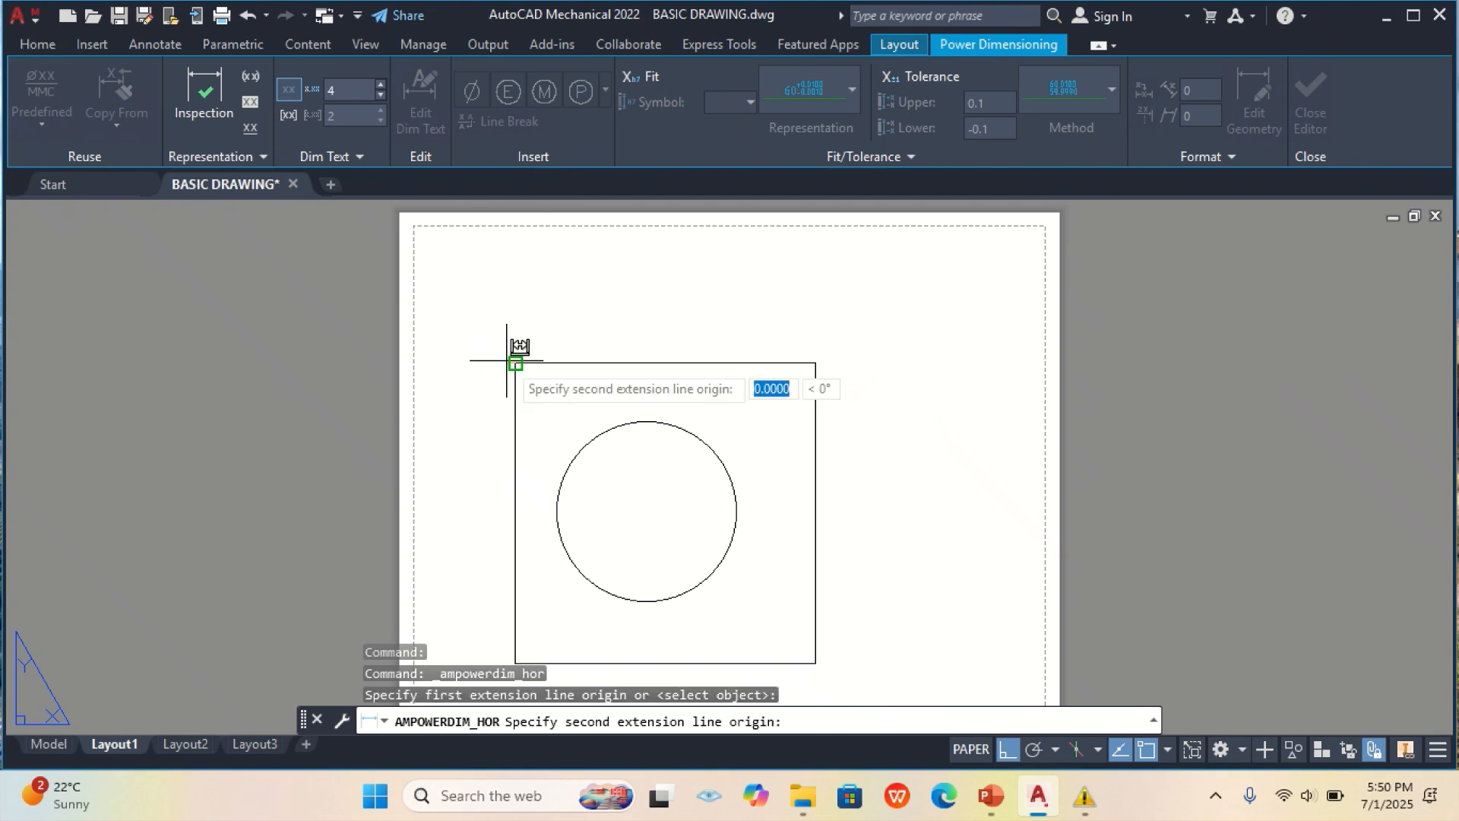
click(815, 363)
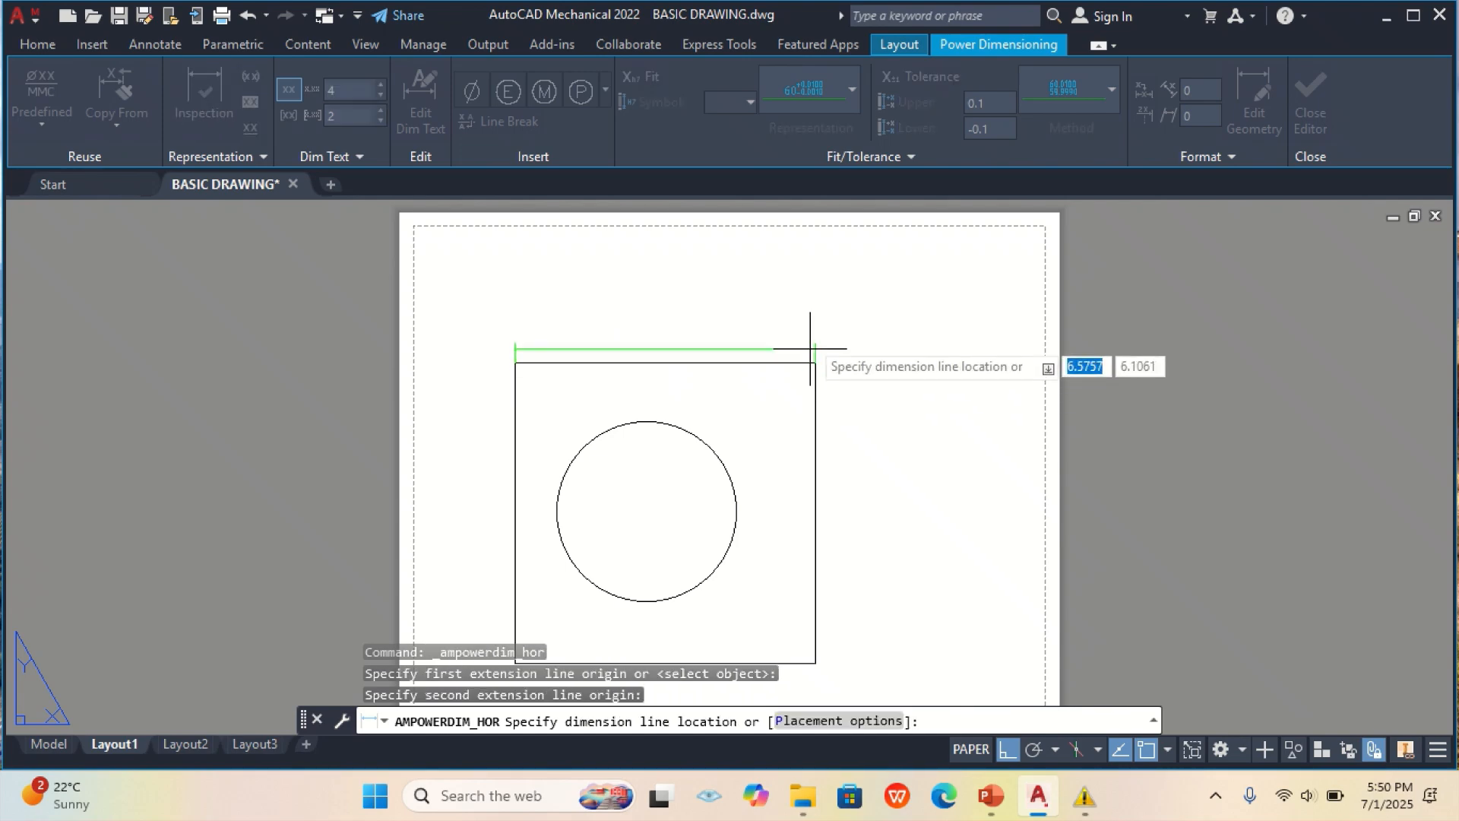
click(808, 285)
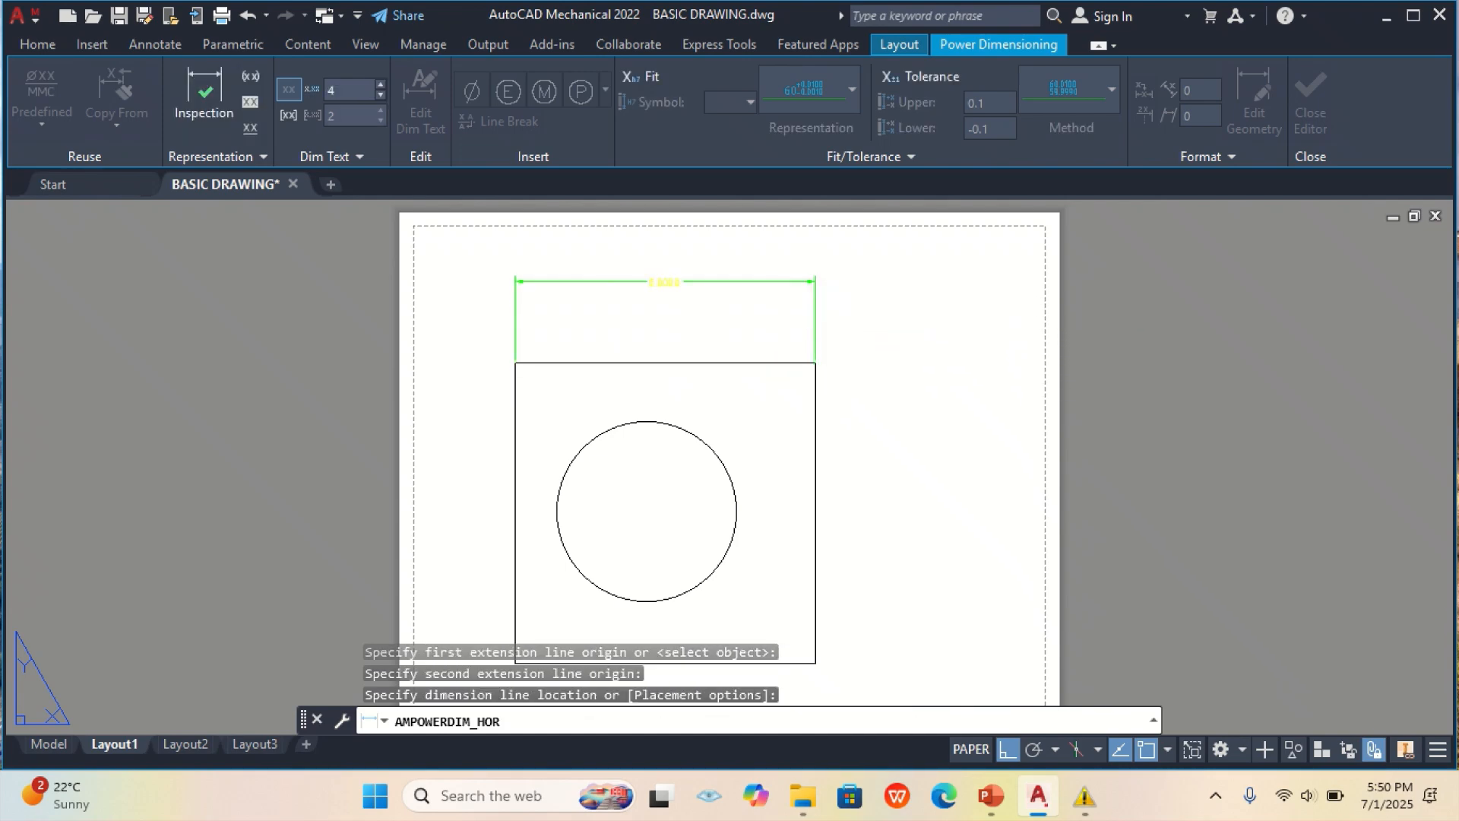
click(833, 309)
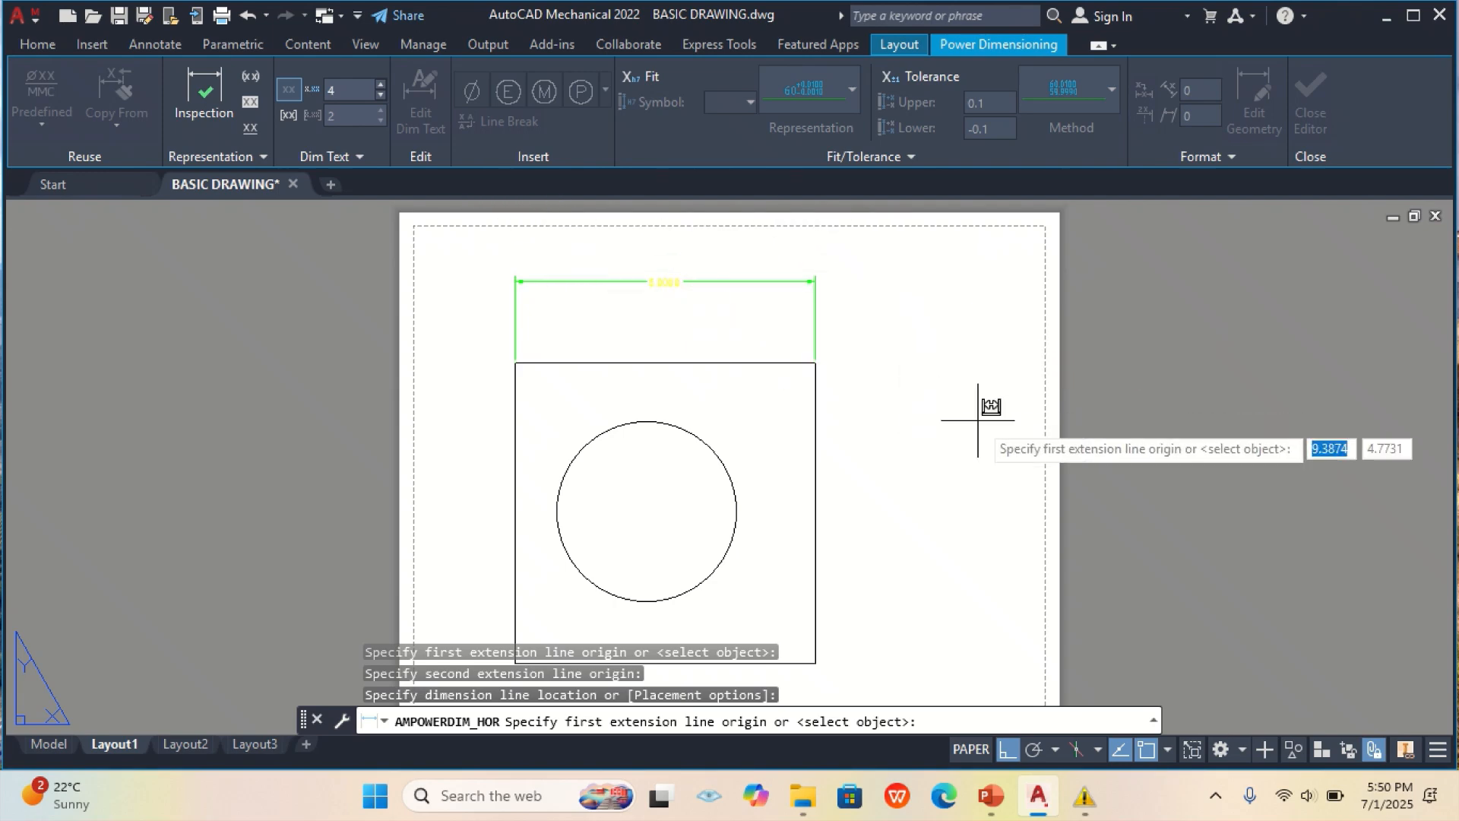
key(Escape)
key(Escape)
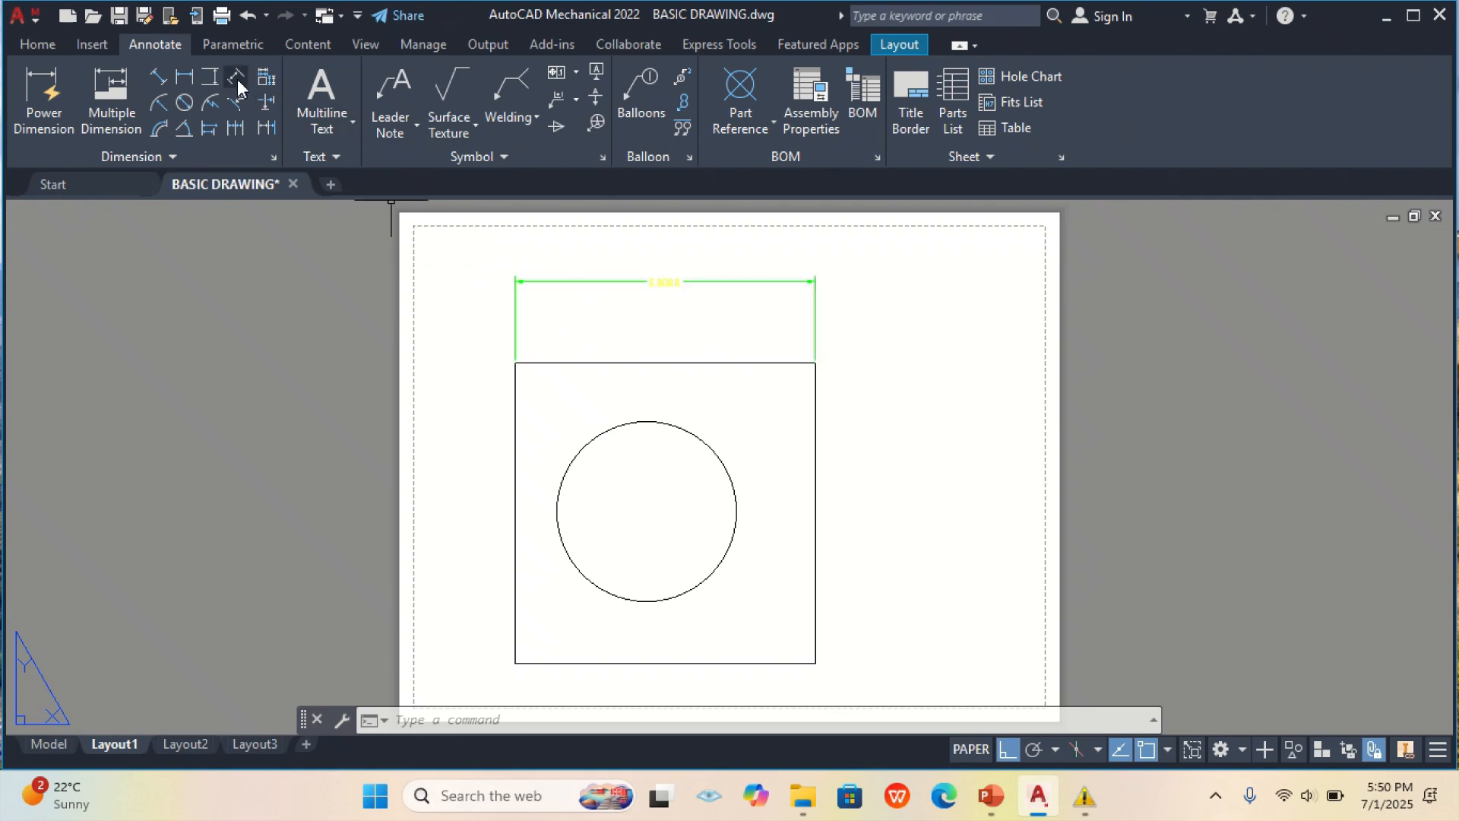
- Add a vertical power dimension between the square's two right-hand corners, placed outside the square's right edge, and end the command
click(210, 77)
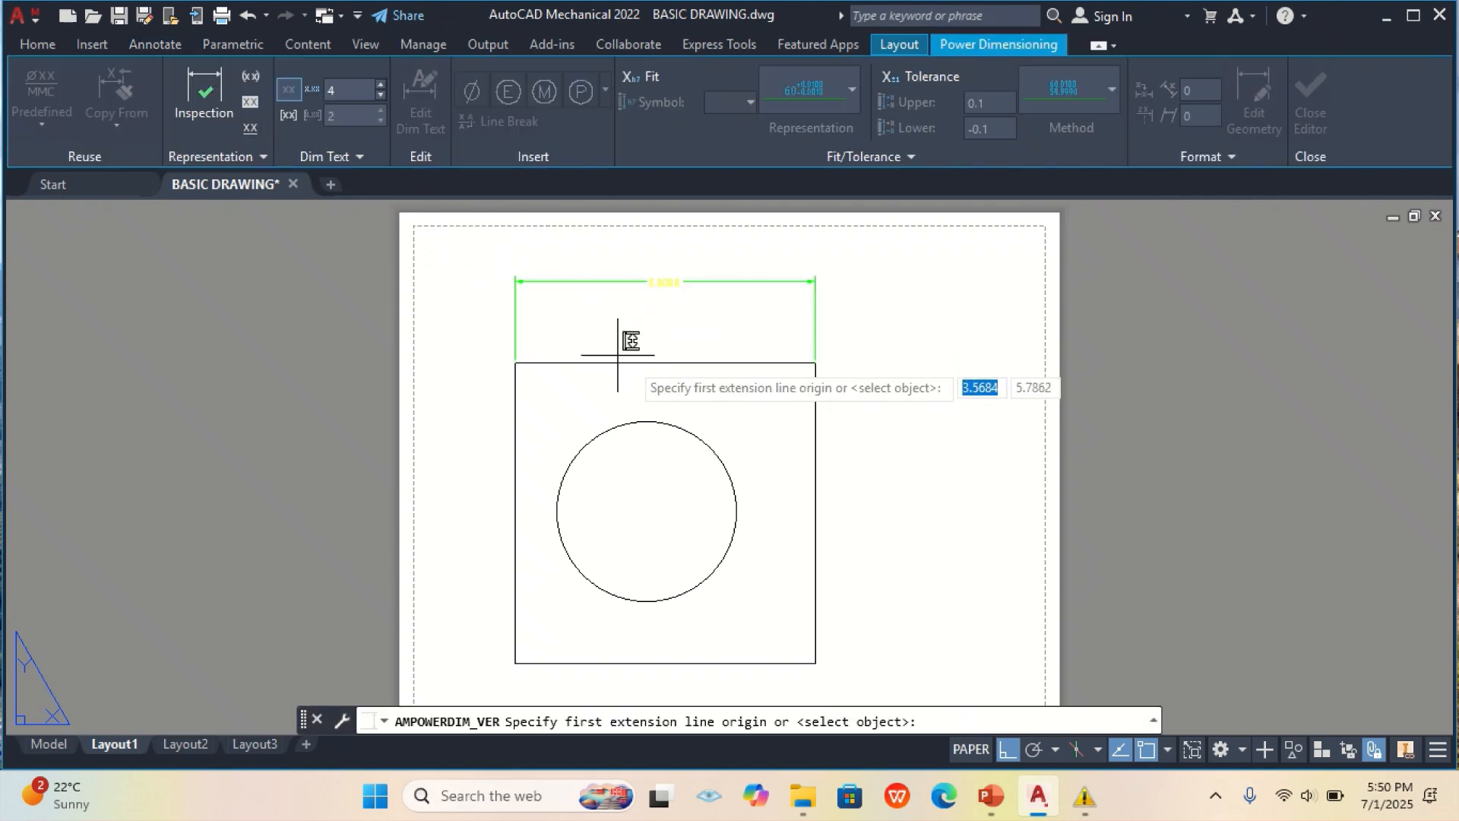
click(815, 362)
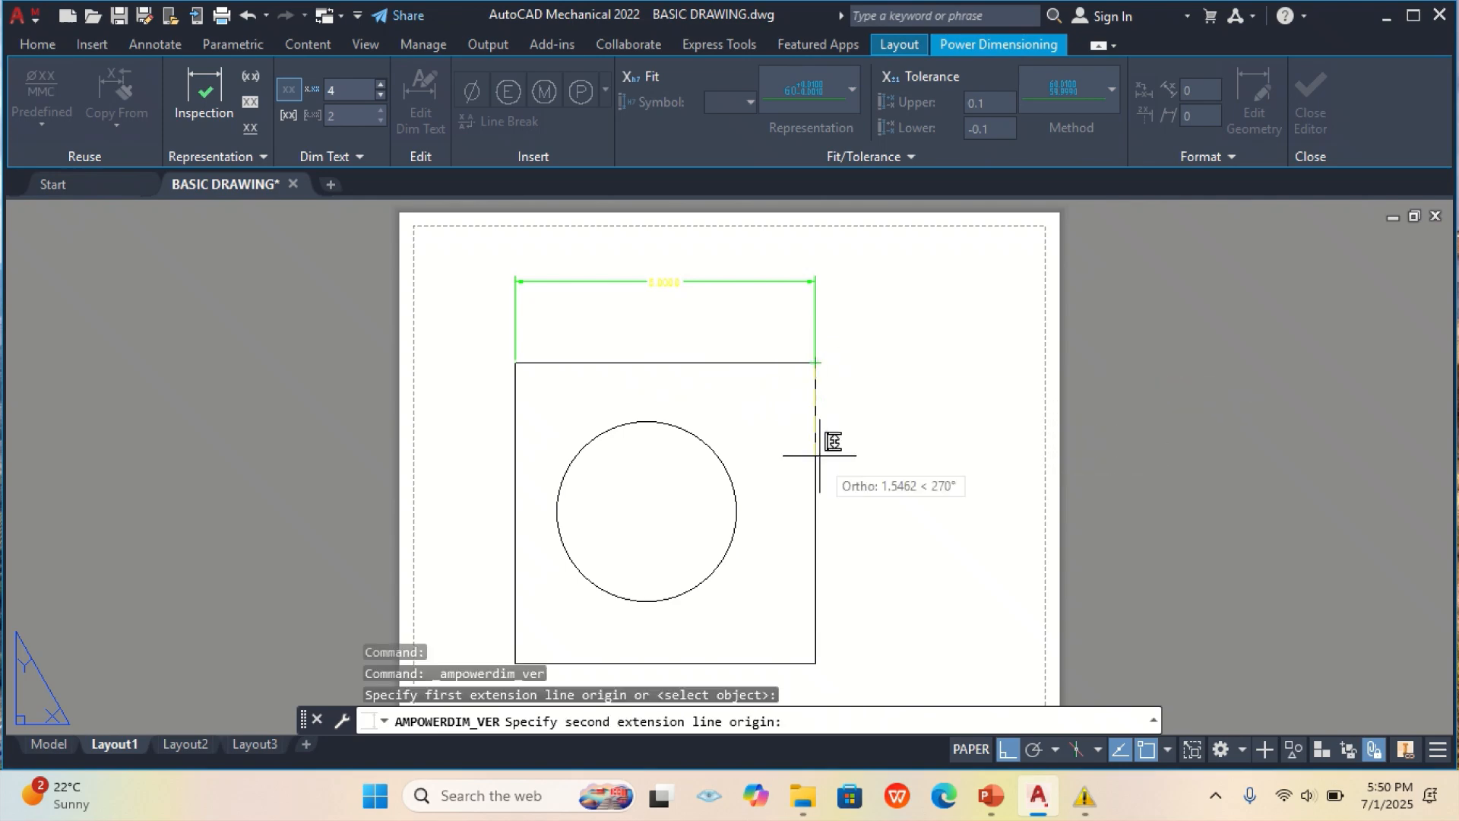
click(816, 662)
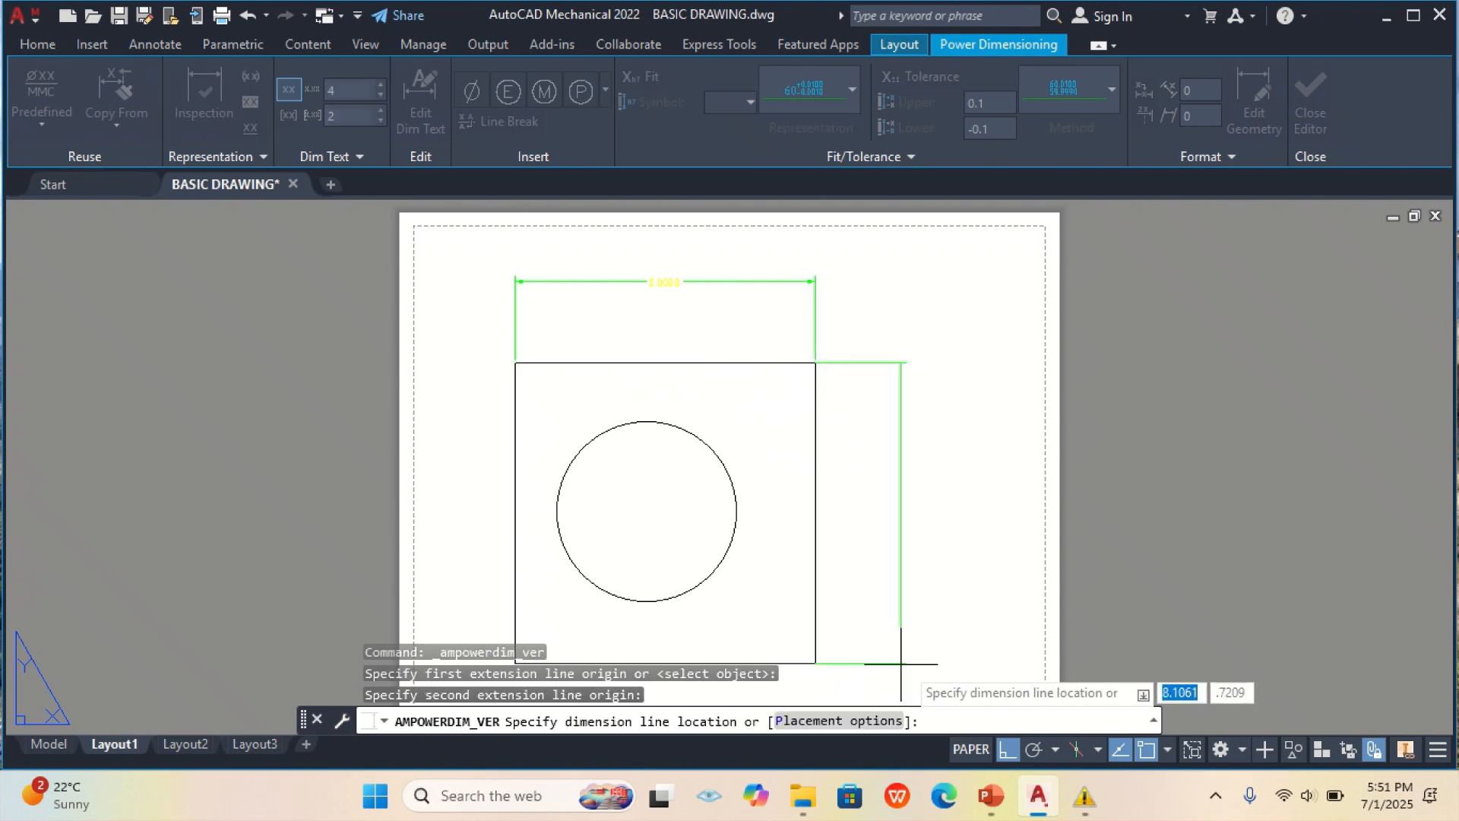
click(946, 653)
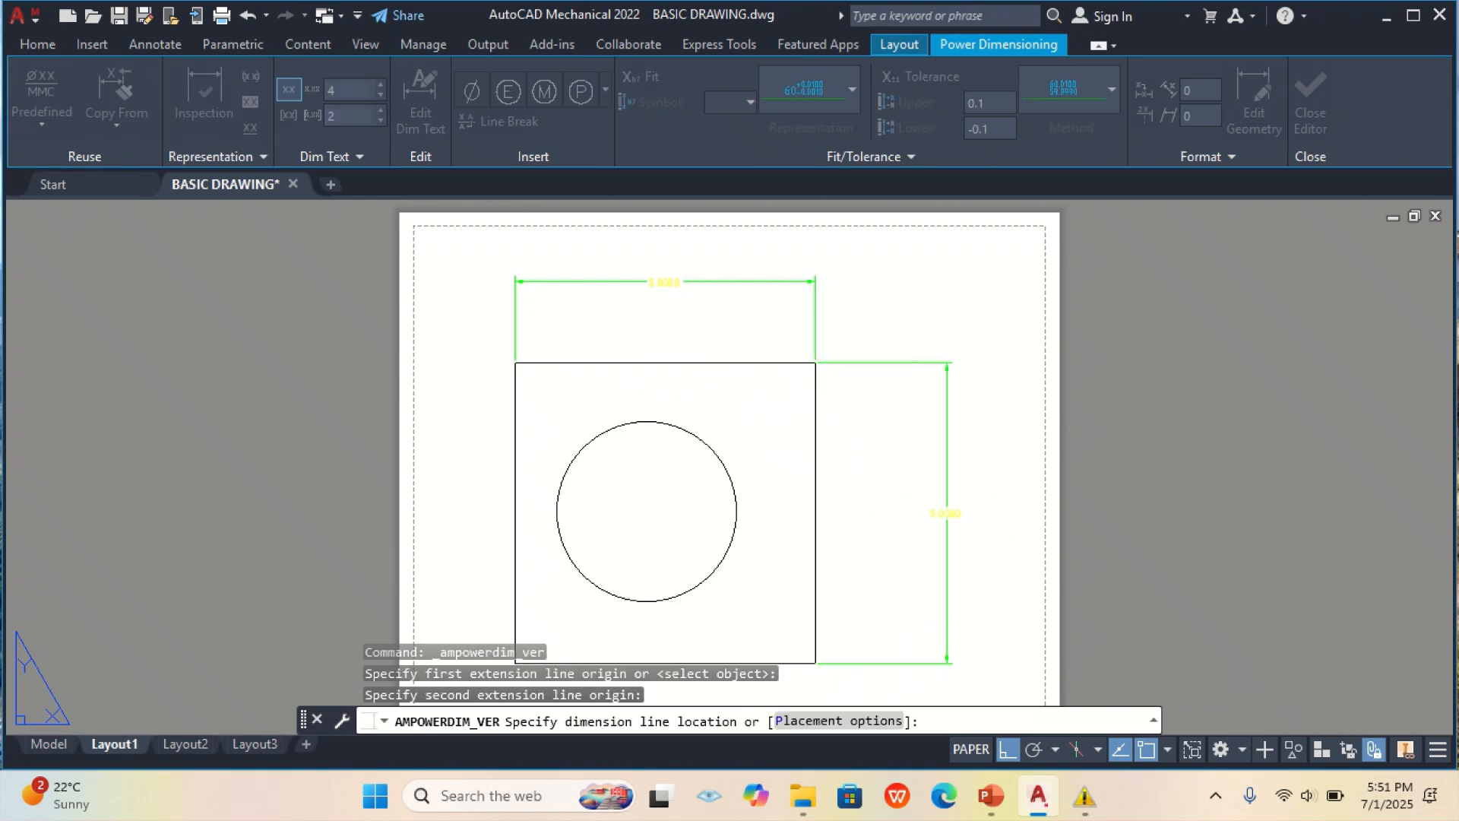
click(946, 652)
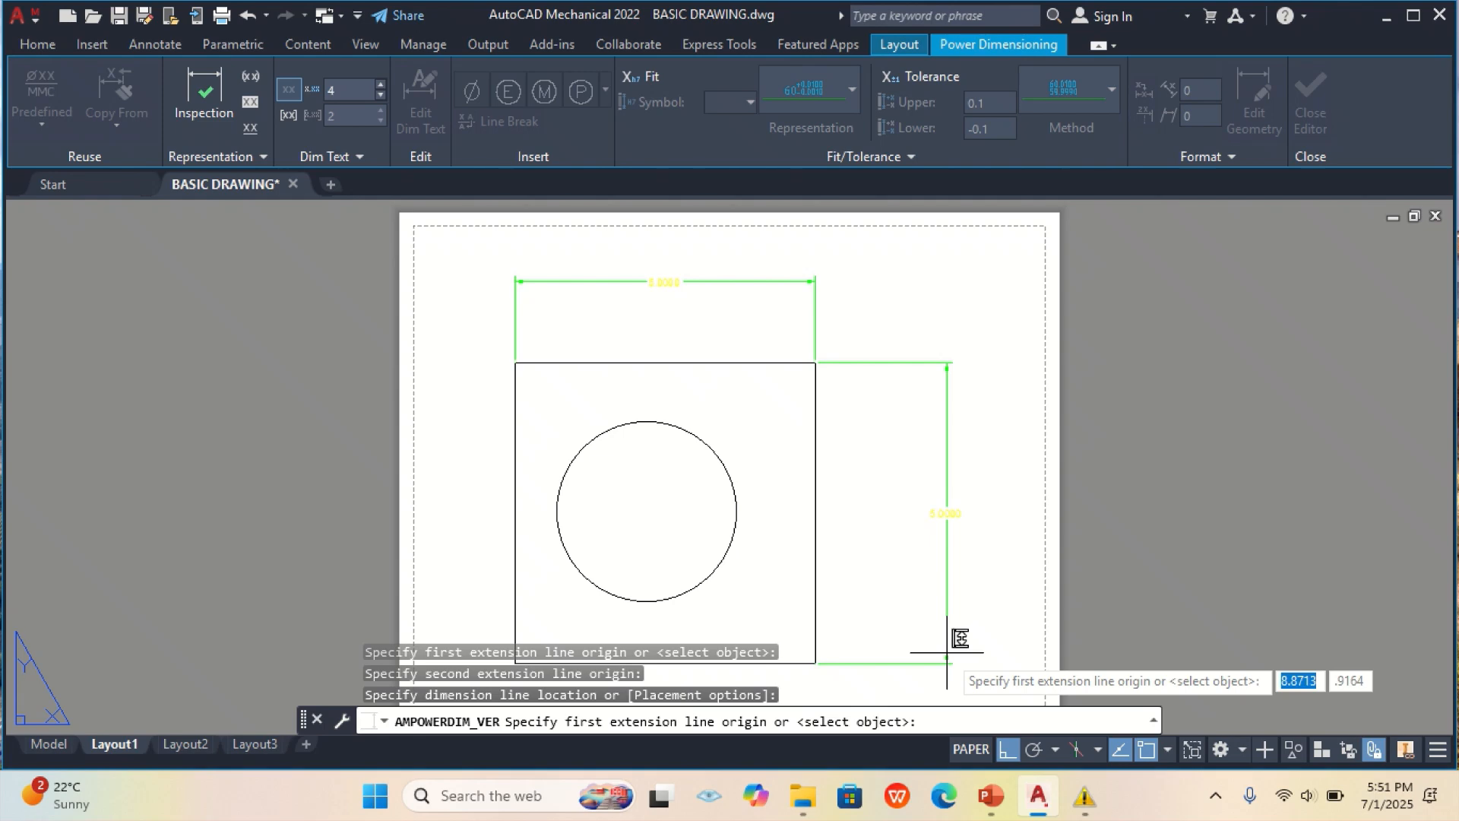
key(Escape)
key(Escape)
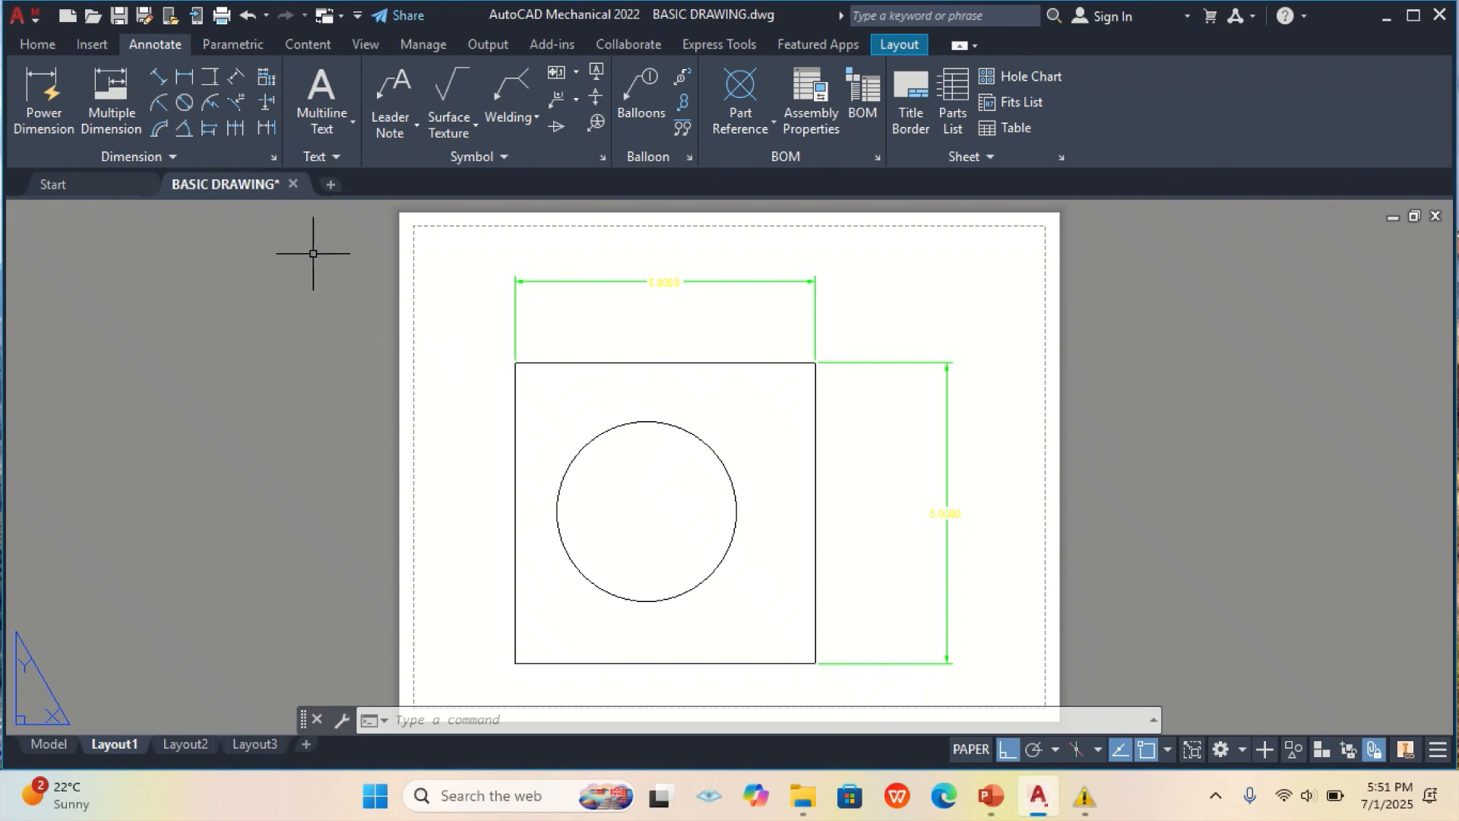
- Add a radius power dimension to the circle, placed above its upper-left edge inside the square, and end the command
click(159, 102)
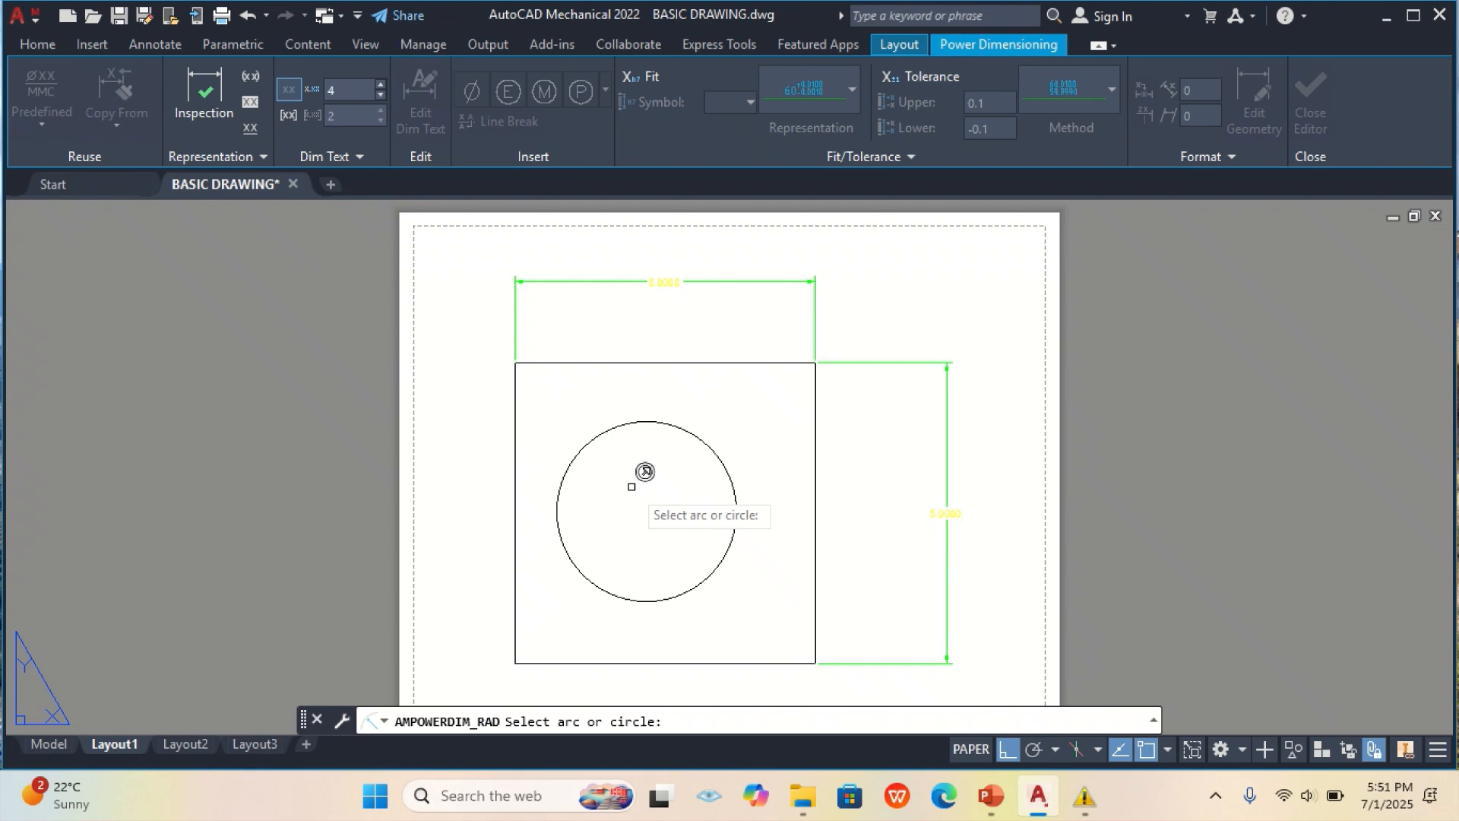
click(623, 425)
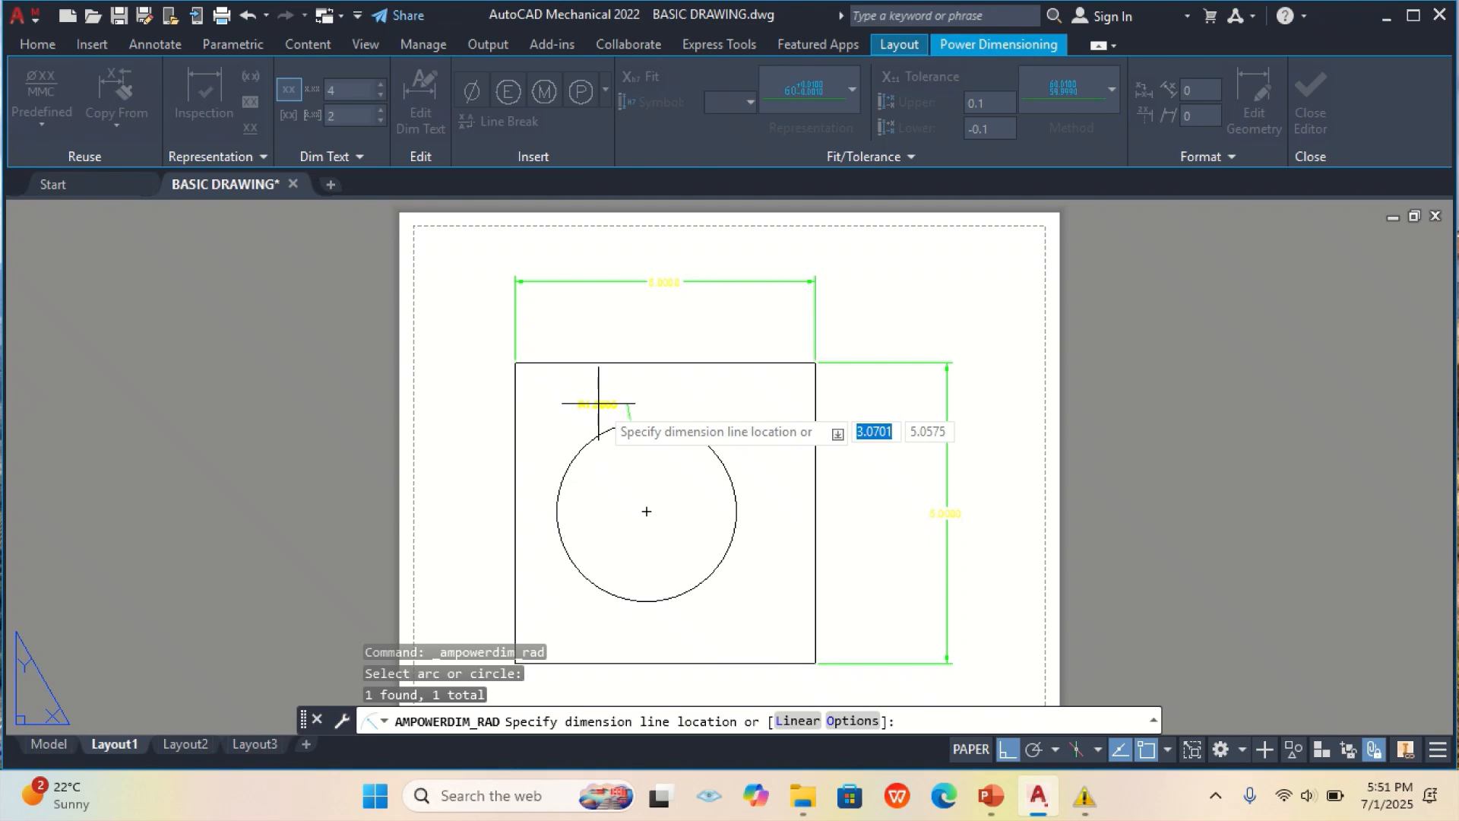
click(598, 403)
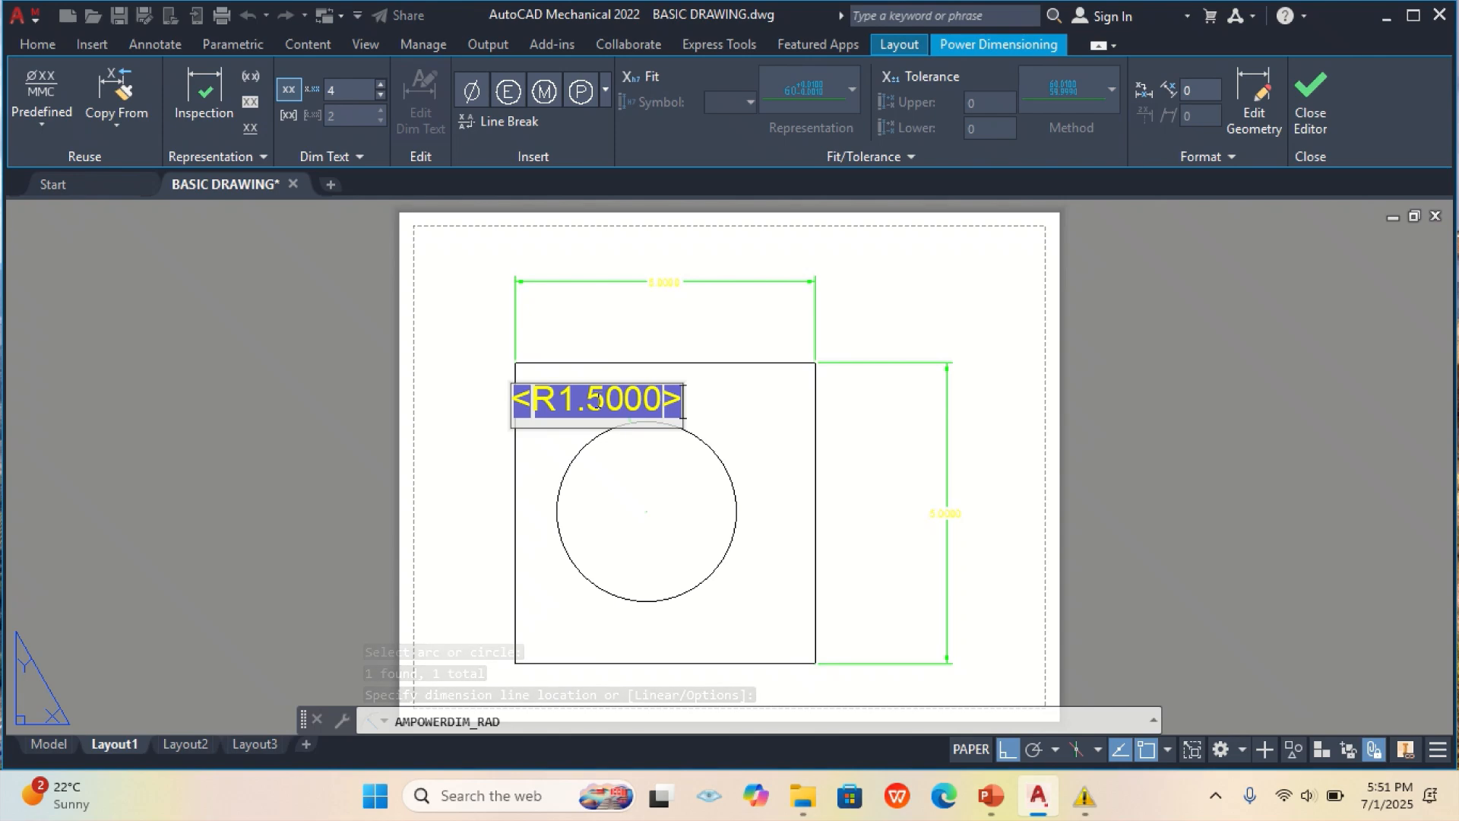
key(Return)
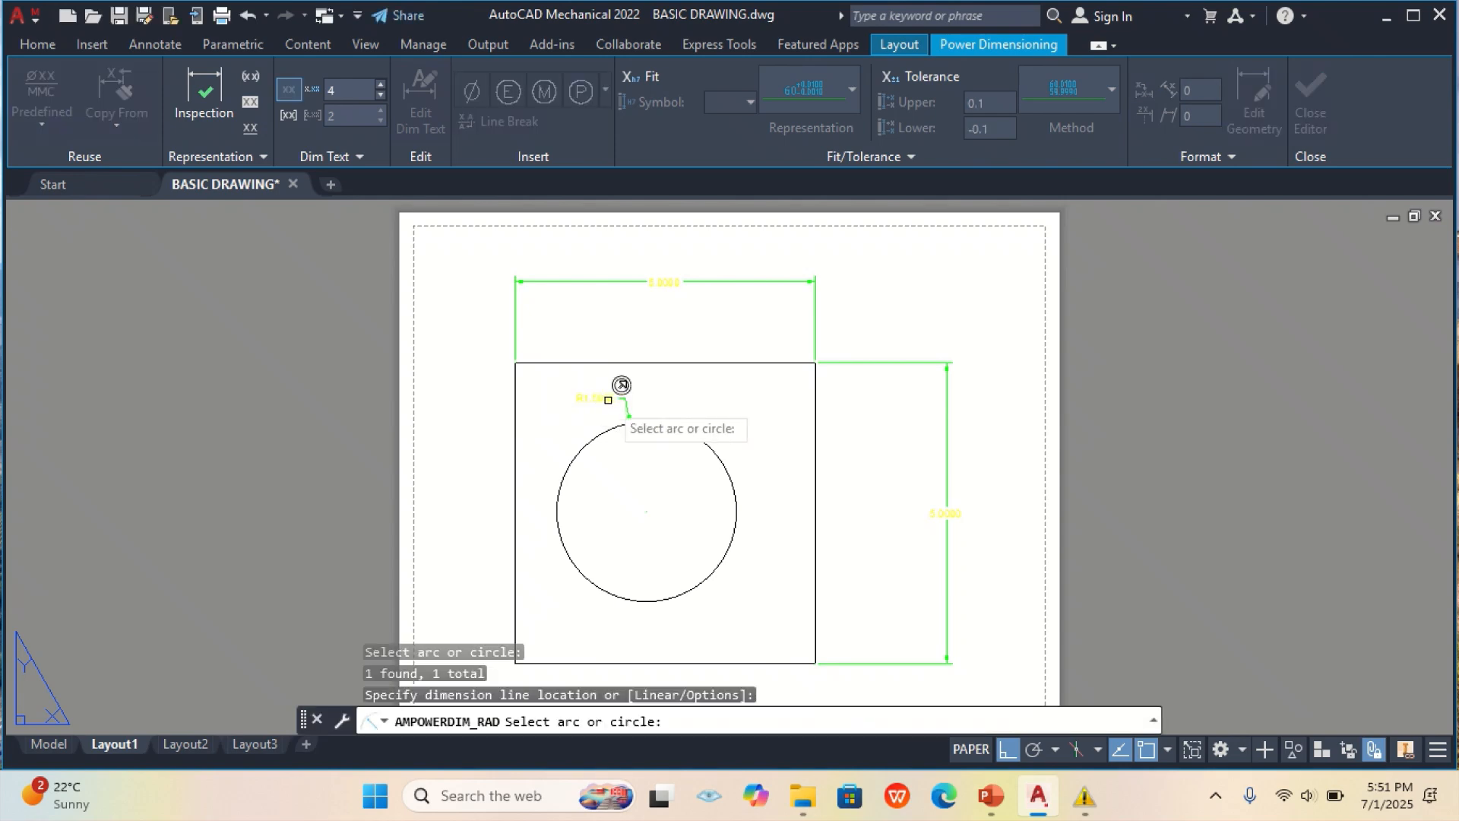
key(Escape)
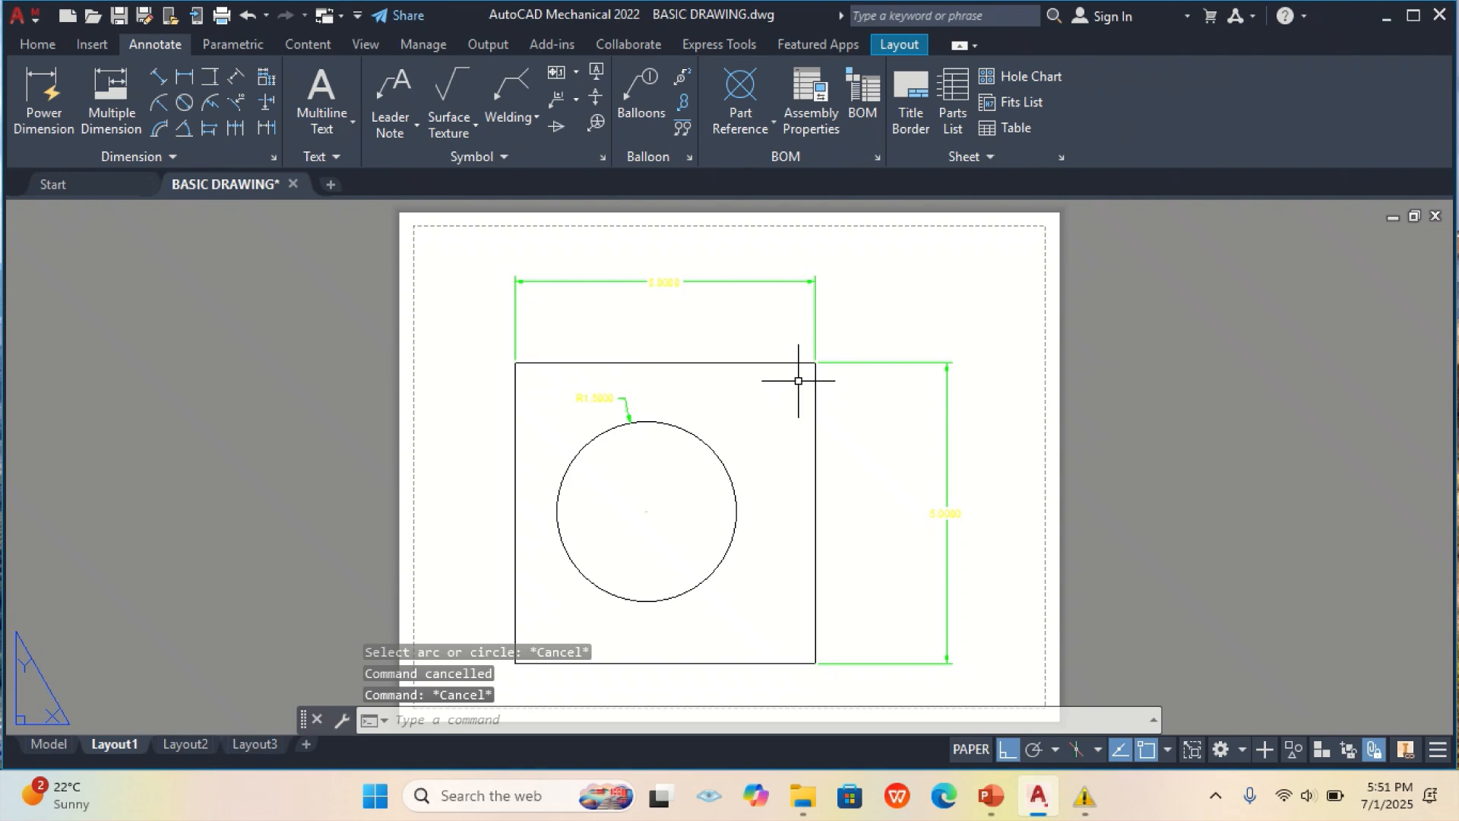
- Add a diameter power dimension to the circle, placed beside its upper-right edge inside the square, and end the command
click(184, 101)
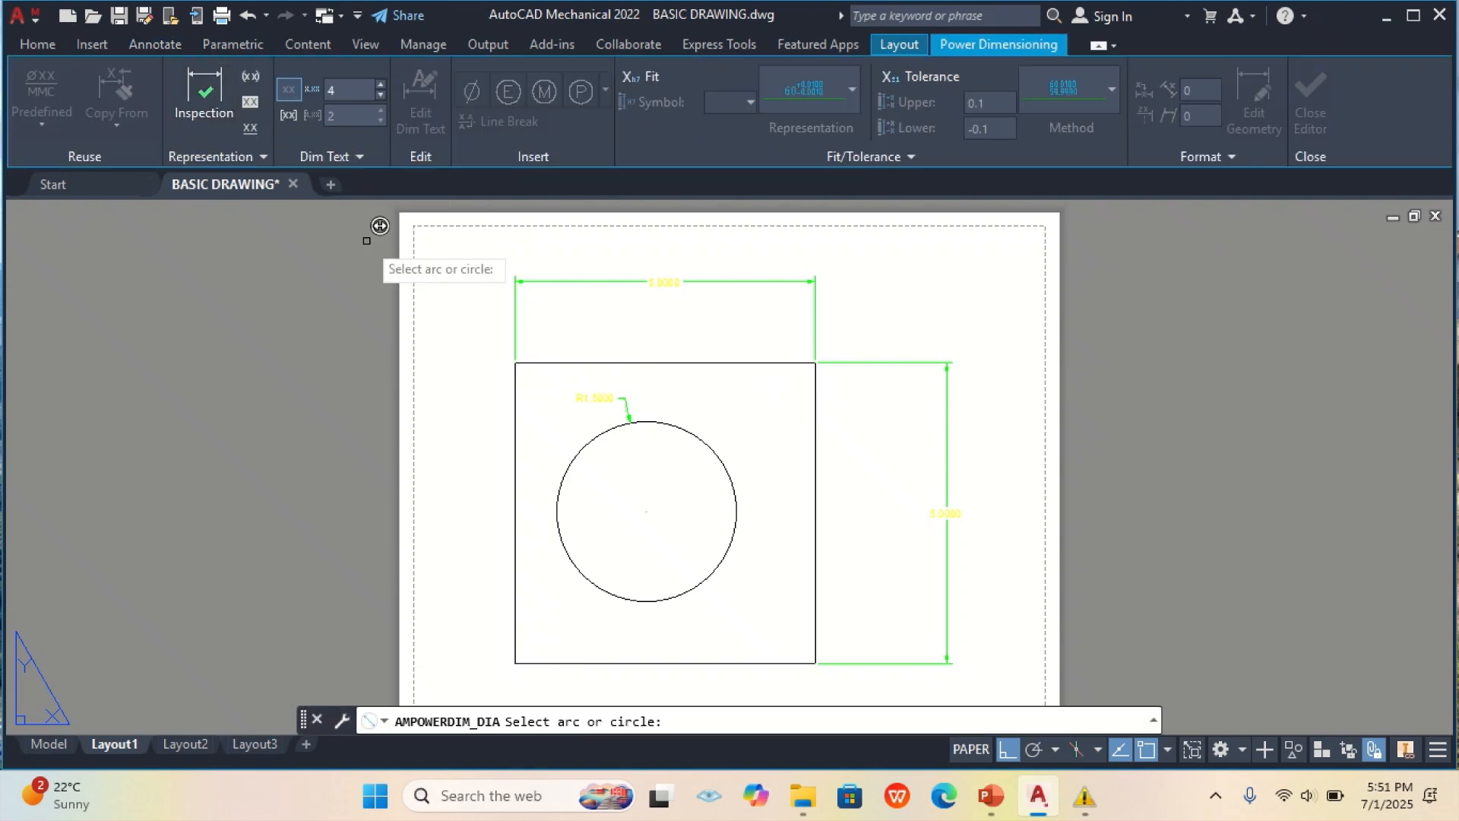
click(730, 476)
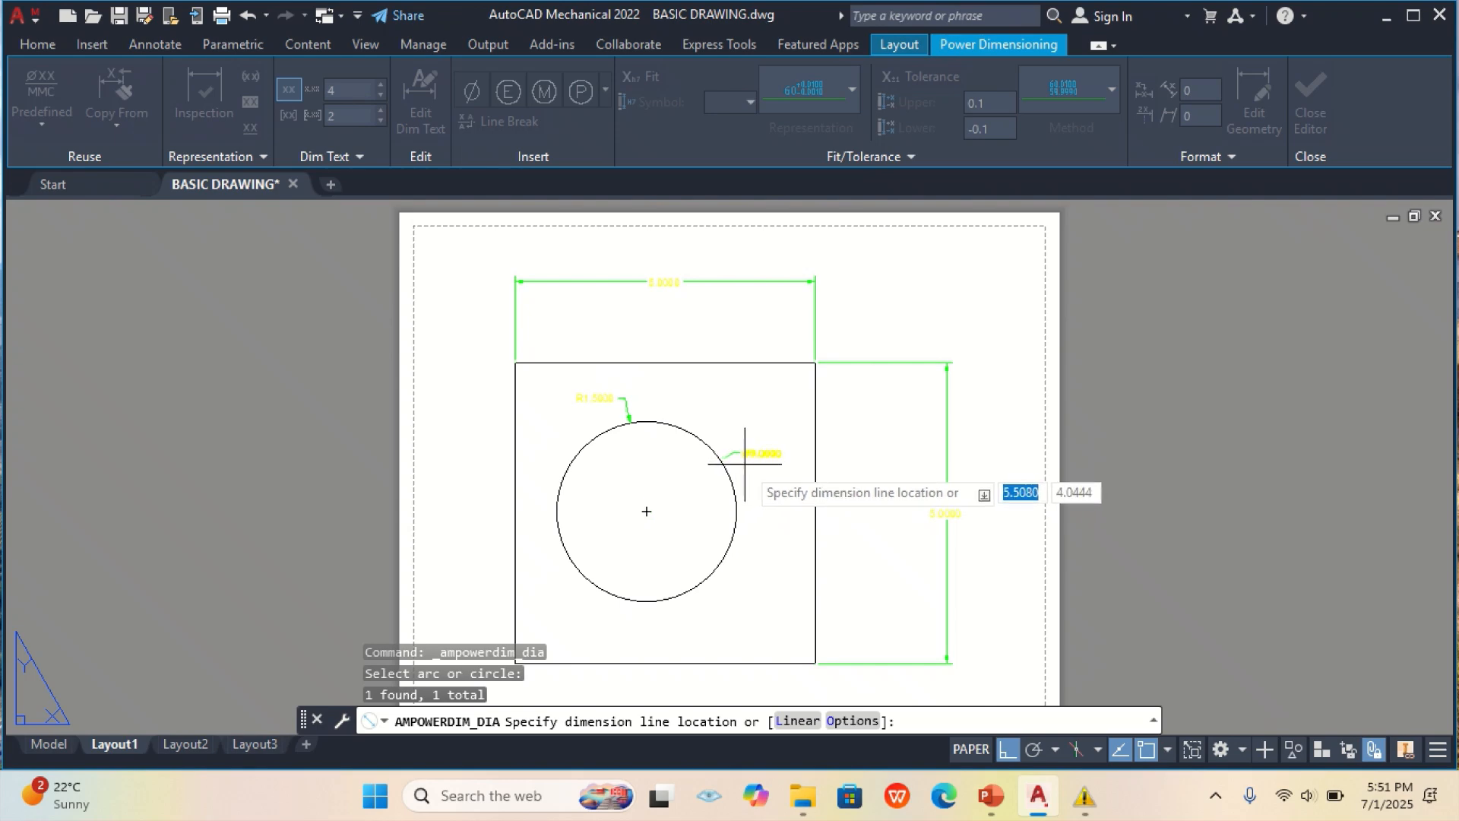
click(745, 463)
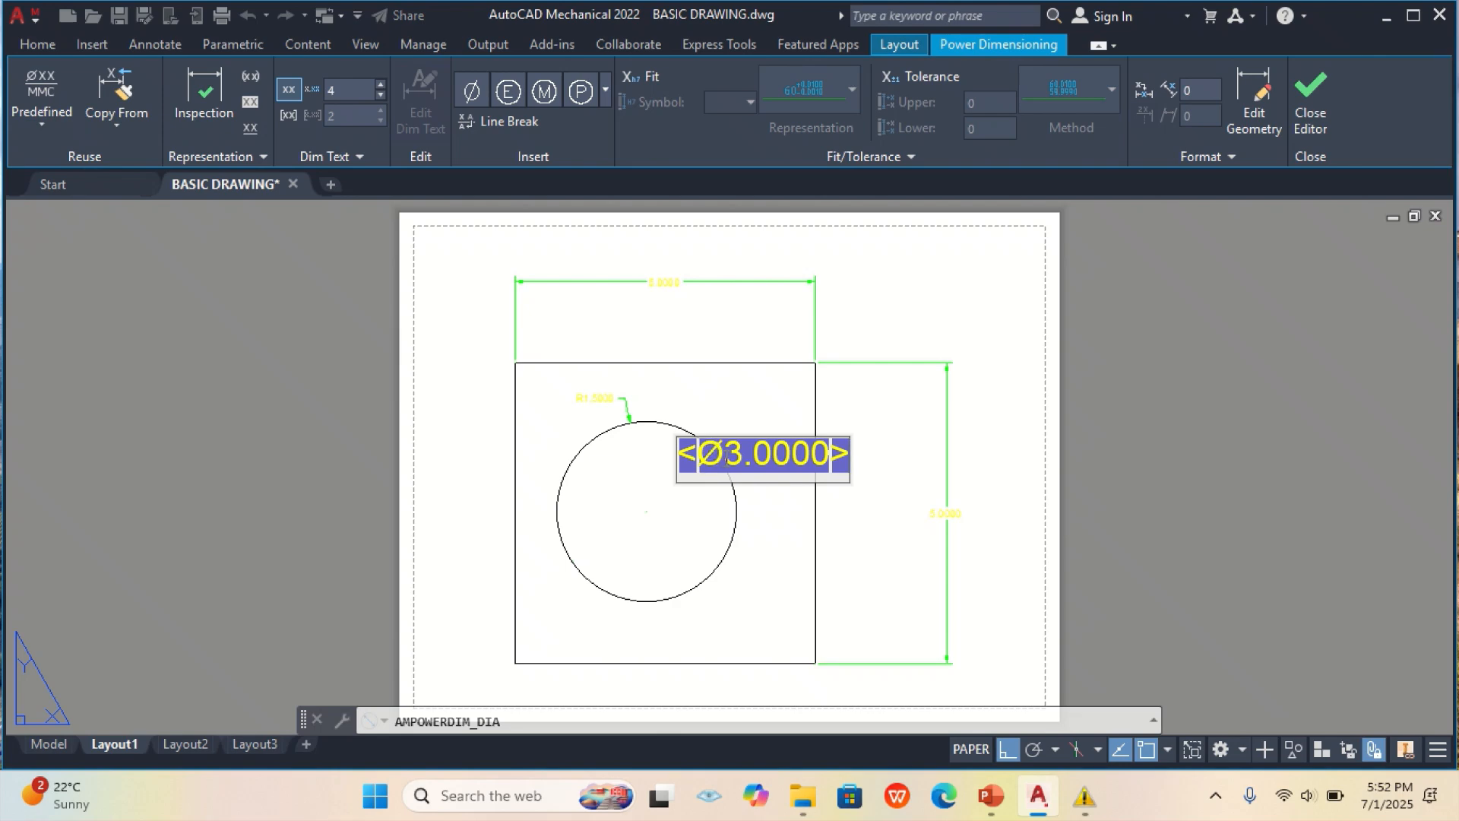
key(Return)
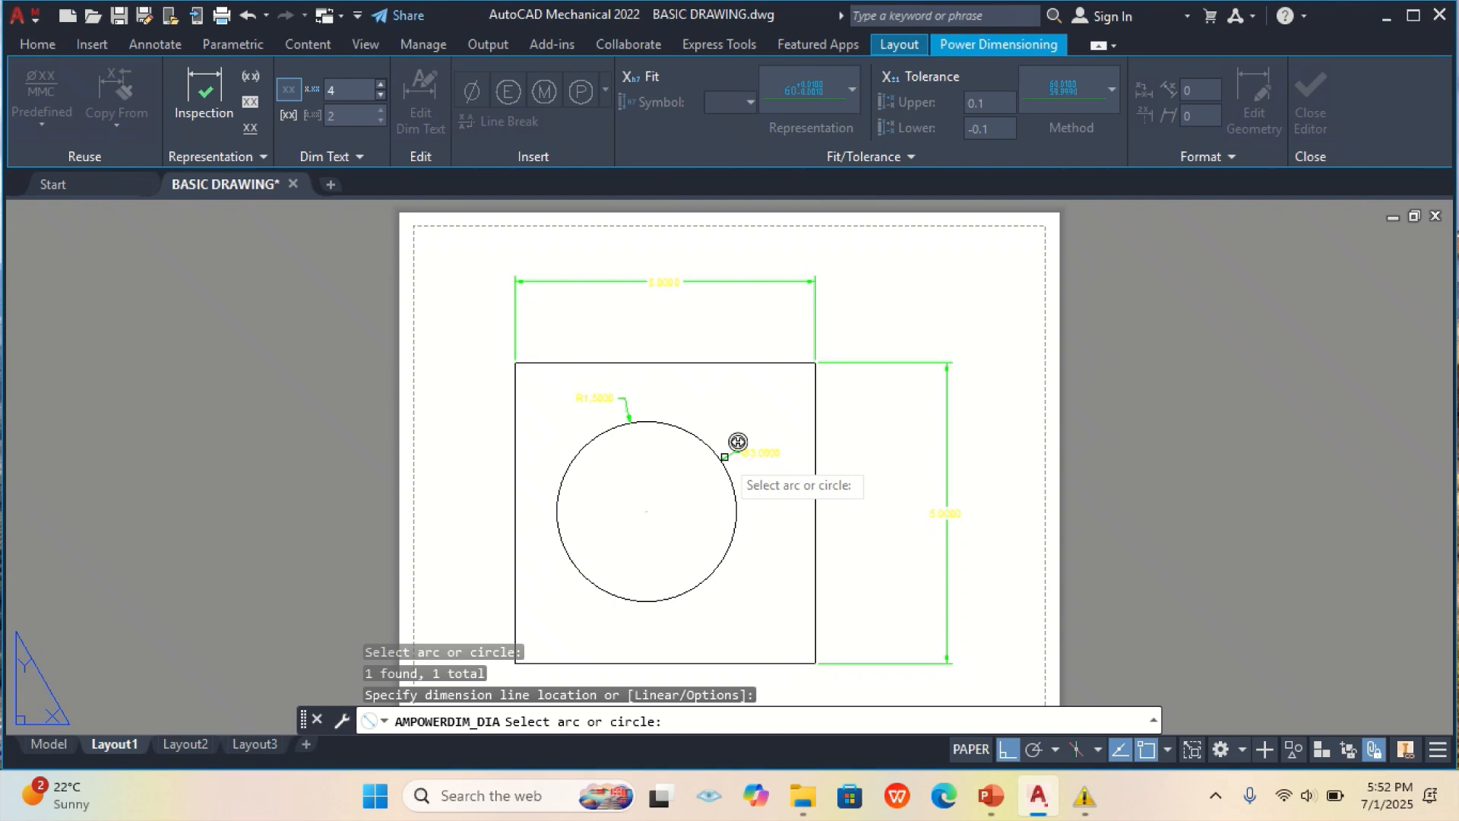
key(Escape)
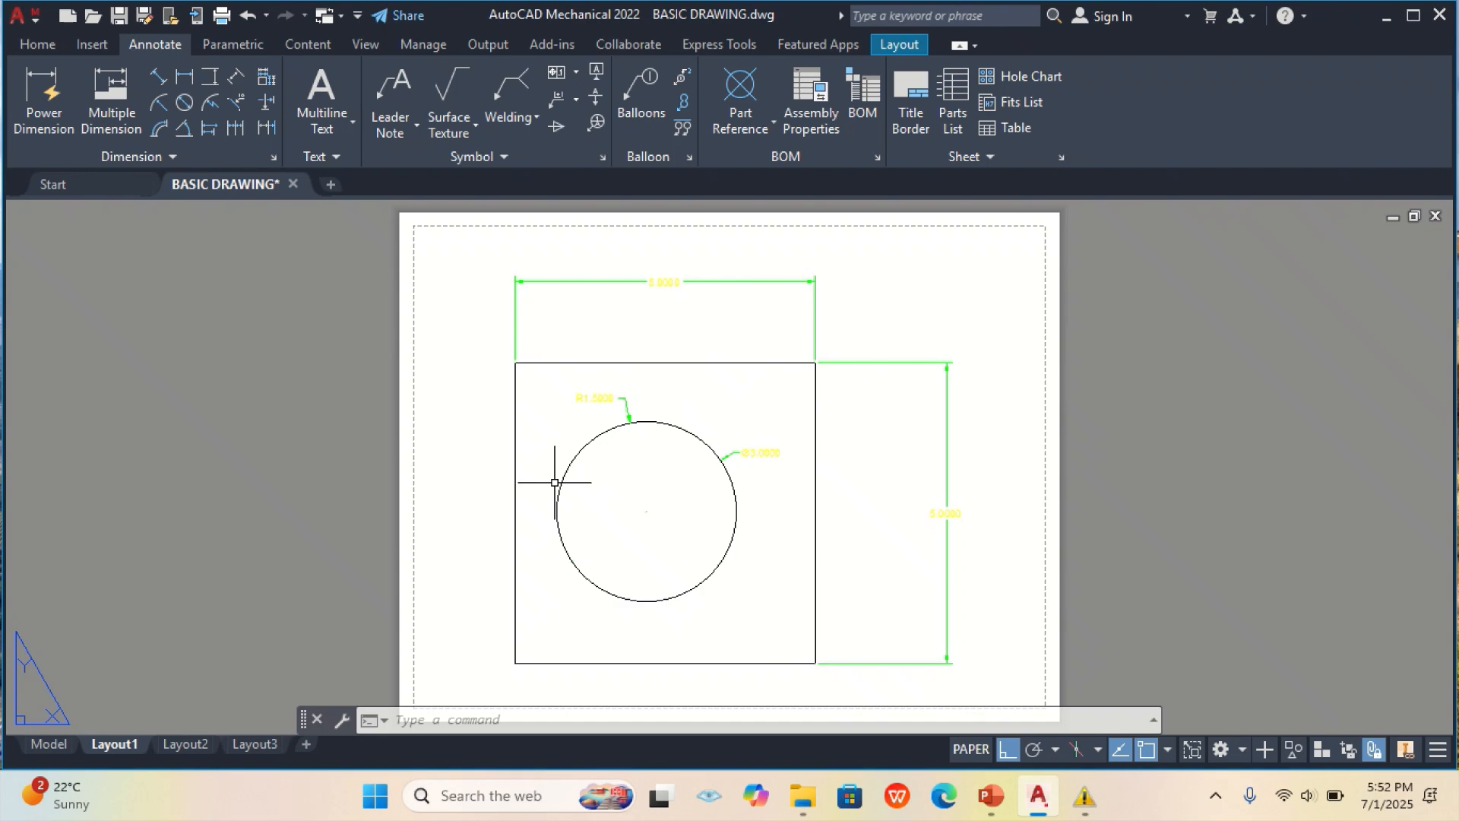
- Compare the Layout1 and Layout2 sheets, ending on the Layout2 sheet
mouse_move(180, 743)
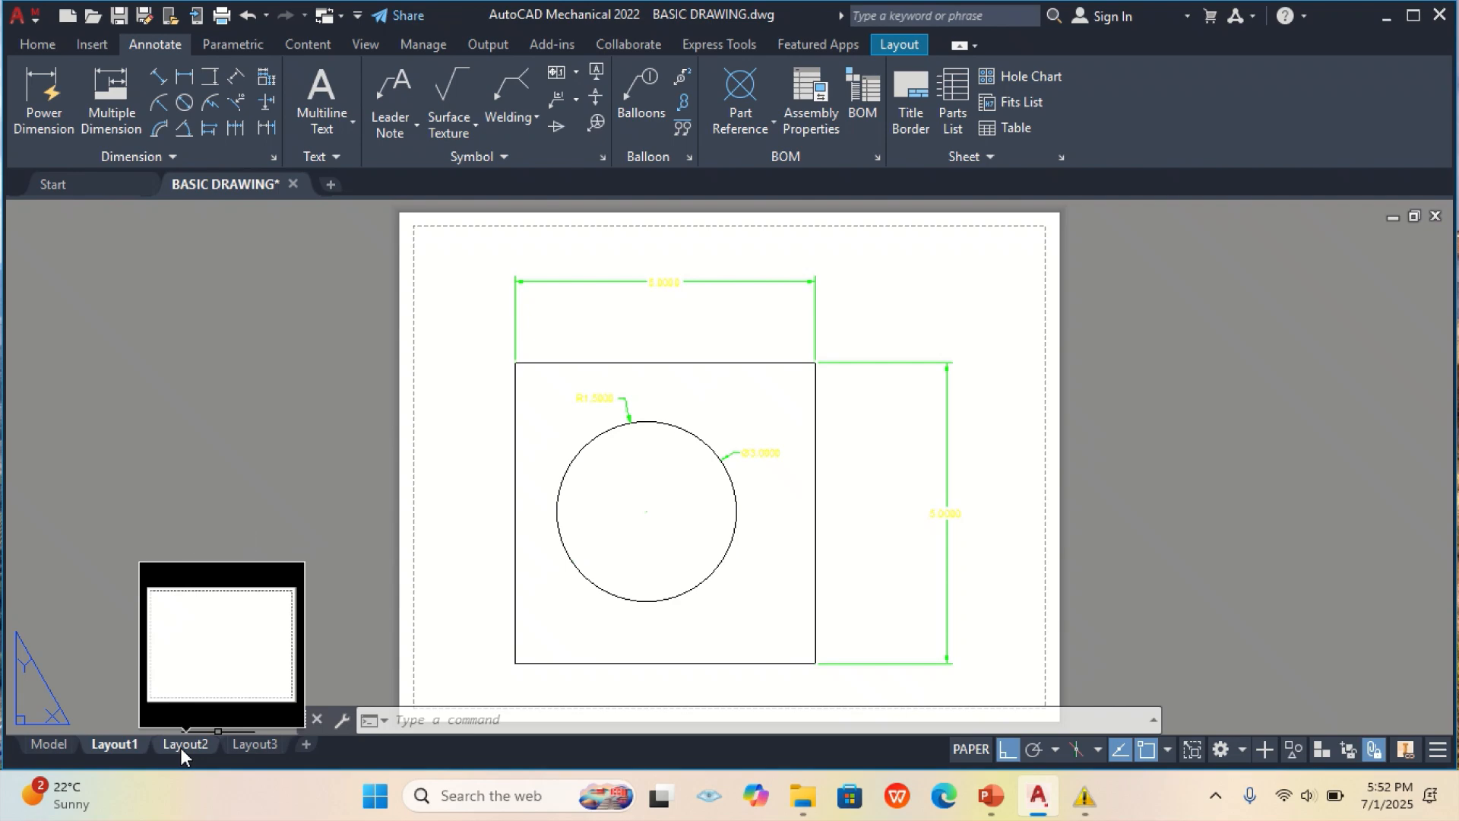
click(182, 745)
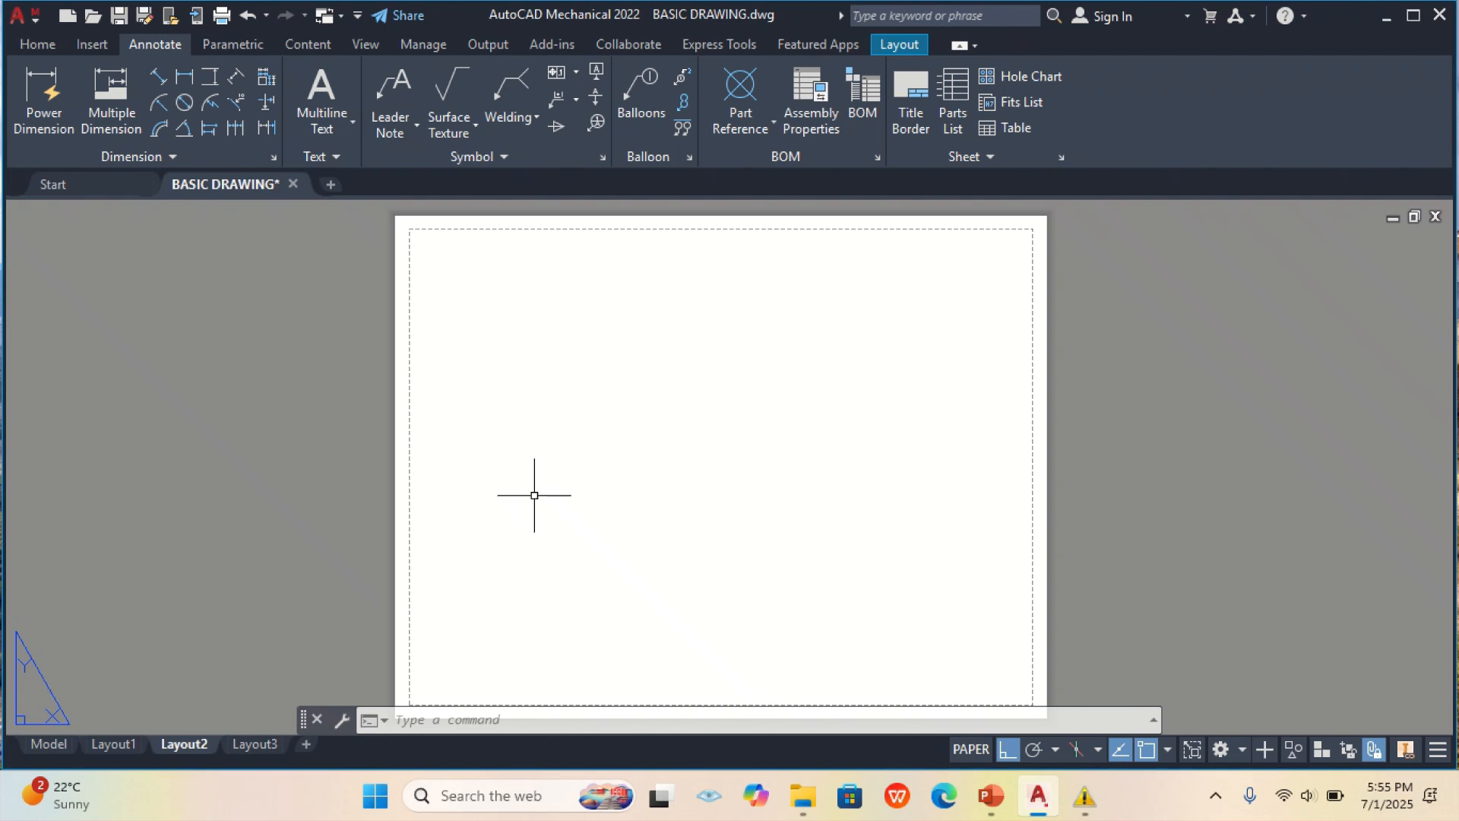
click(111, 746)
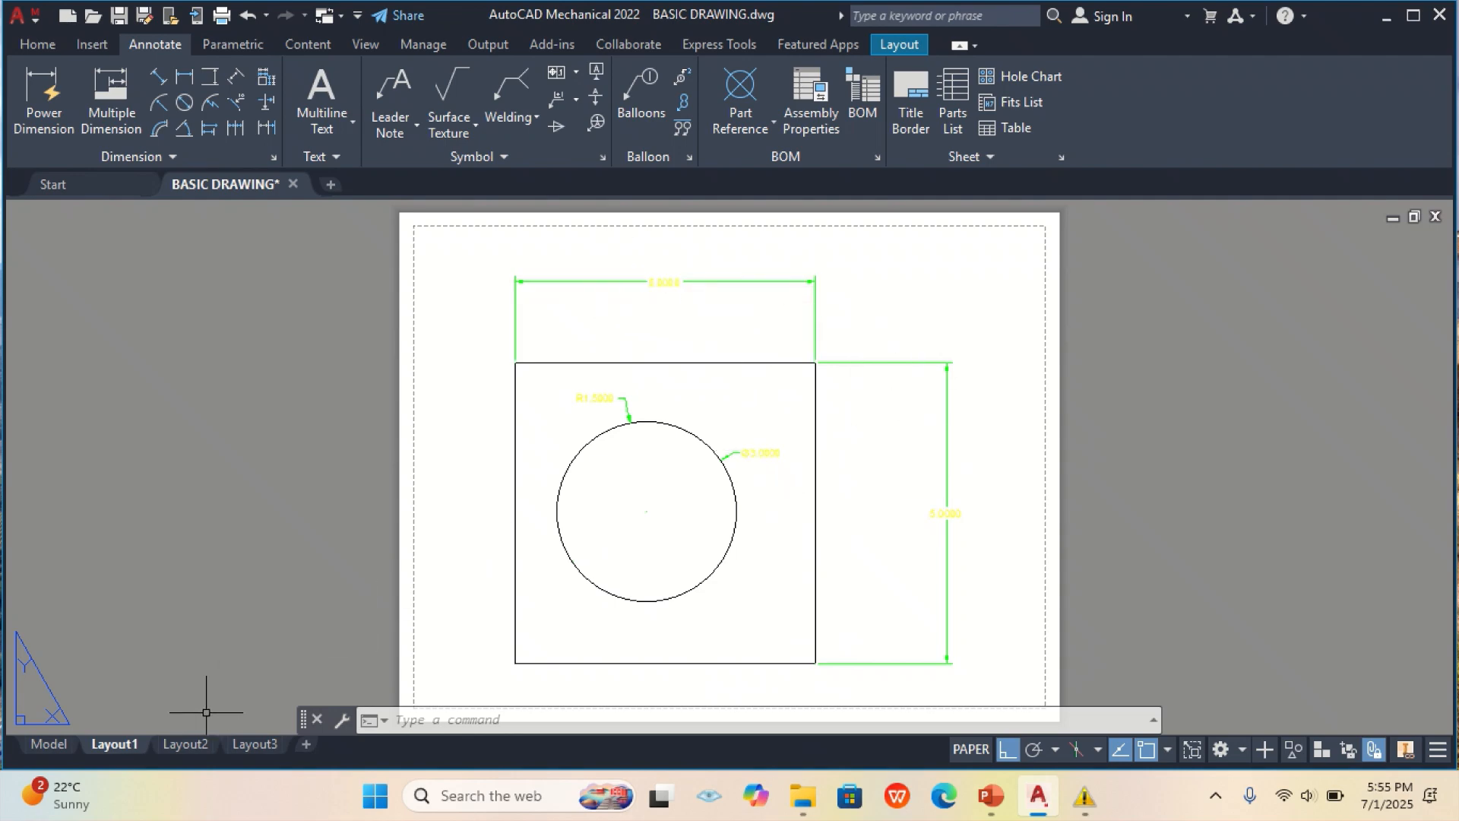
click(181, 745)
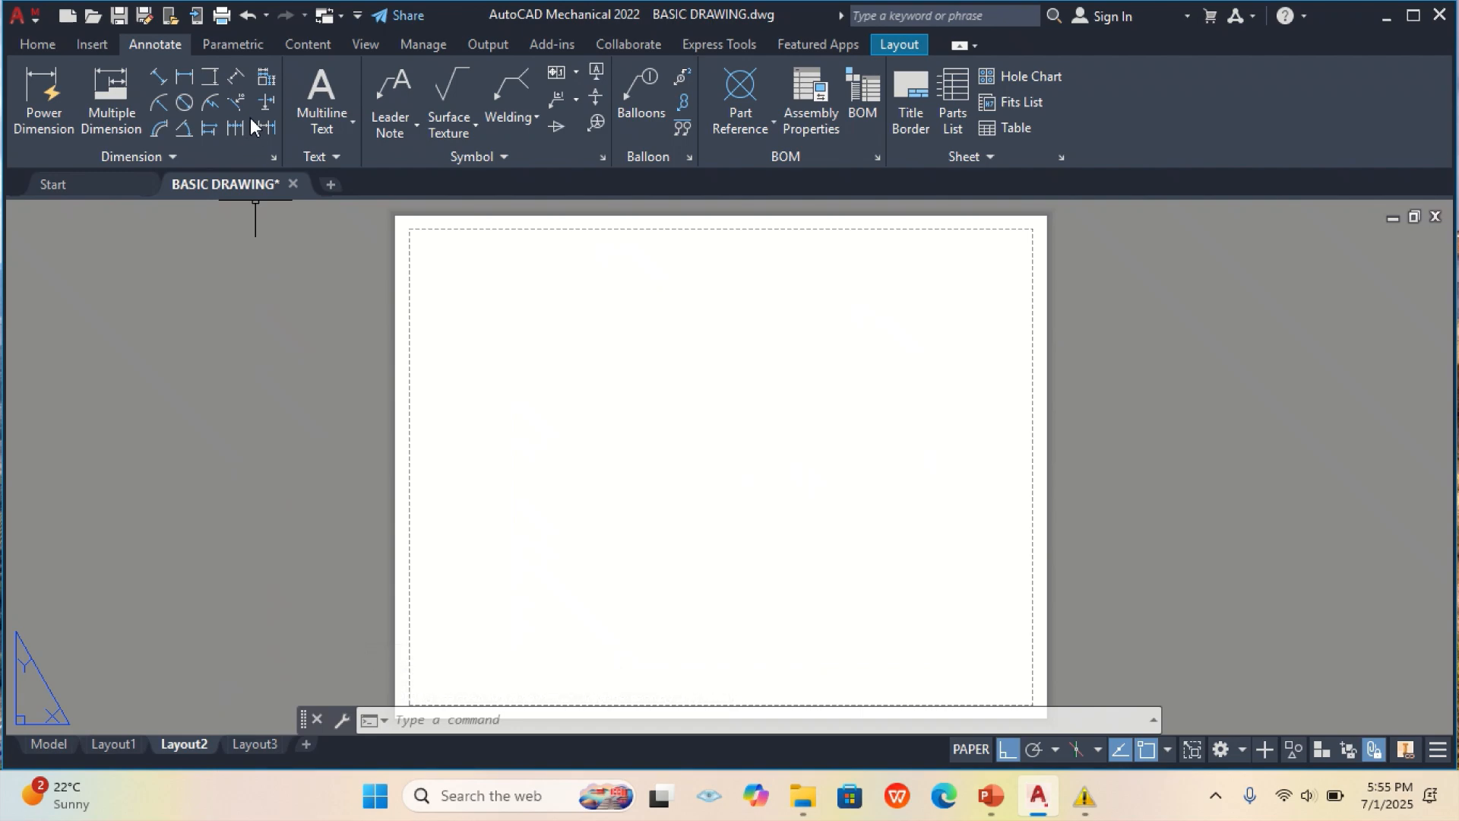
- Open the Layer Properties Manager with the LAYER command
click(38, 44)
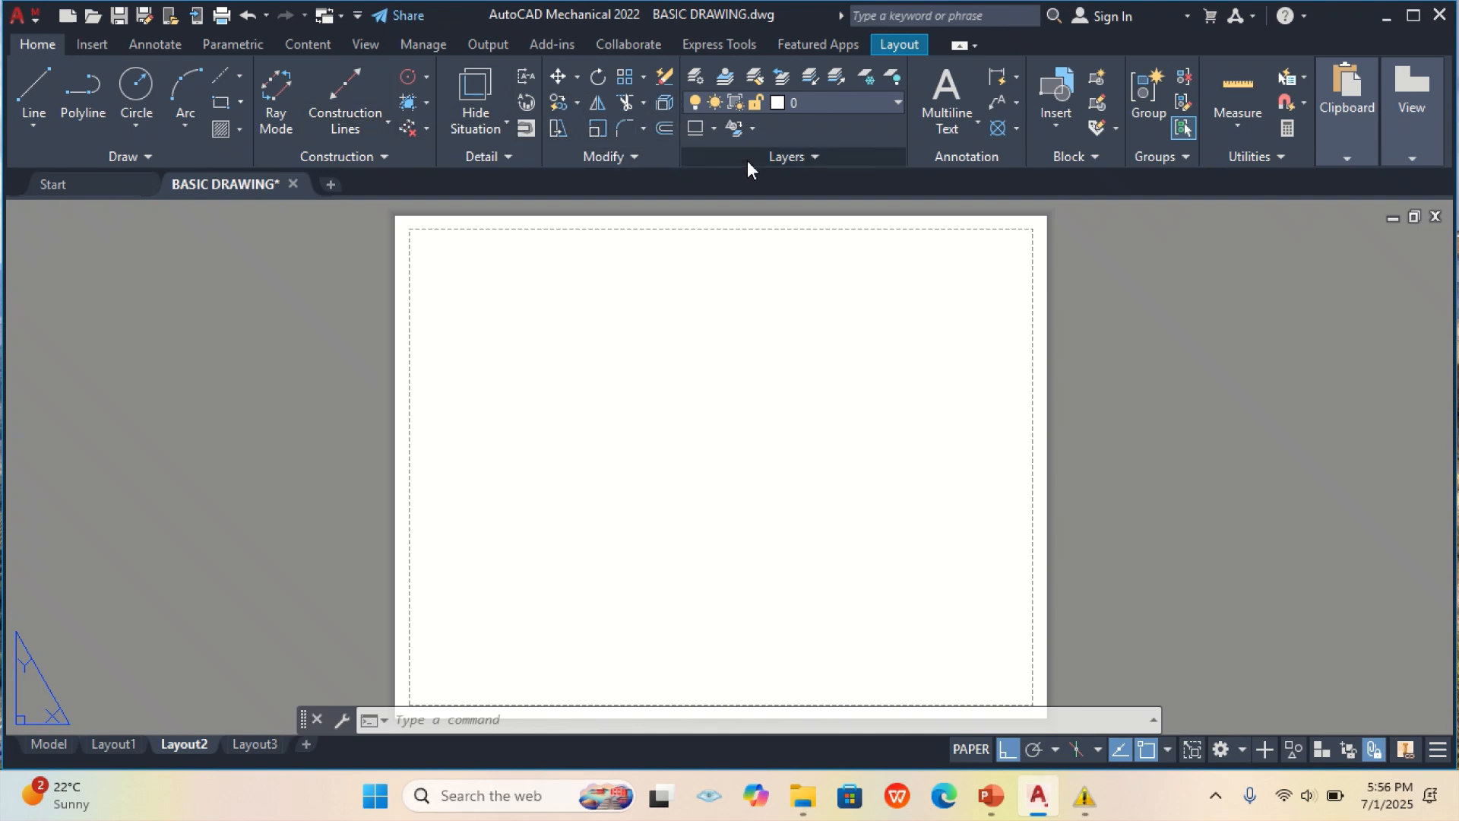
click(804, 155)
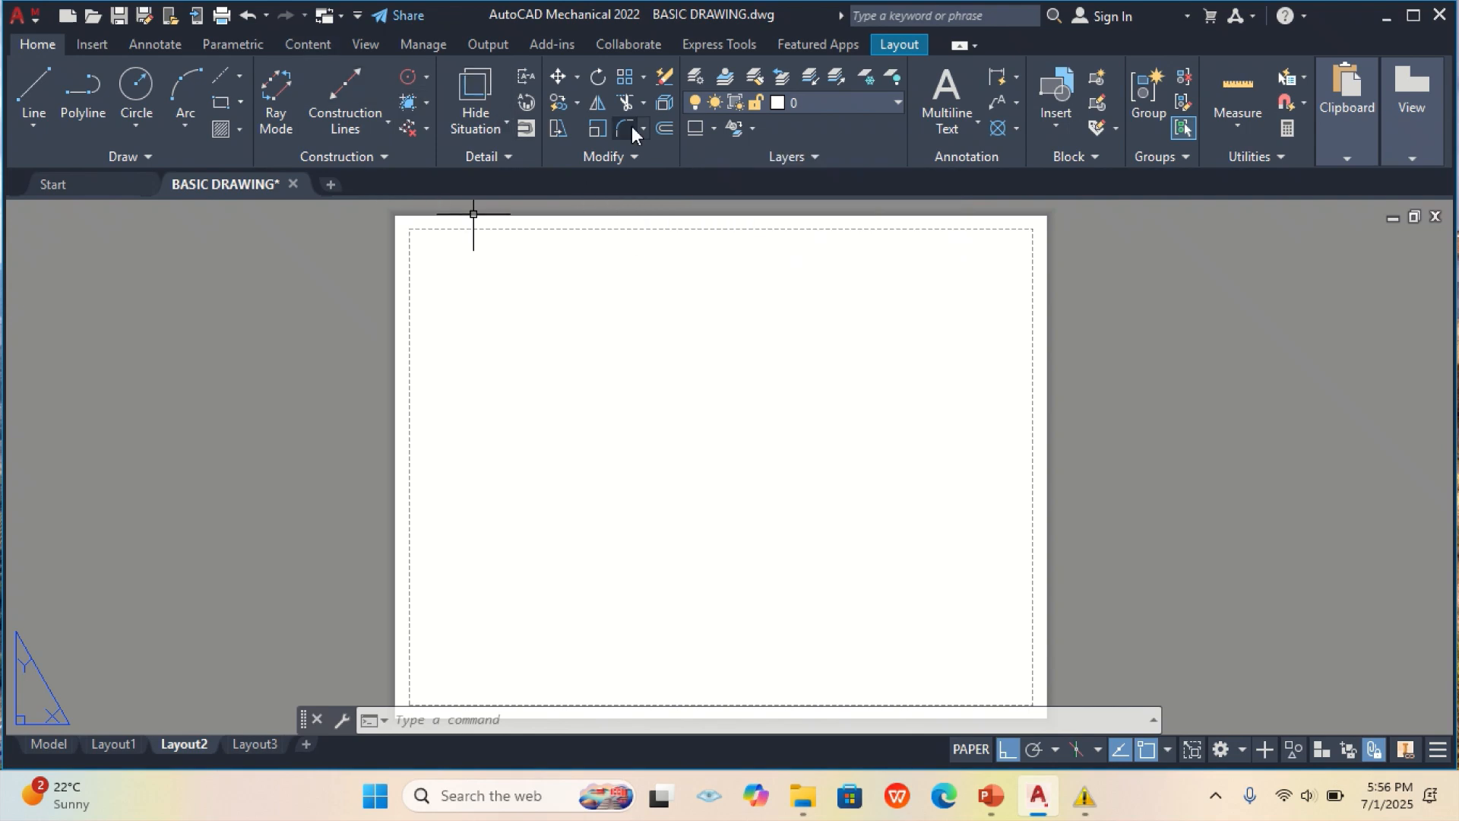
click(817, 157)
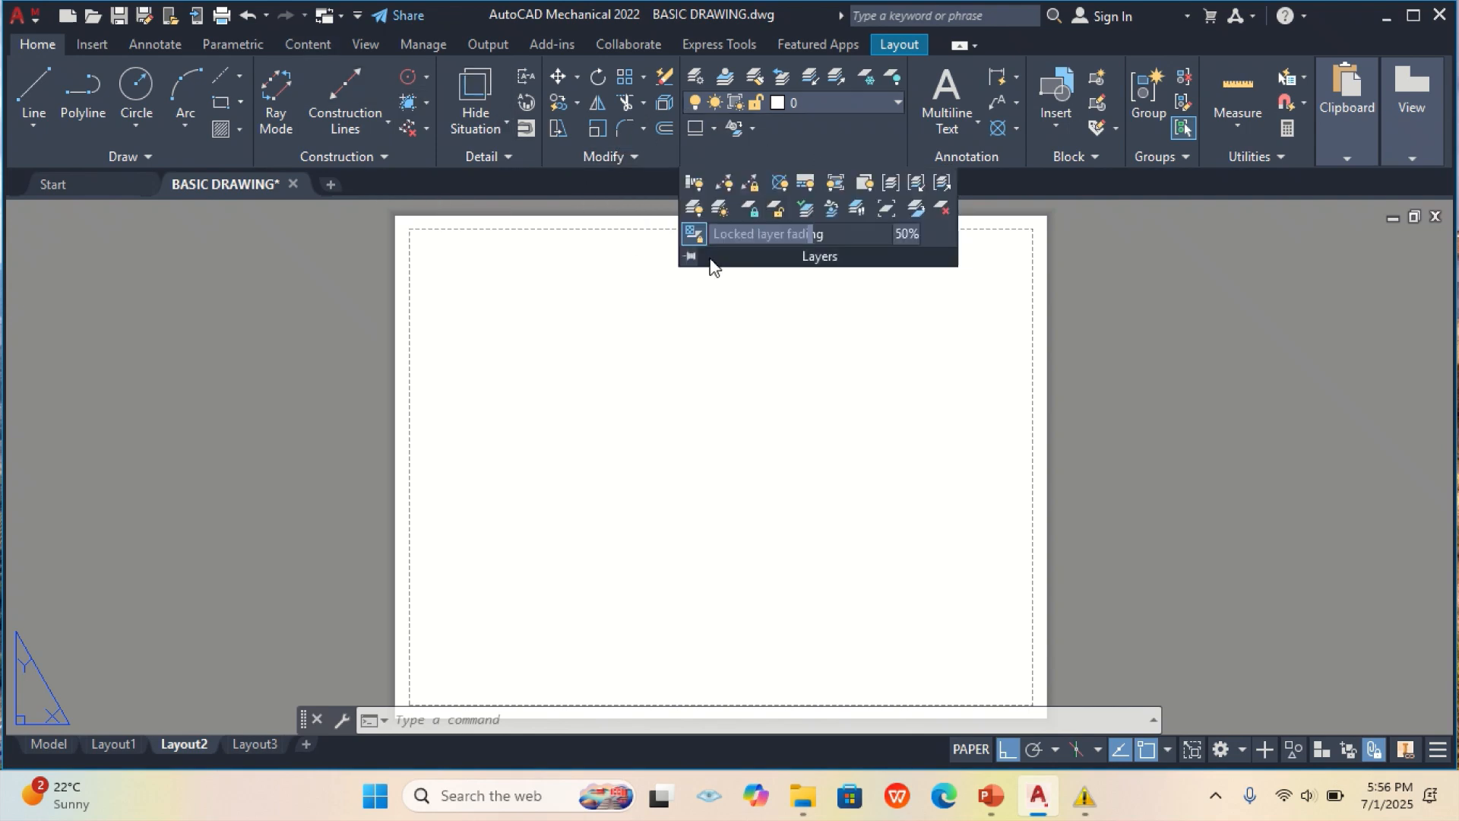
click(422, 722)
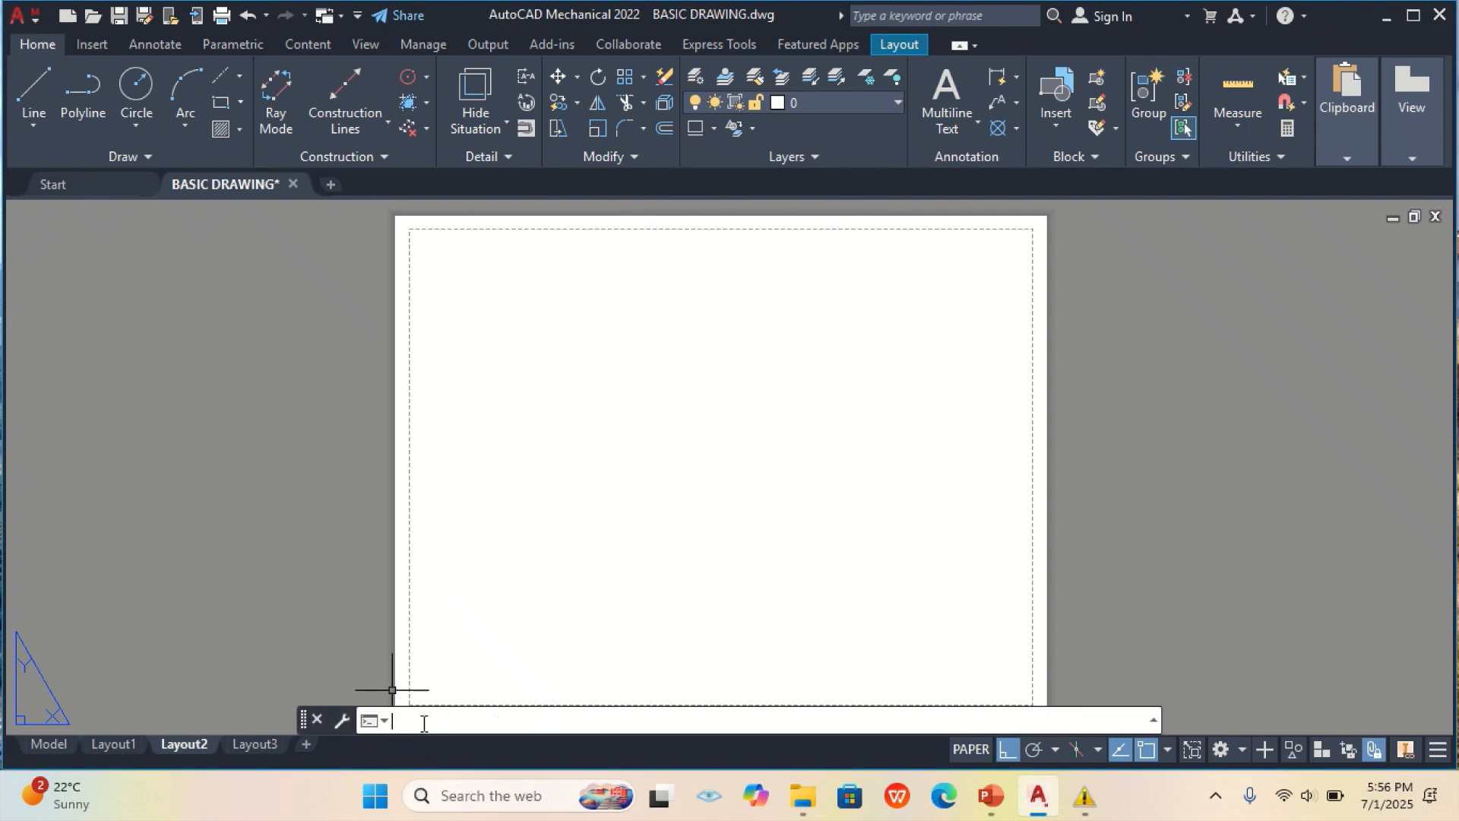
text(L)
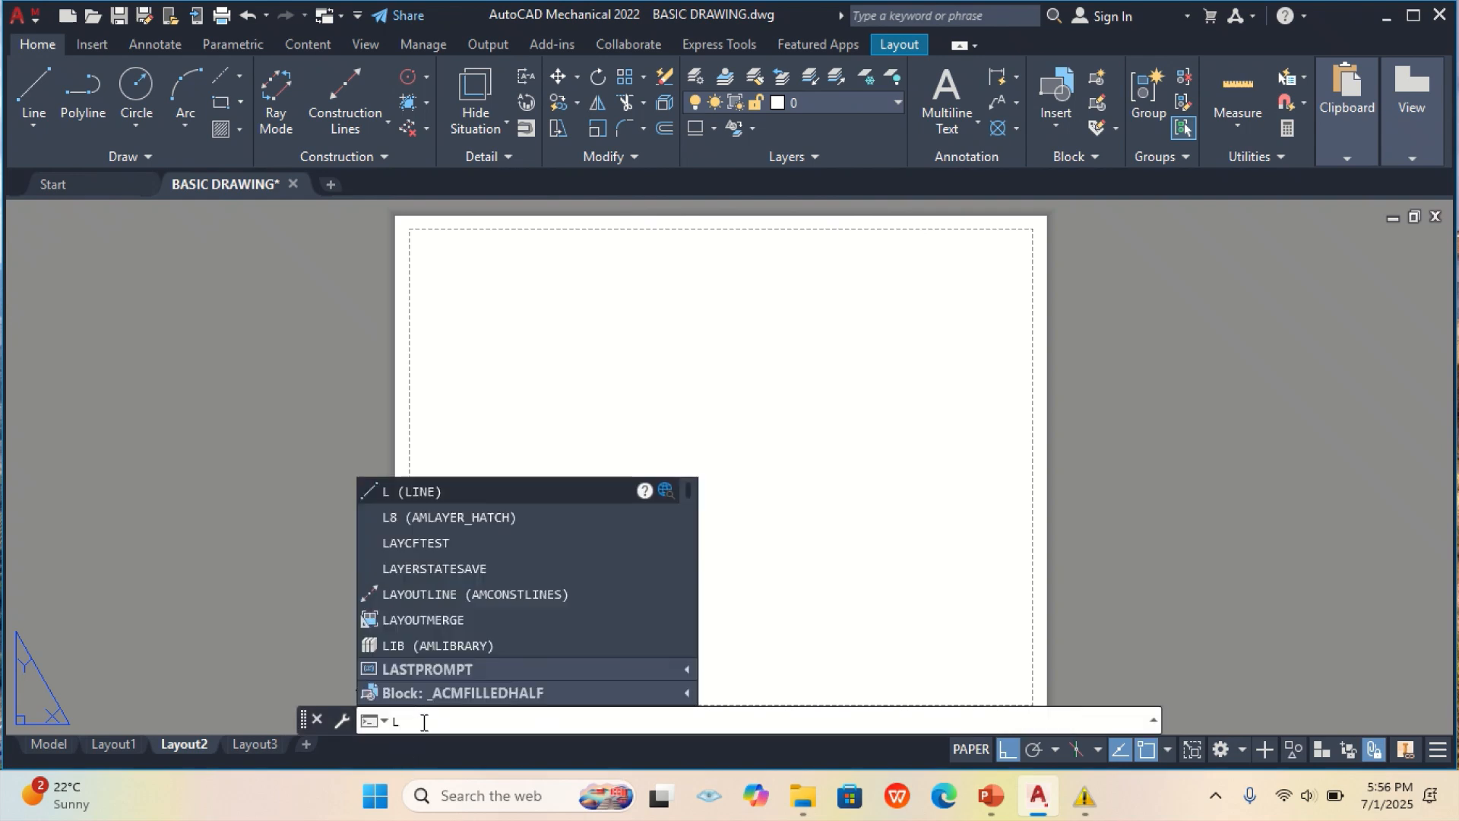
text(AYER)
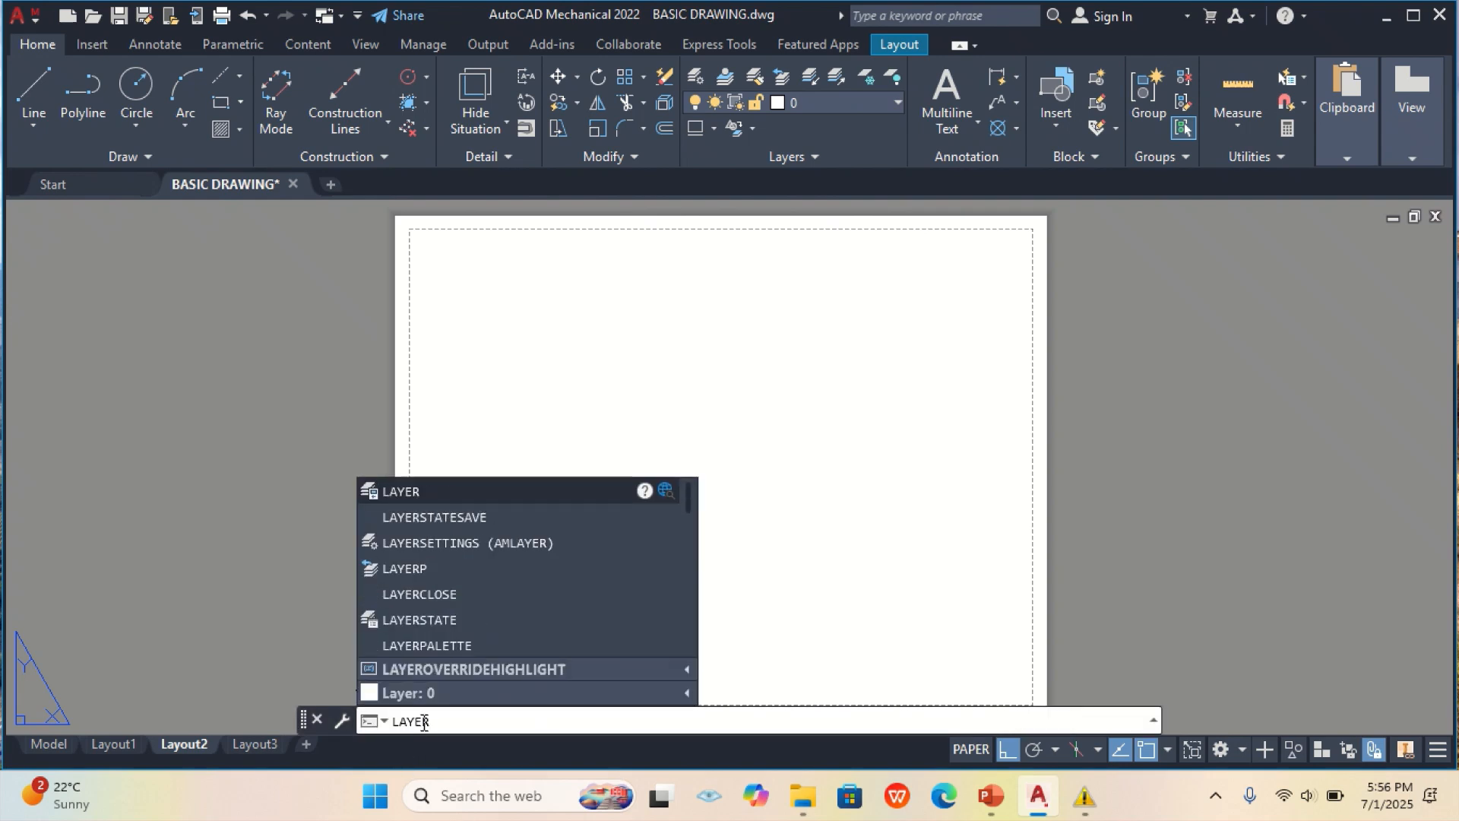
click(436, 494)
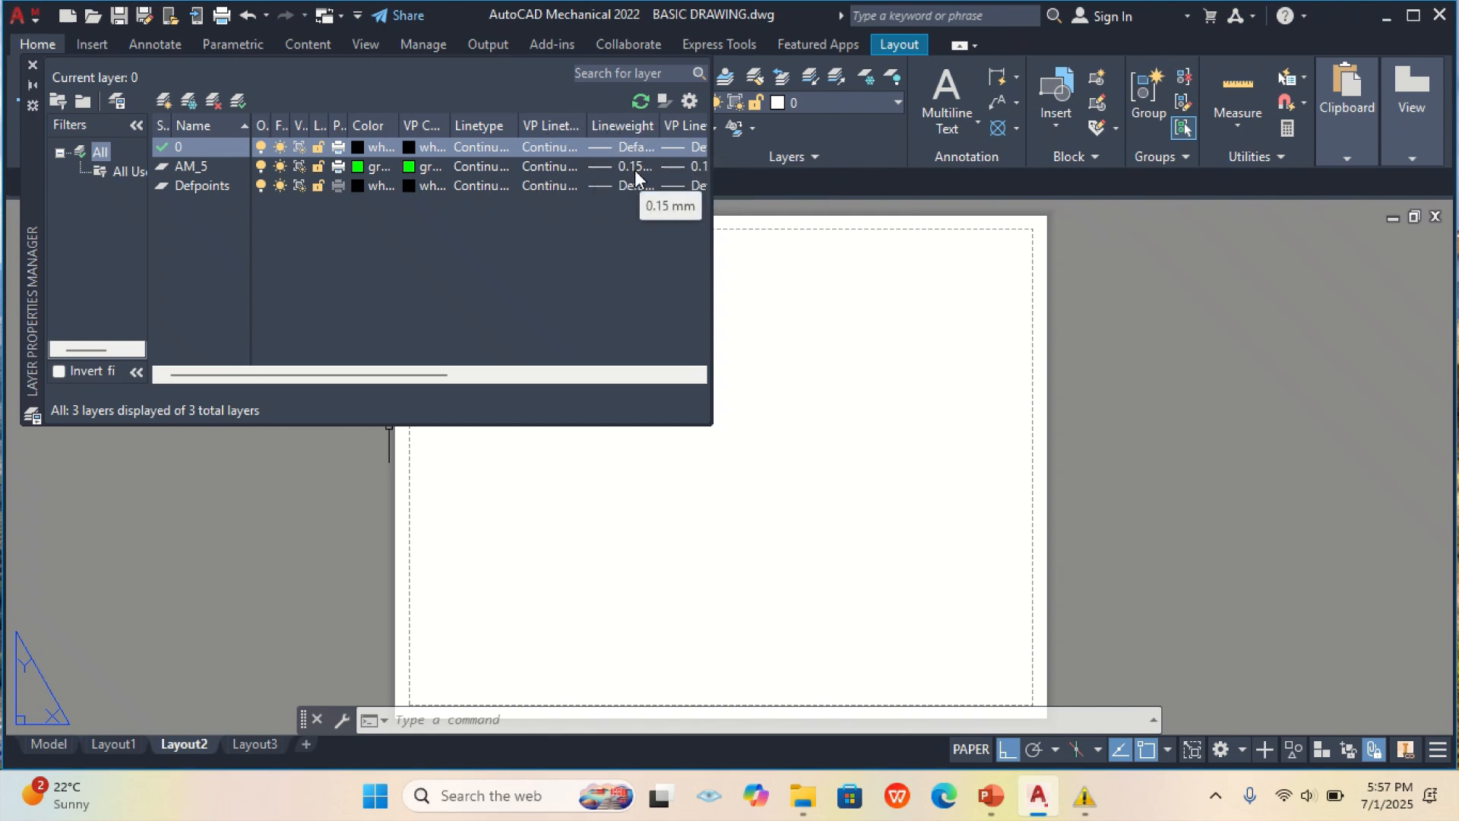
- Sort the layers by lineweight and review the lineweight choices for layer 0, accepting Default
click(628, 128)
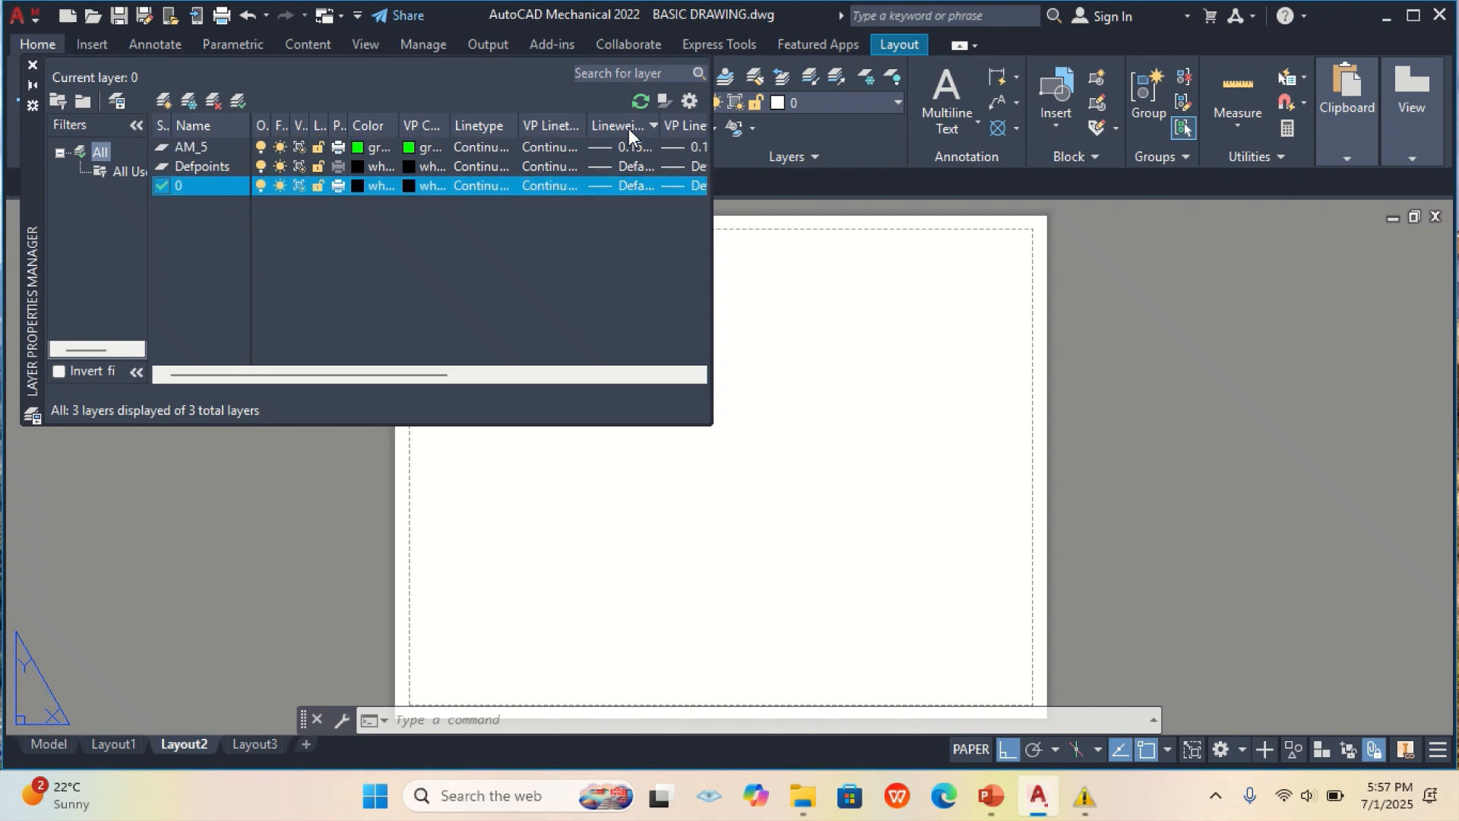
click(629, 187)
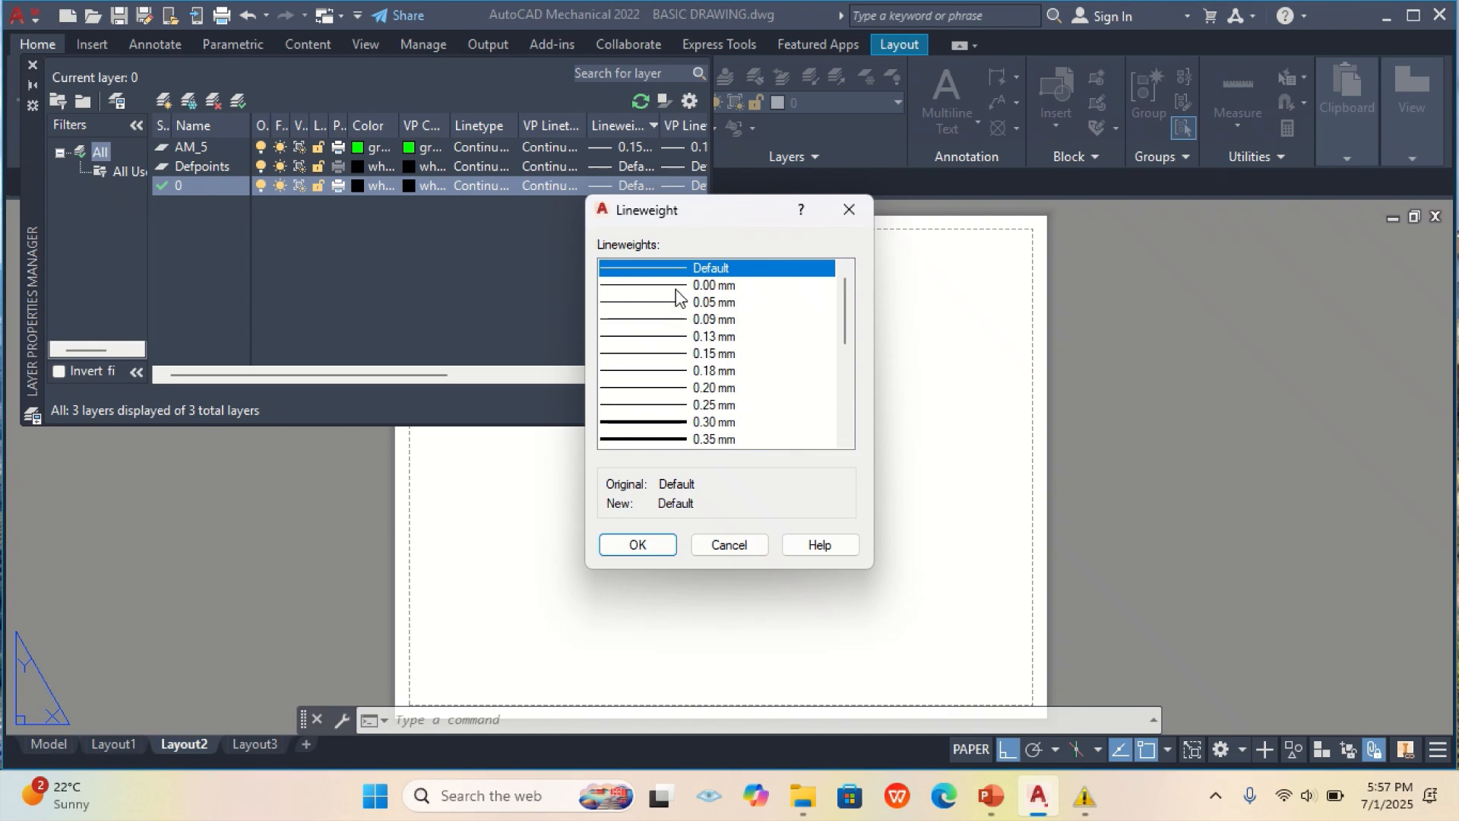
click(649, 546)
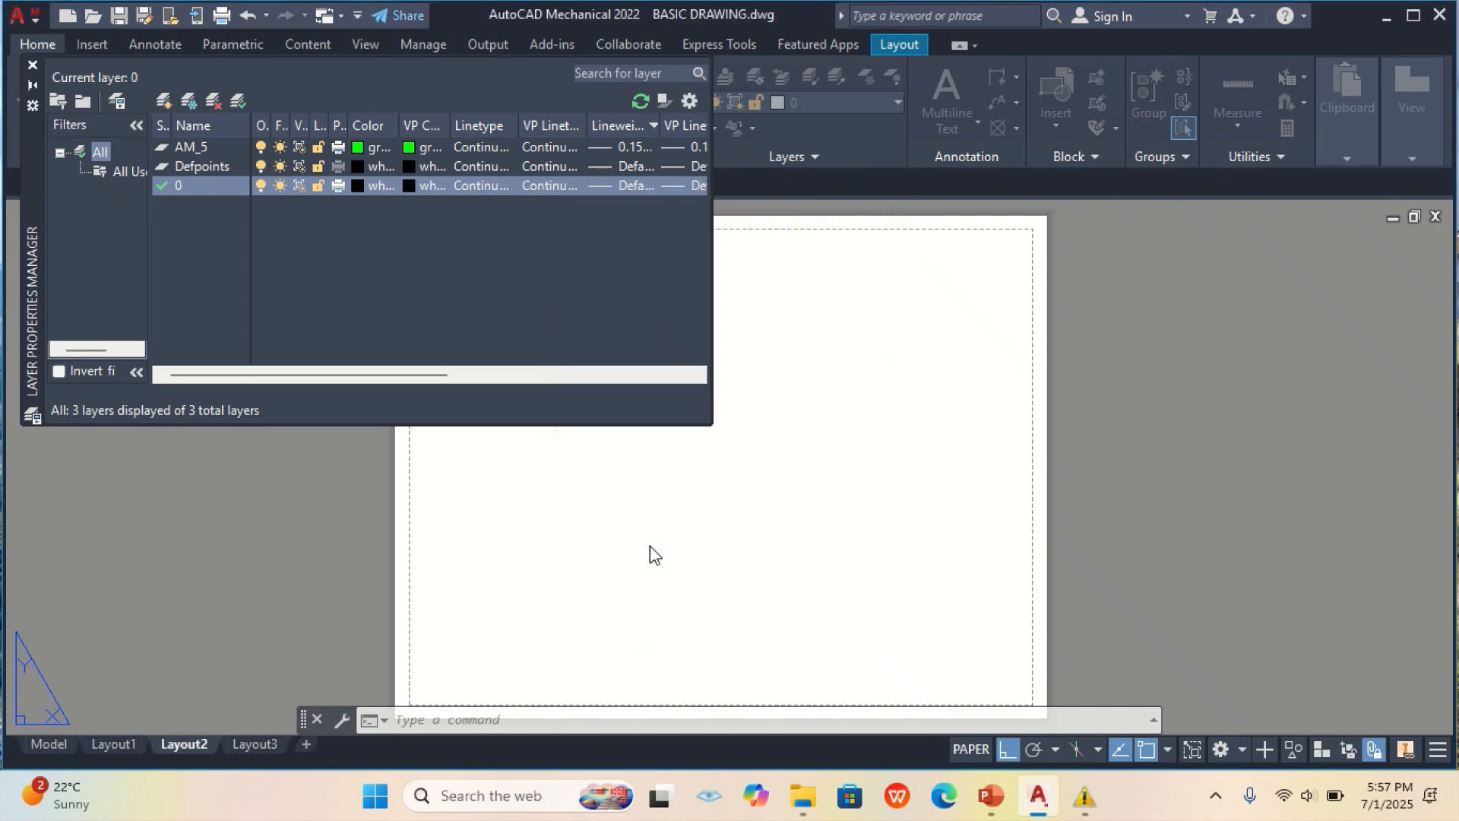
- Sort the layers by linetype and review the loaded linetypes for the Defpoints layer without choosing a different one
click(482, 126)
click(482, 126)
click(482, 146)
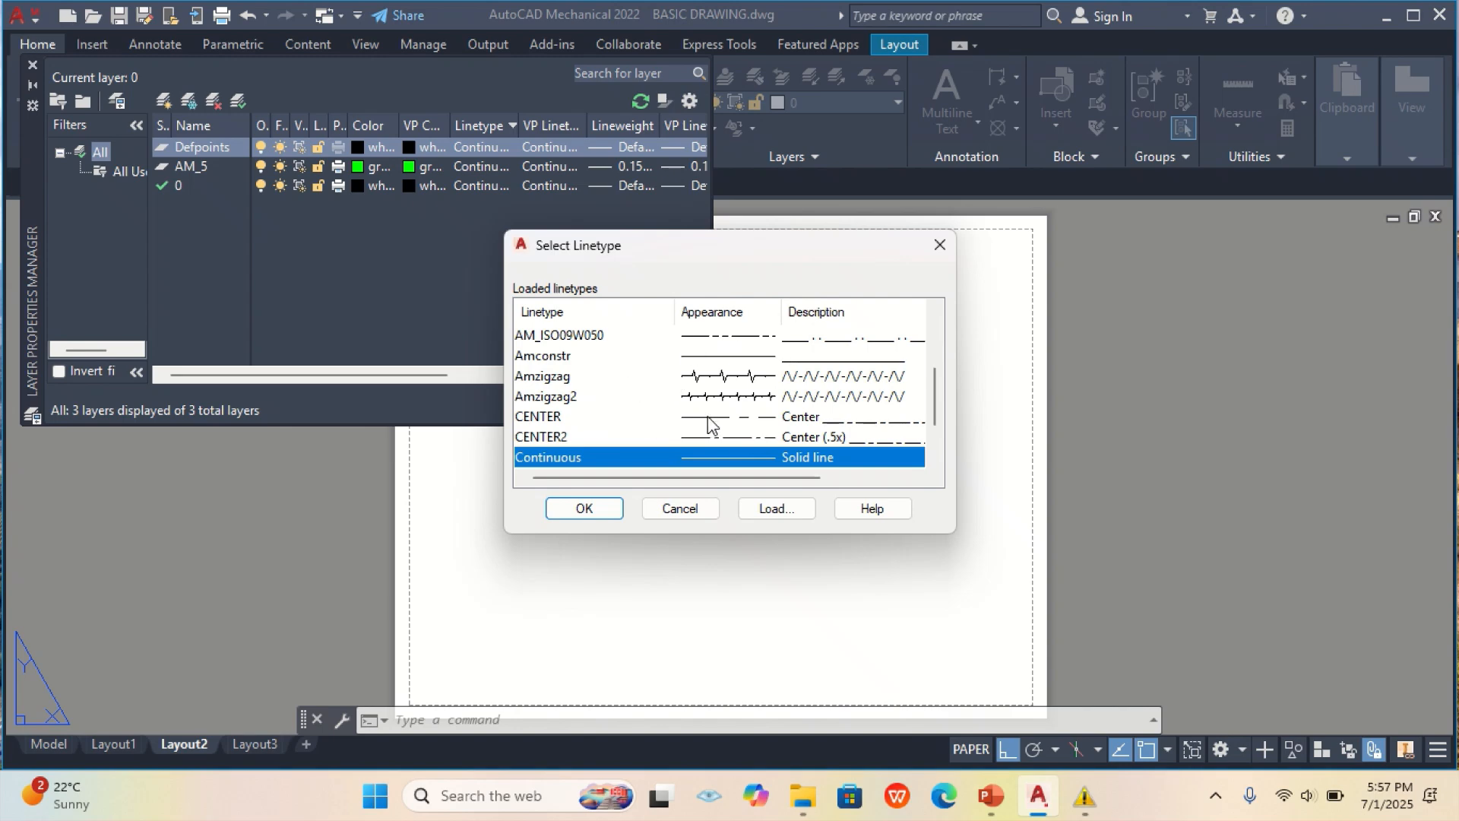
scroll(707, 425, down, 1)
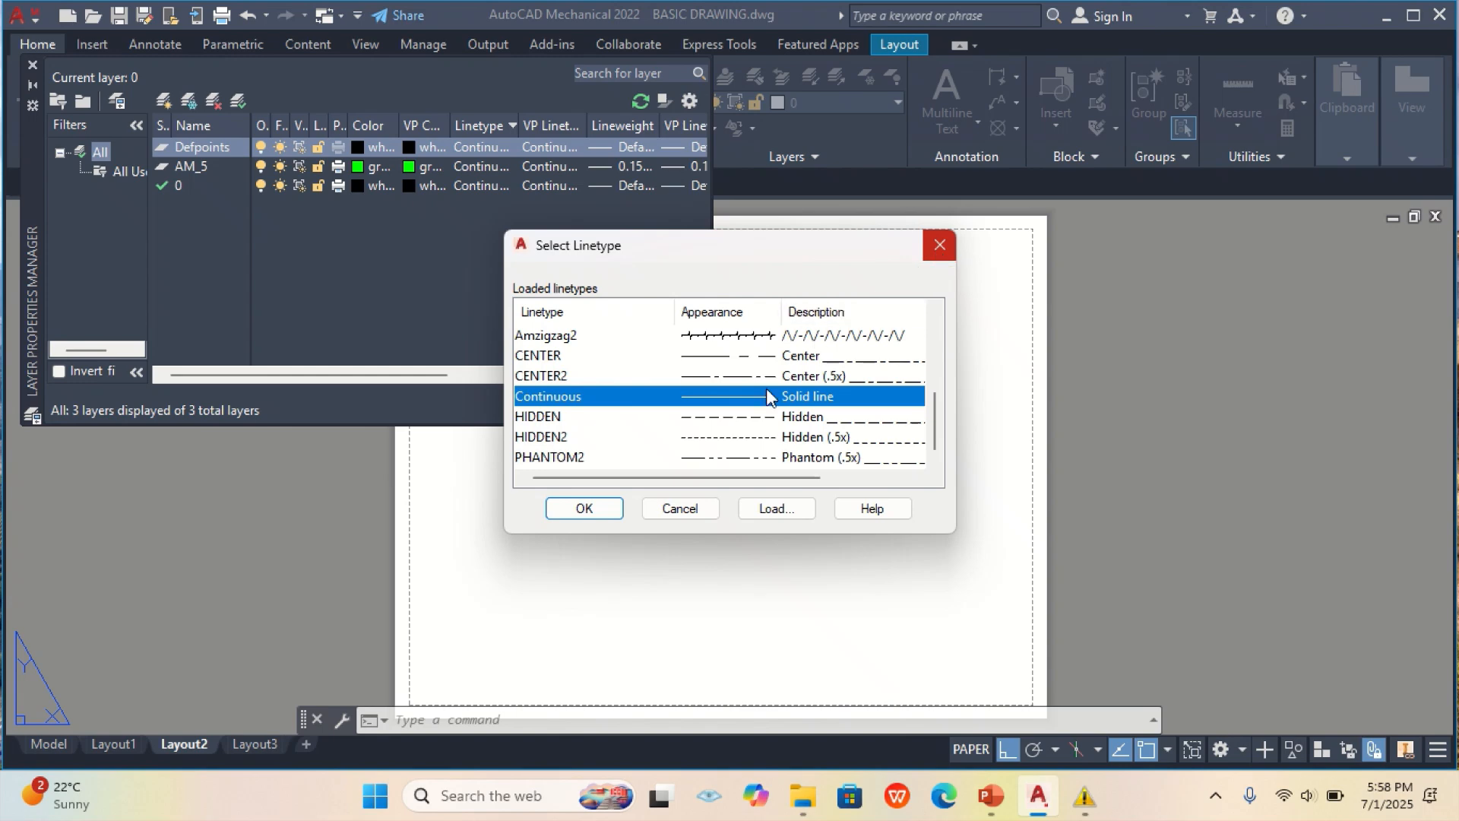
click(682, 510)
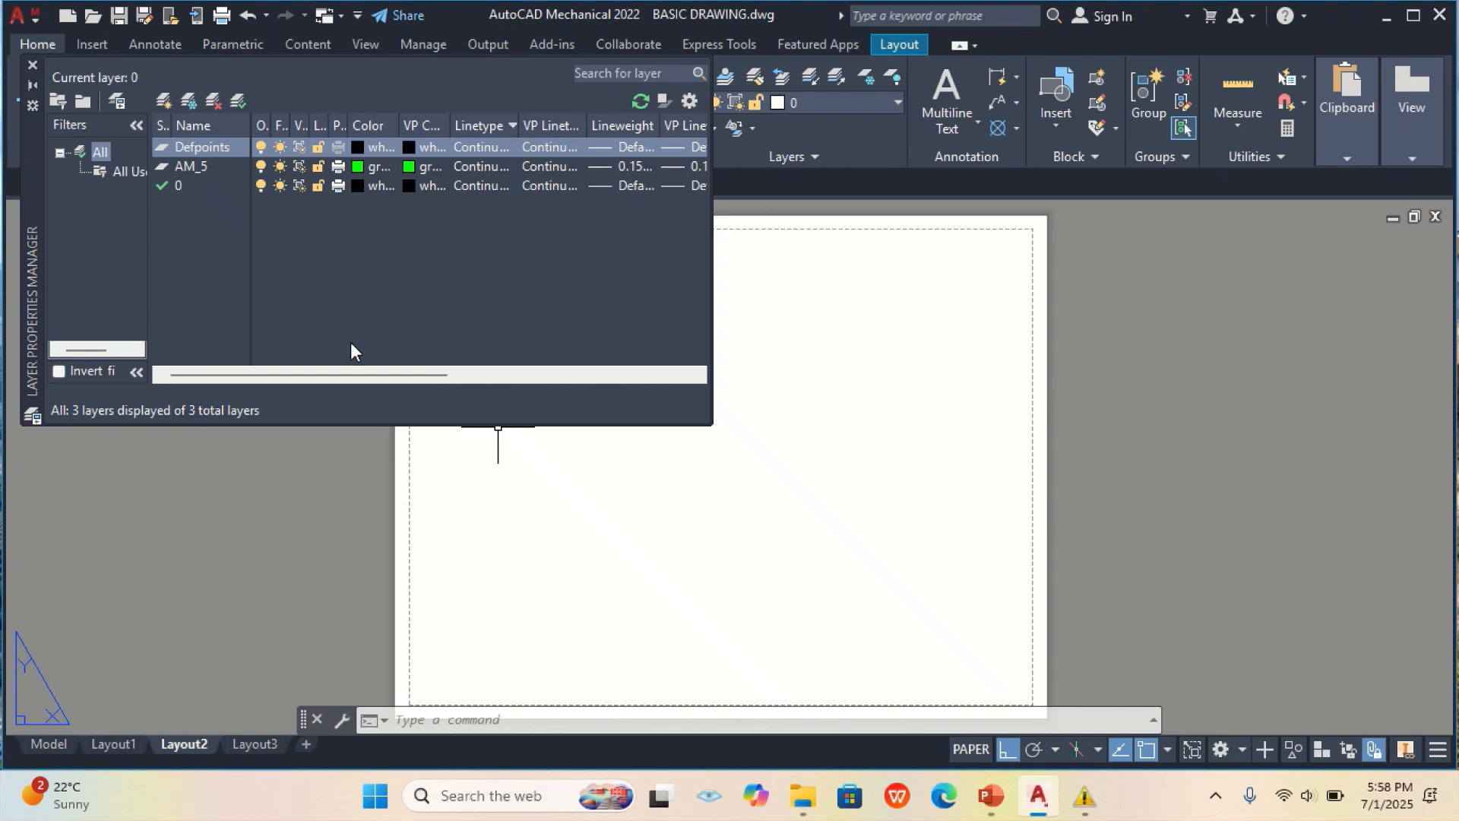
- Create a new layer named VISIBLE with the color red and check its linetype choices
click(164, 100)
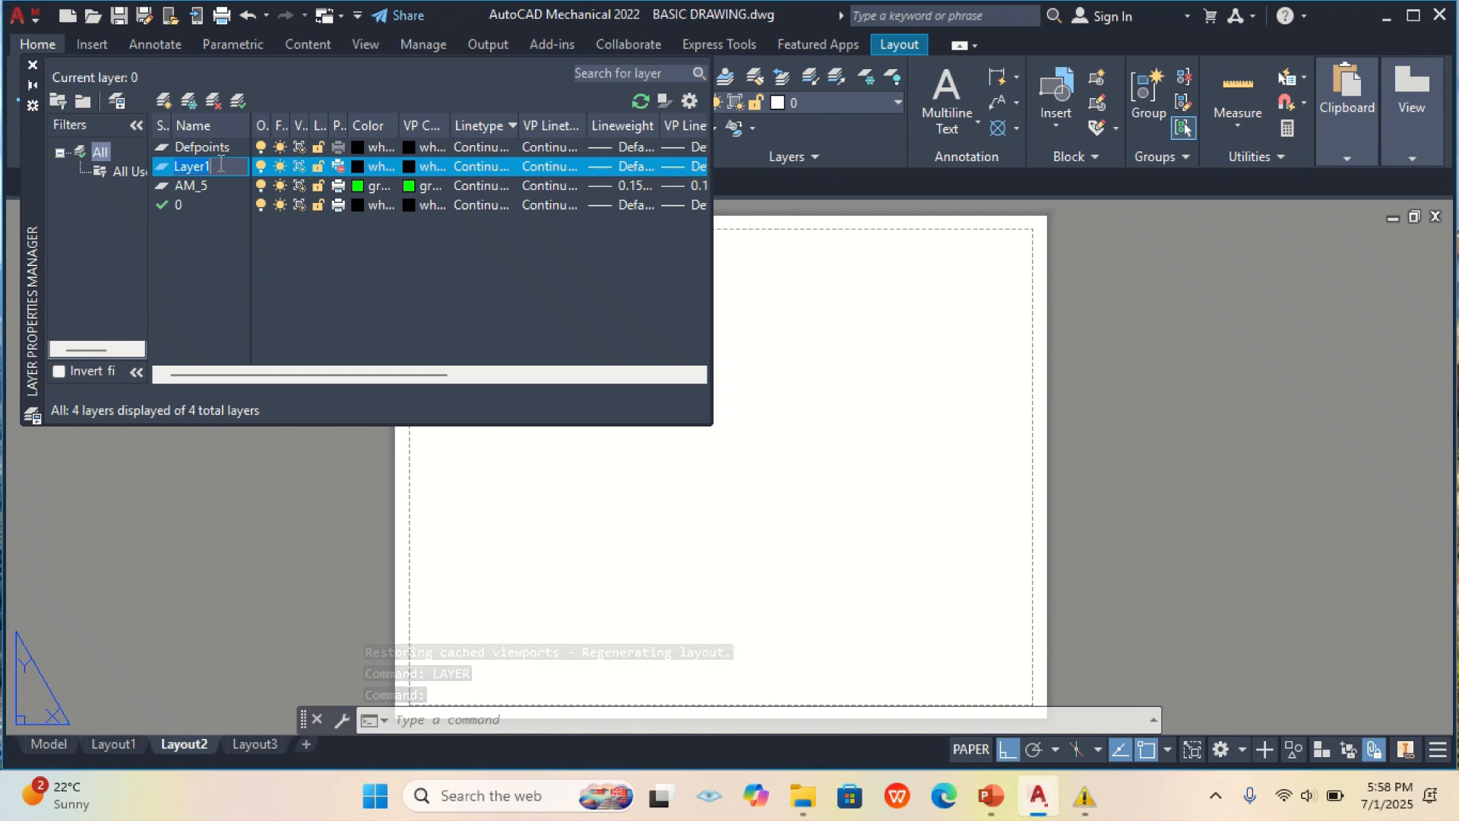
key(BackSpace)
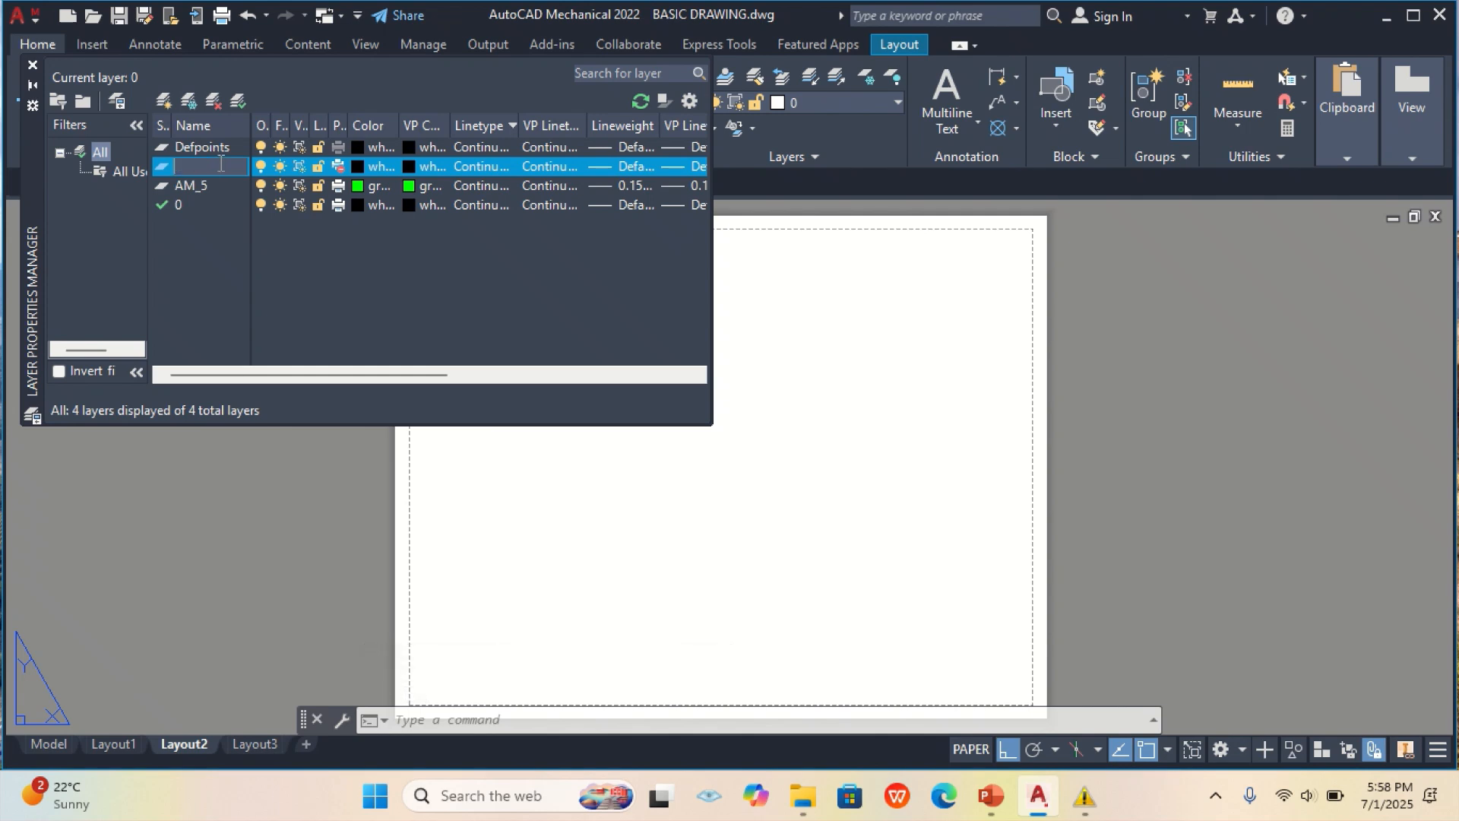
text(VISIBLE)
click(375, 167)
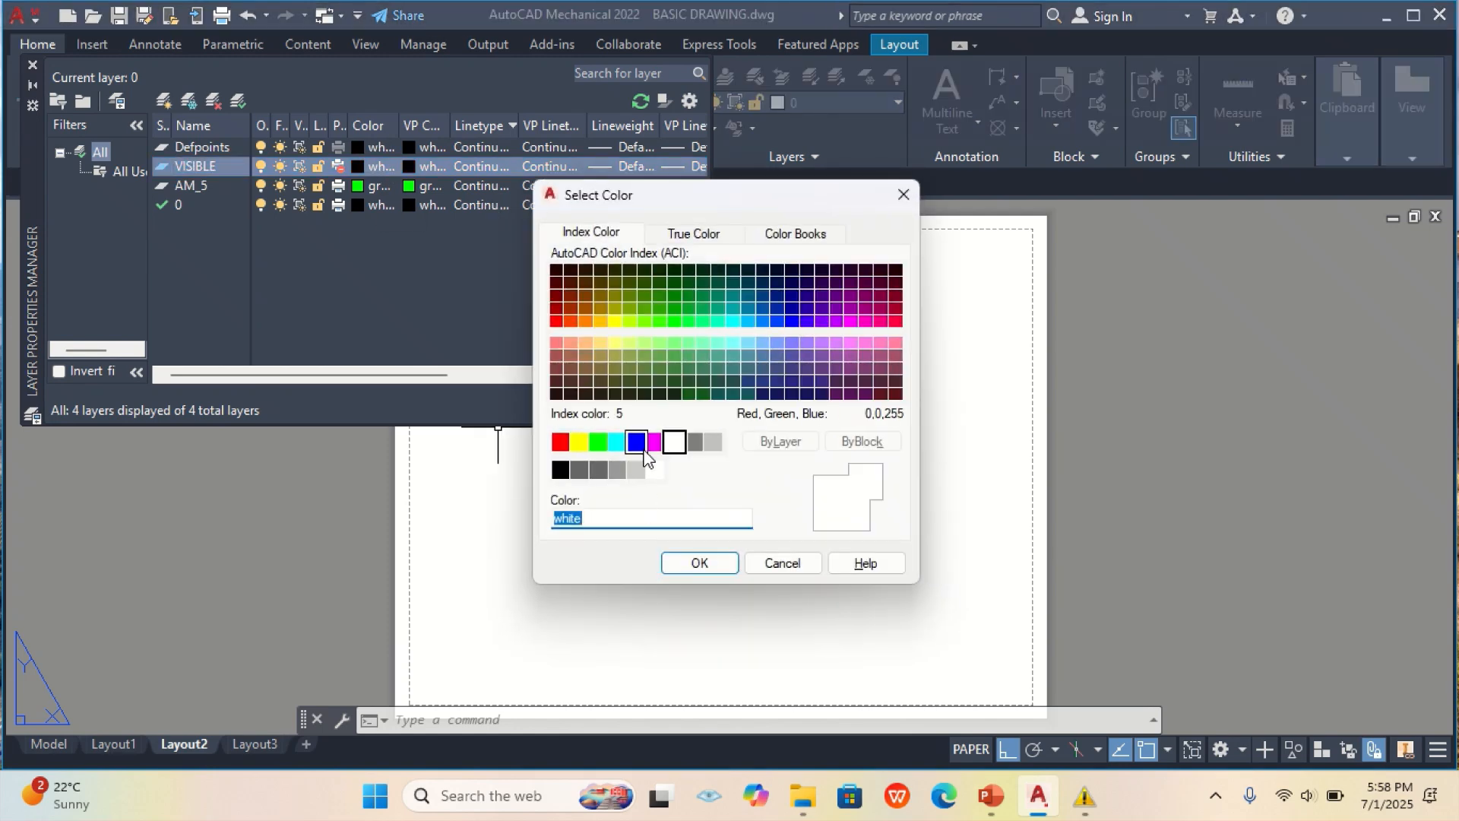
click(560, 441)
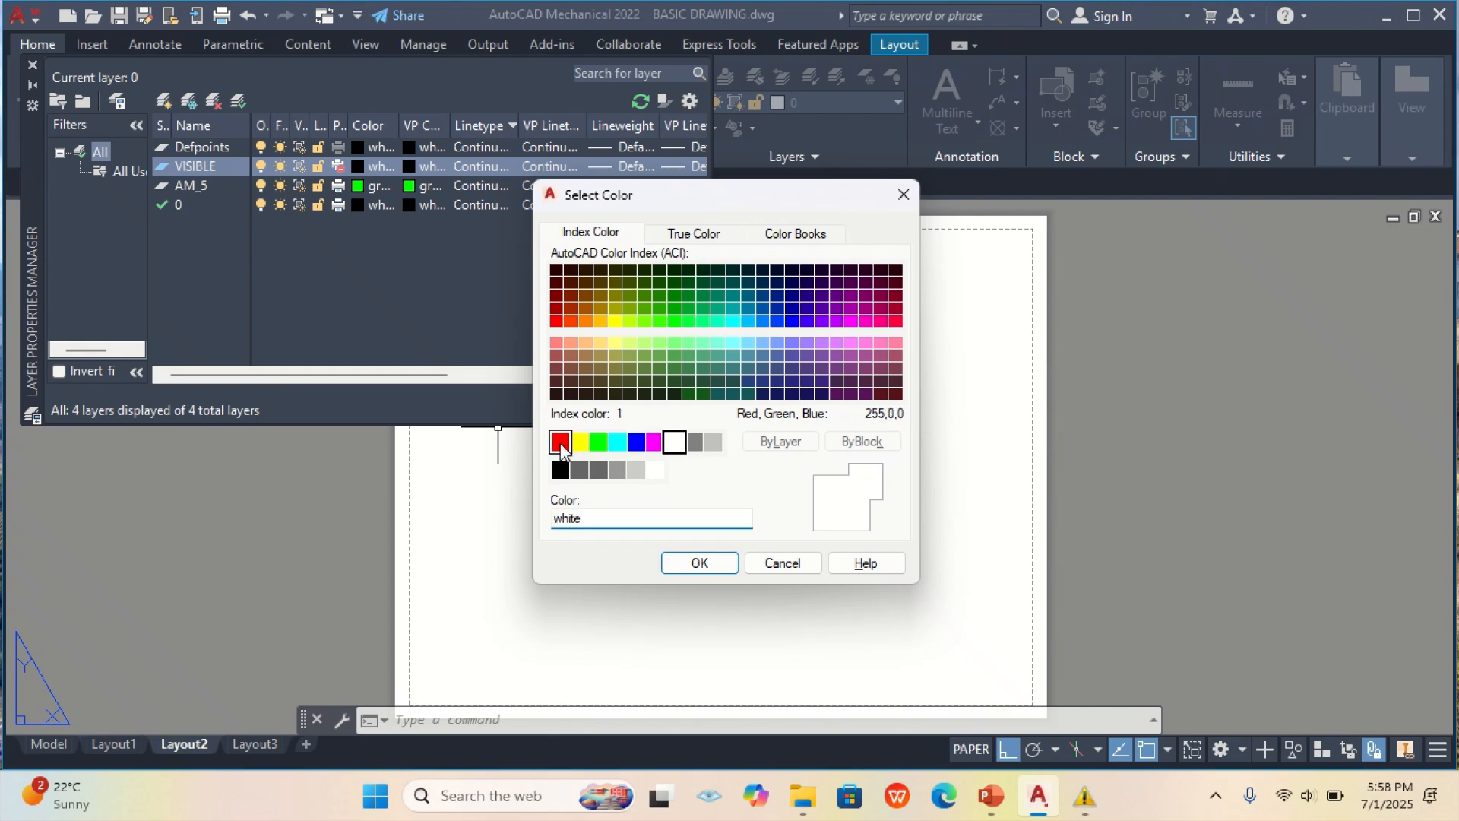
click(700, 563)
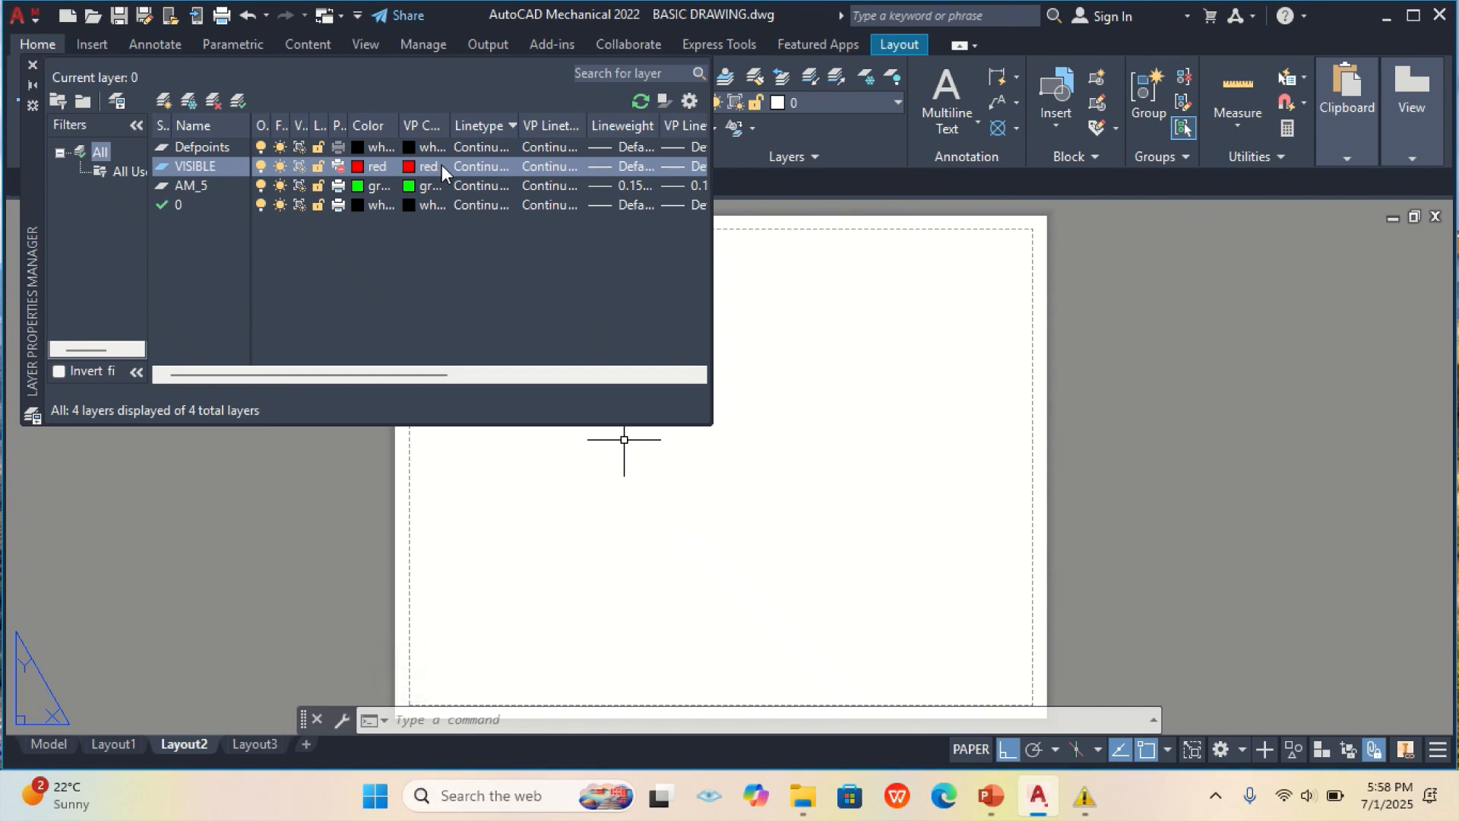
click(464, 167)
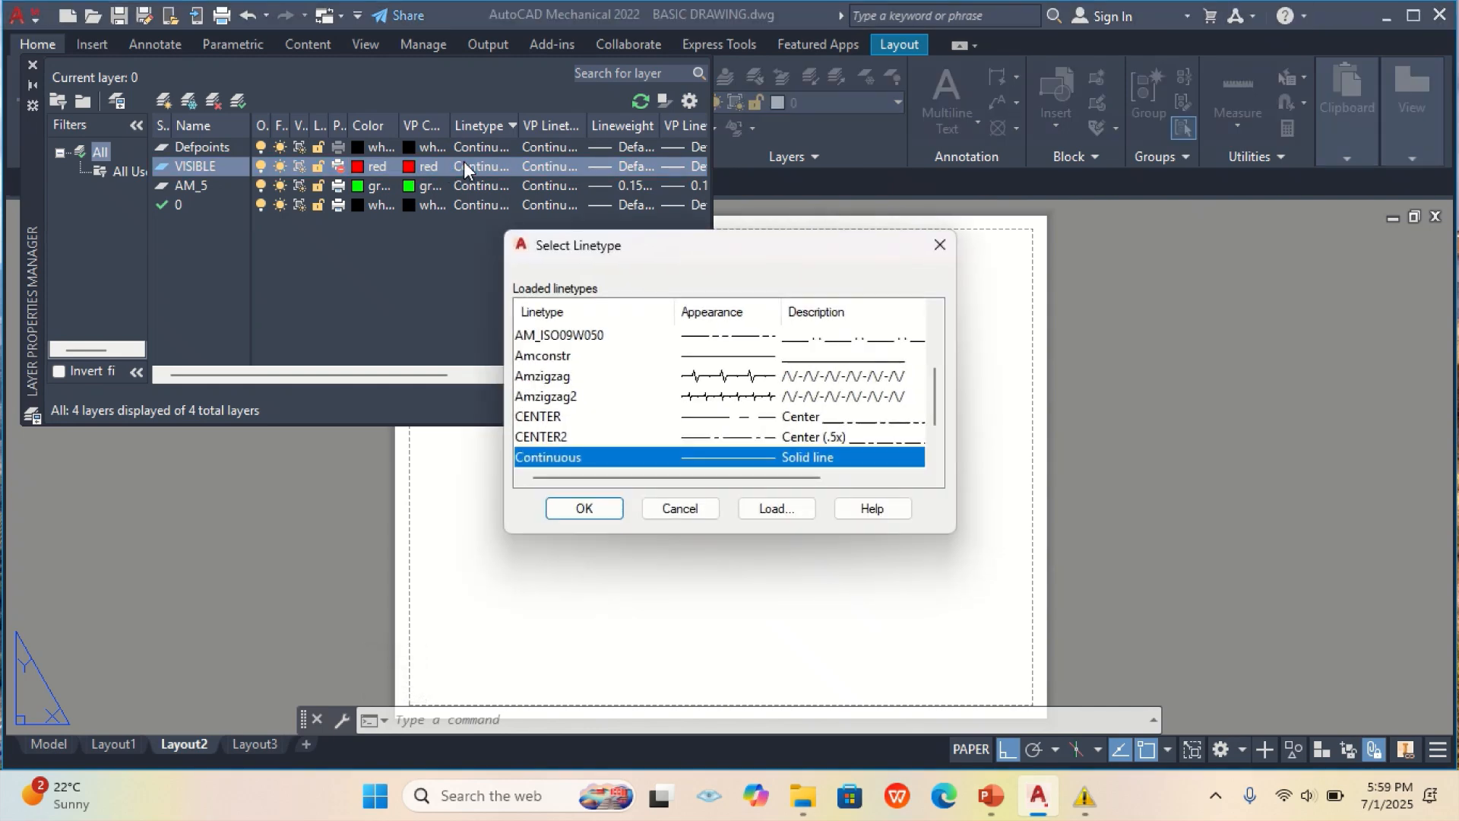
click(680, 508)
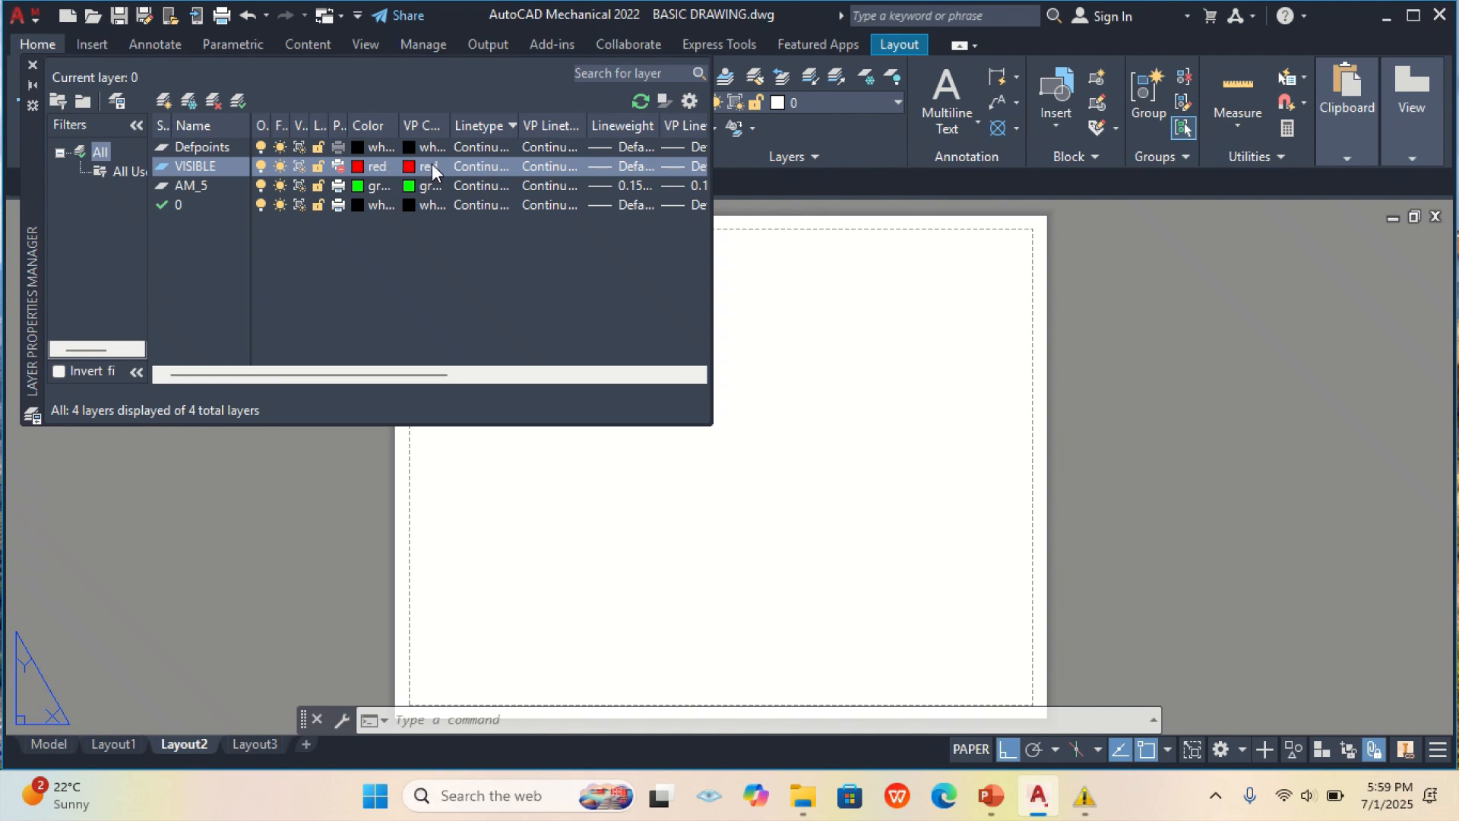
- Try locking and unlocking the VISIBLE layer, as well as freezing and thawing it
click(318, 169)
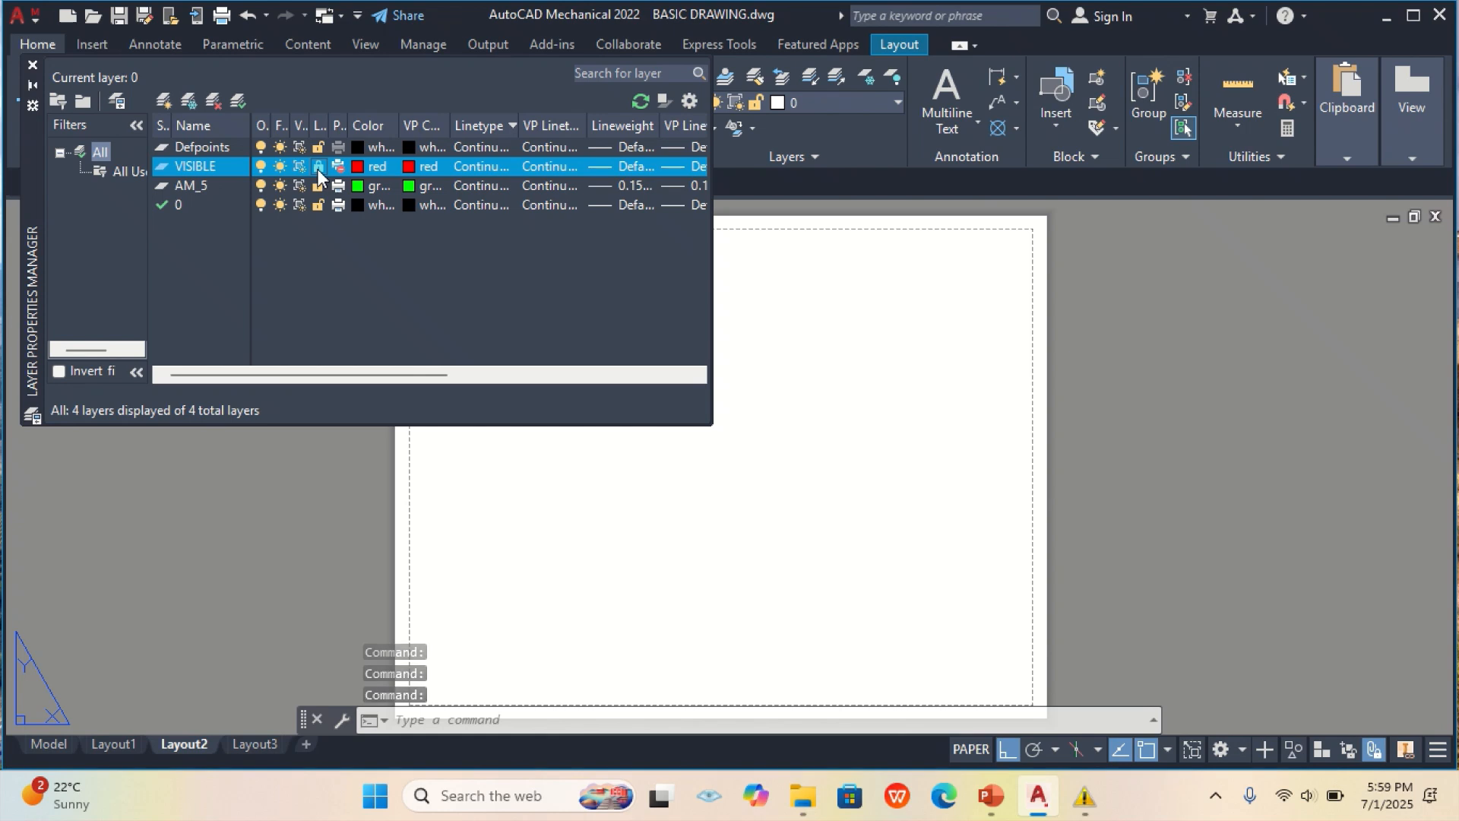
click(318, 169)
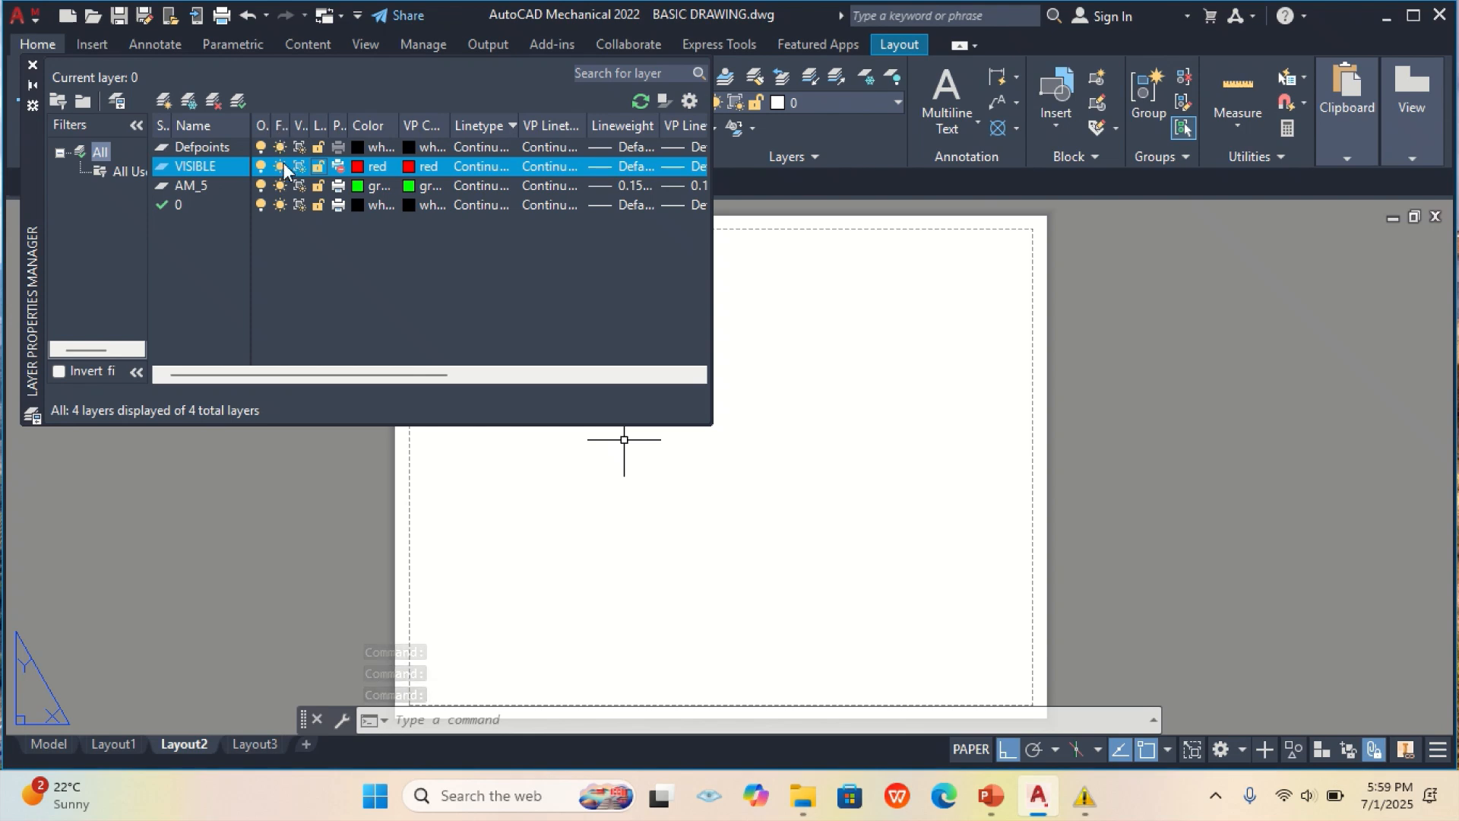
click(284, 164)
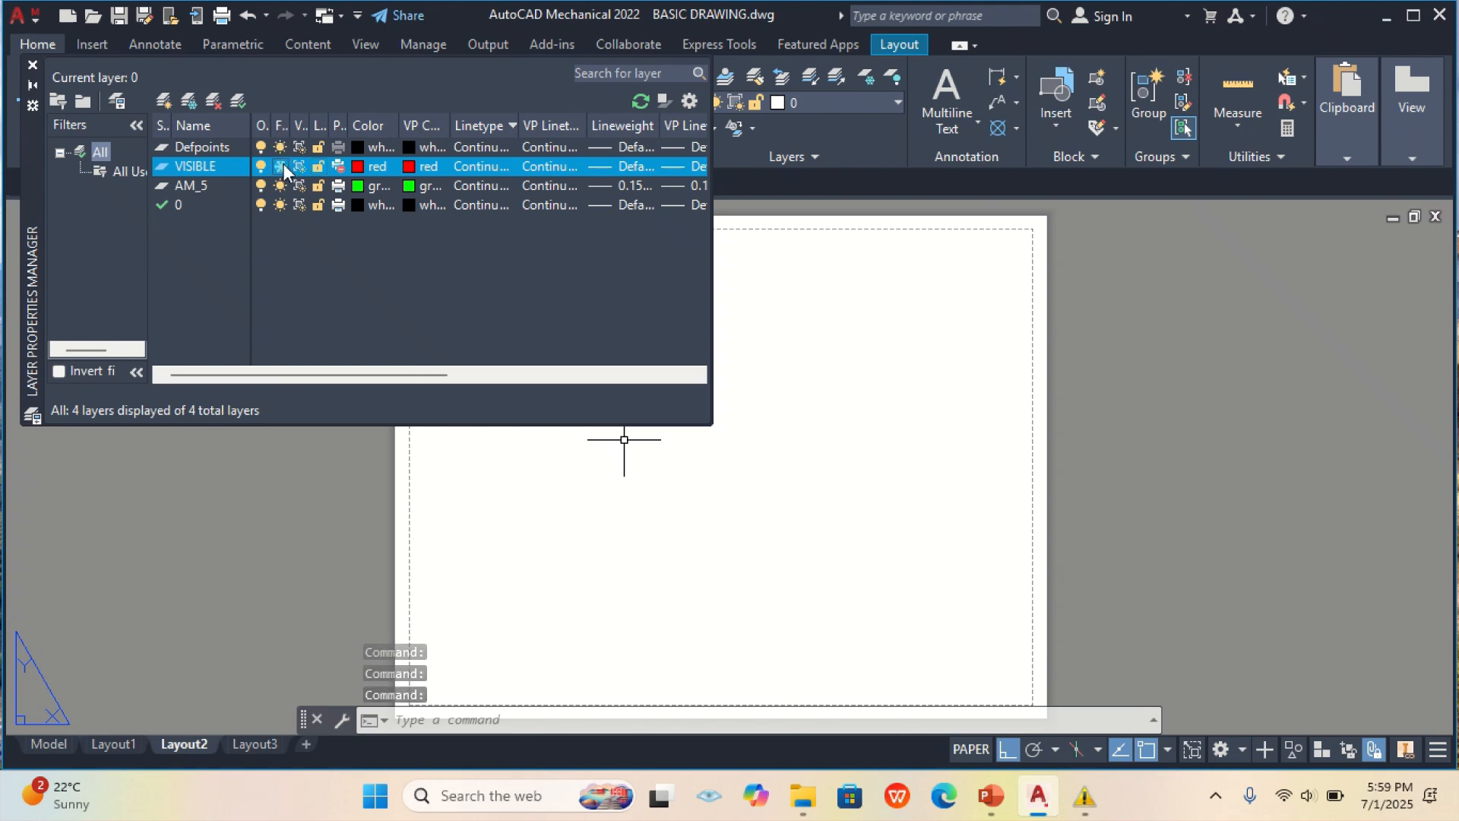
click(284, 165)
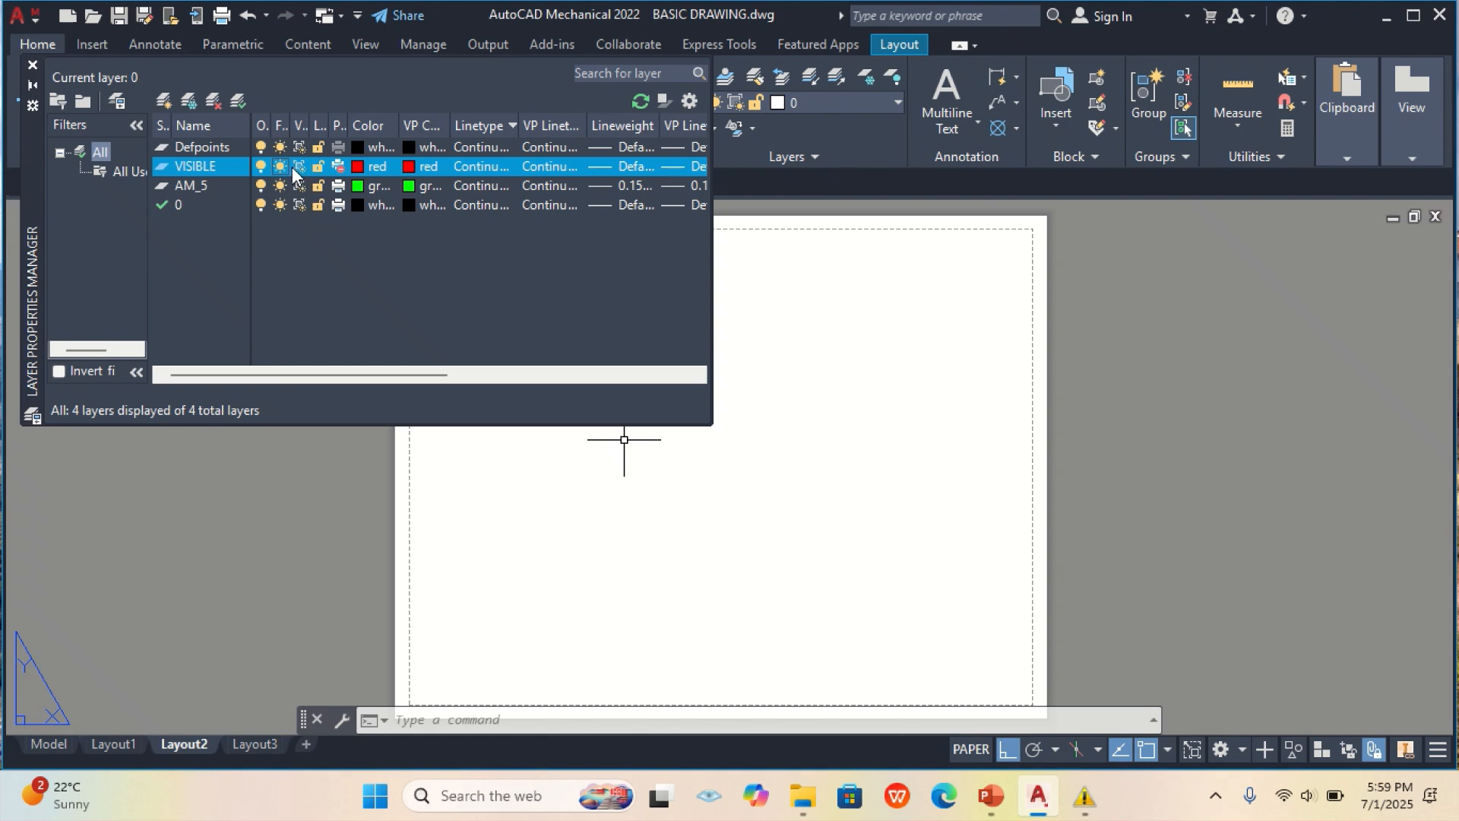
- Make VISIBLE the current layer and close the Layer Properties Manager
click(223, 163)
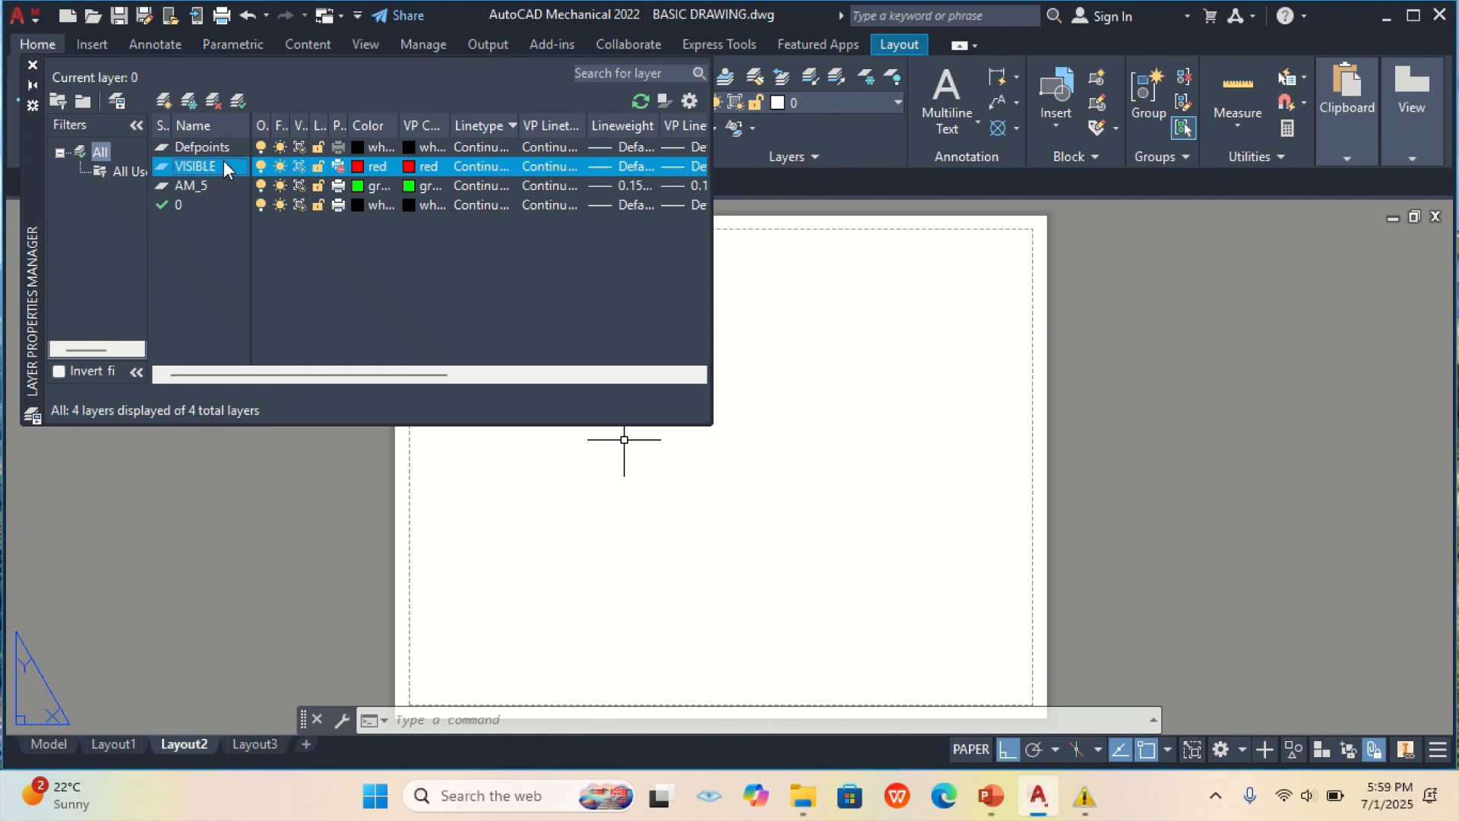
click(243, 105)
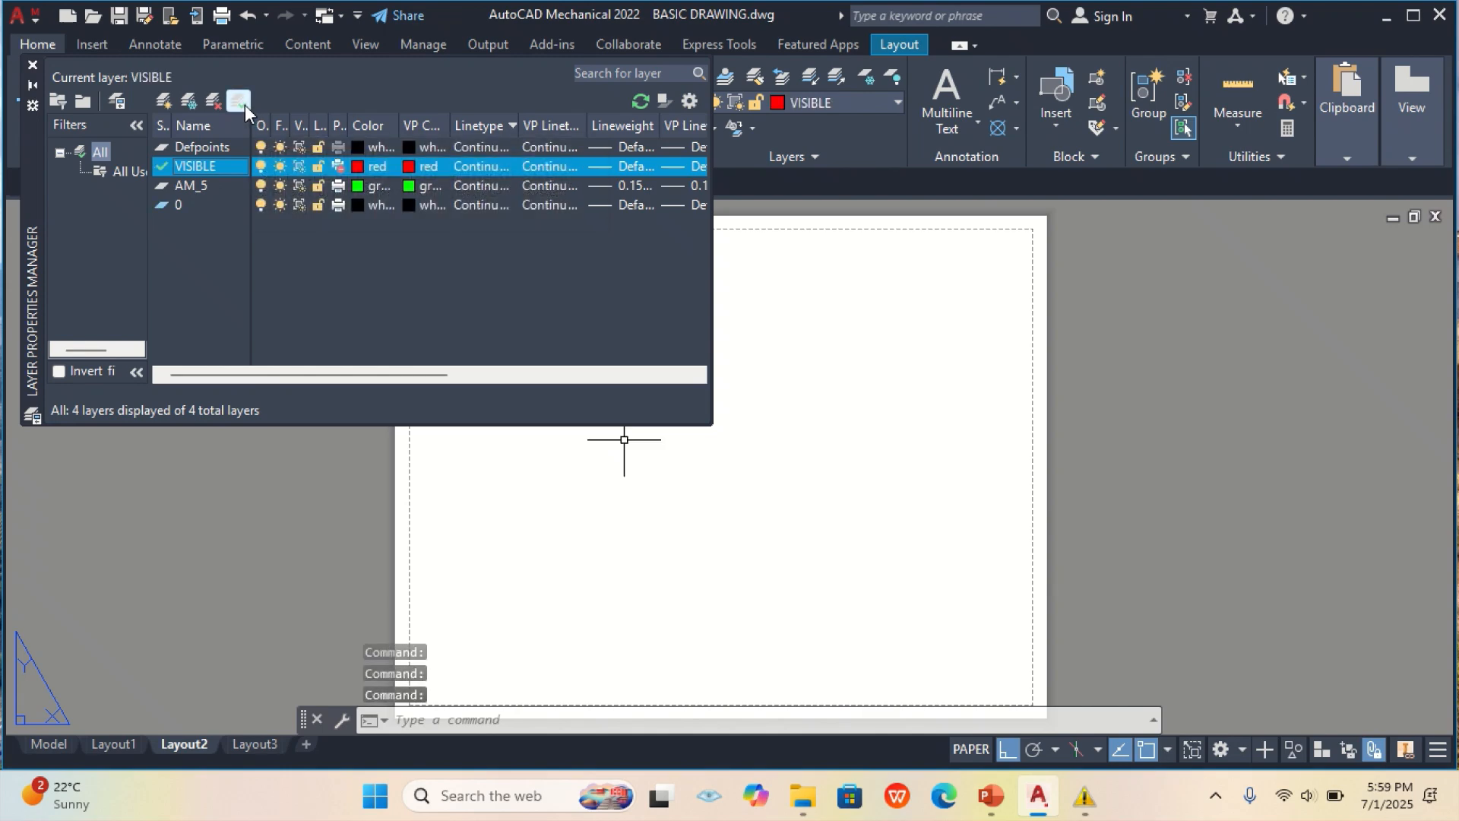
click(748, 340)
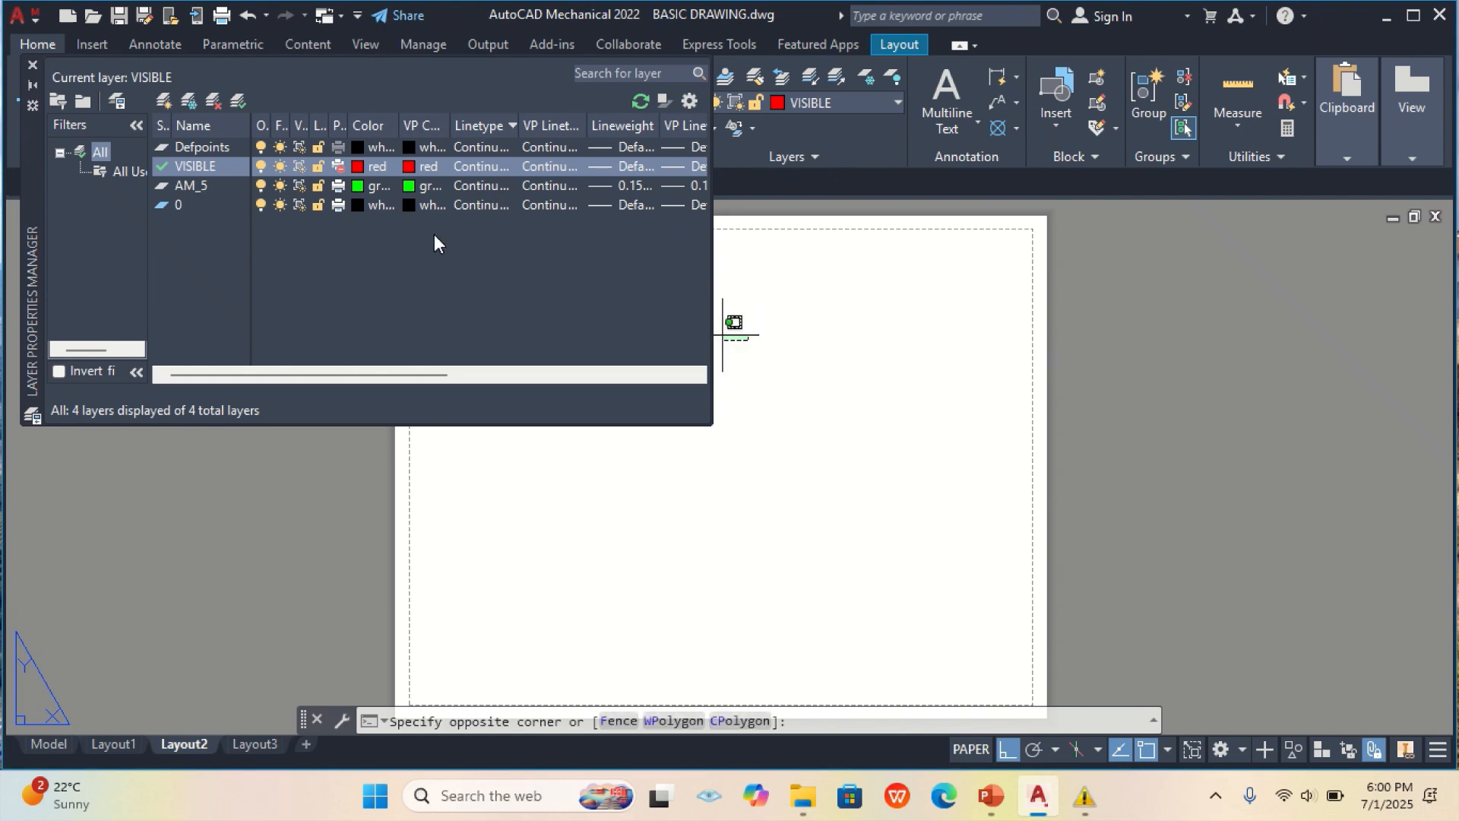
click(32, 72)
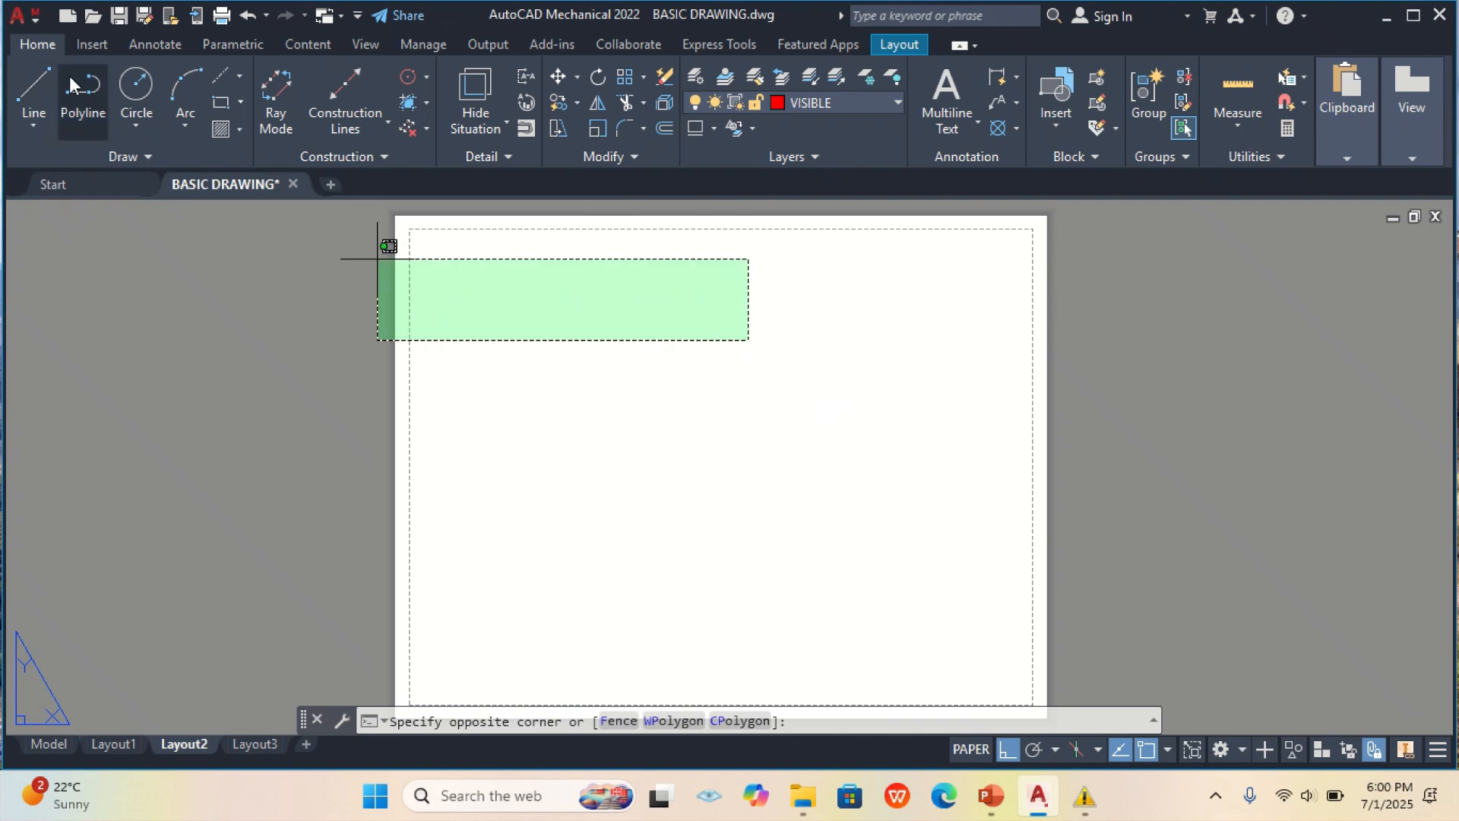
- Draw a trial horizontal line in the upper part of the Layout2 sheet and erase it
click(35, 111)
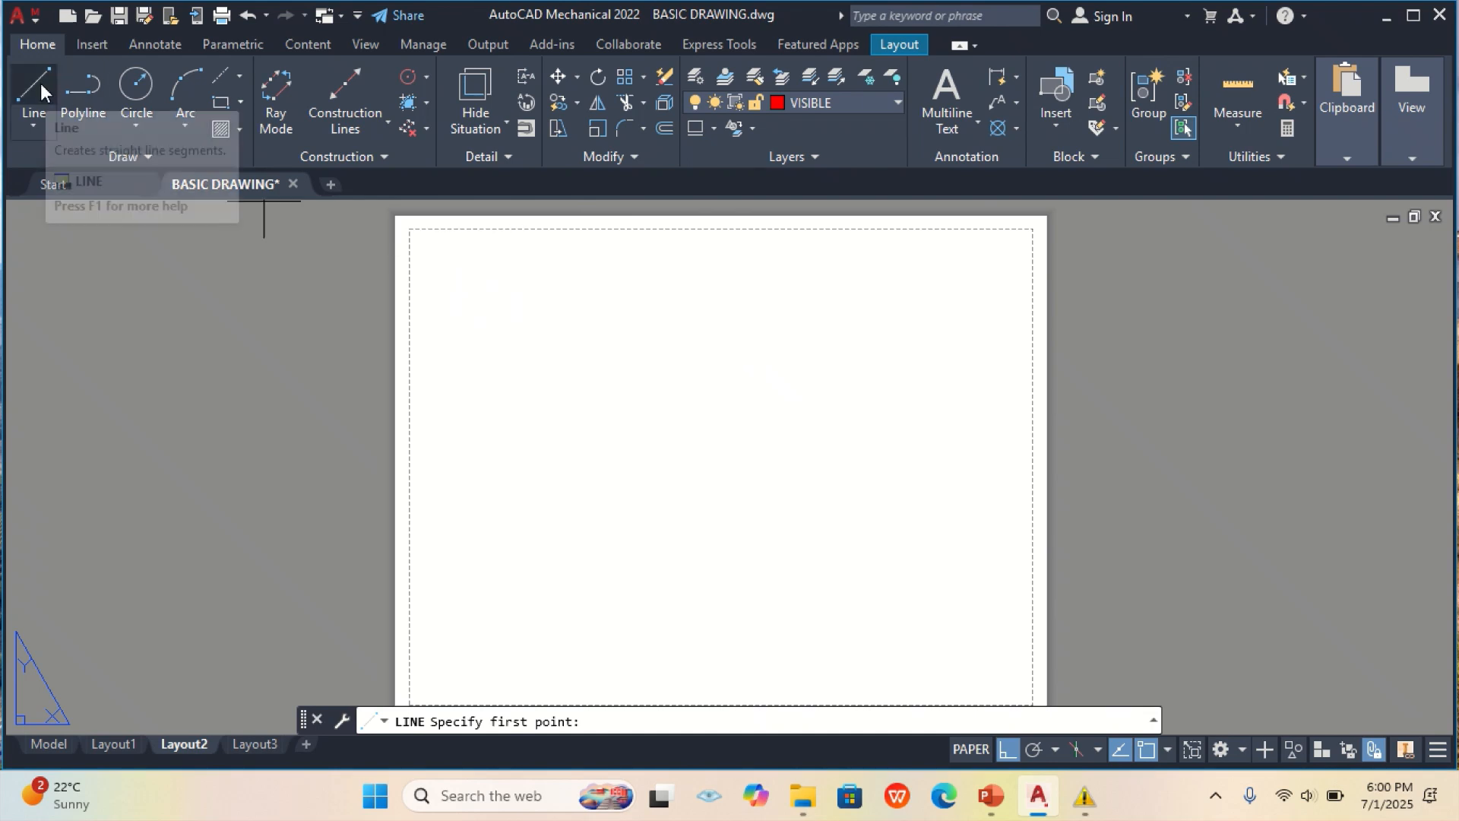
click(526, 343)
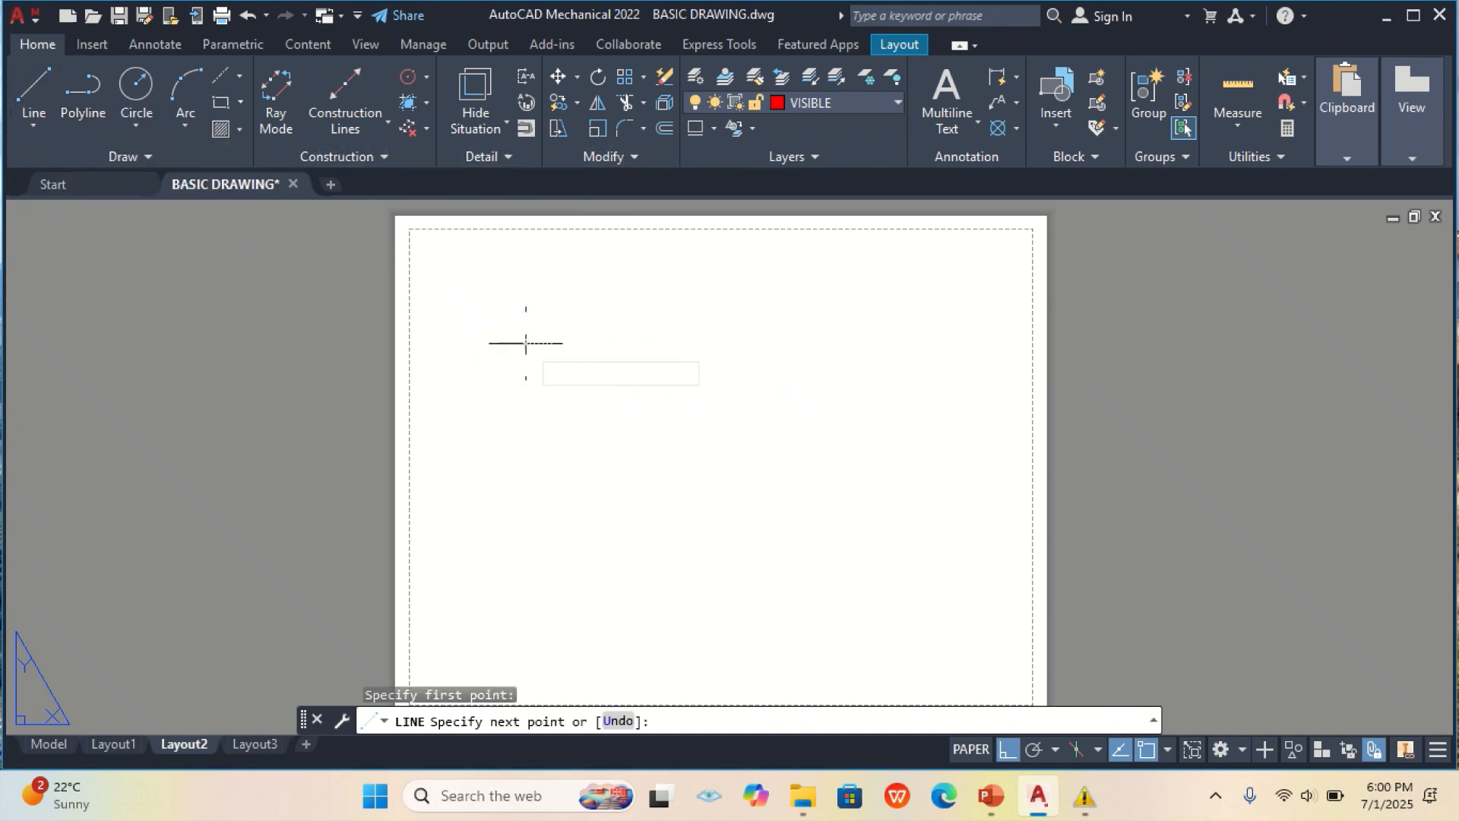
click(774, 344)
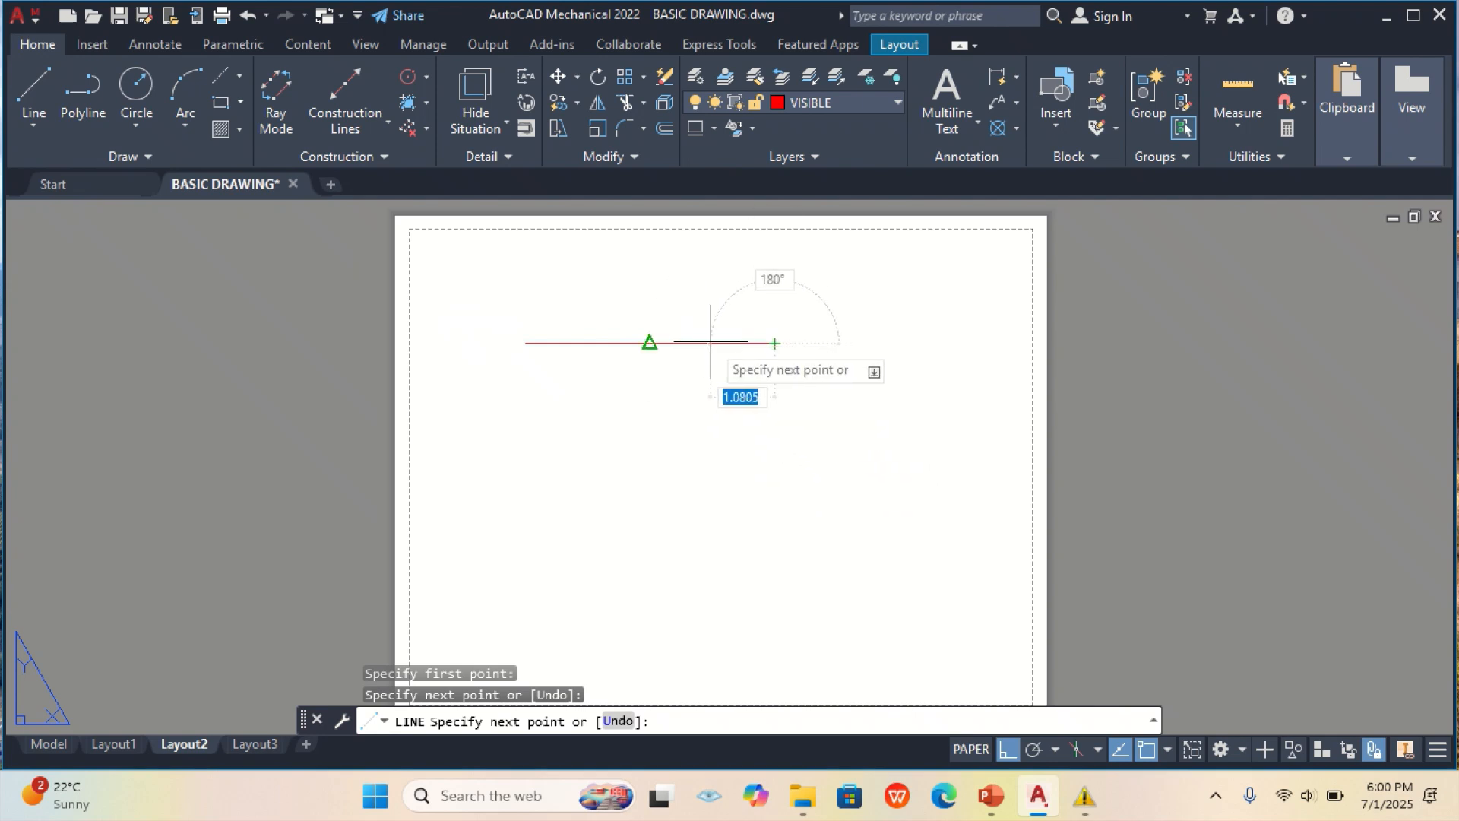
key(Escape)
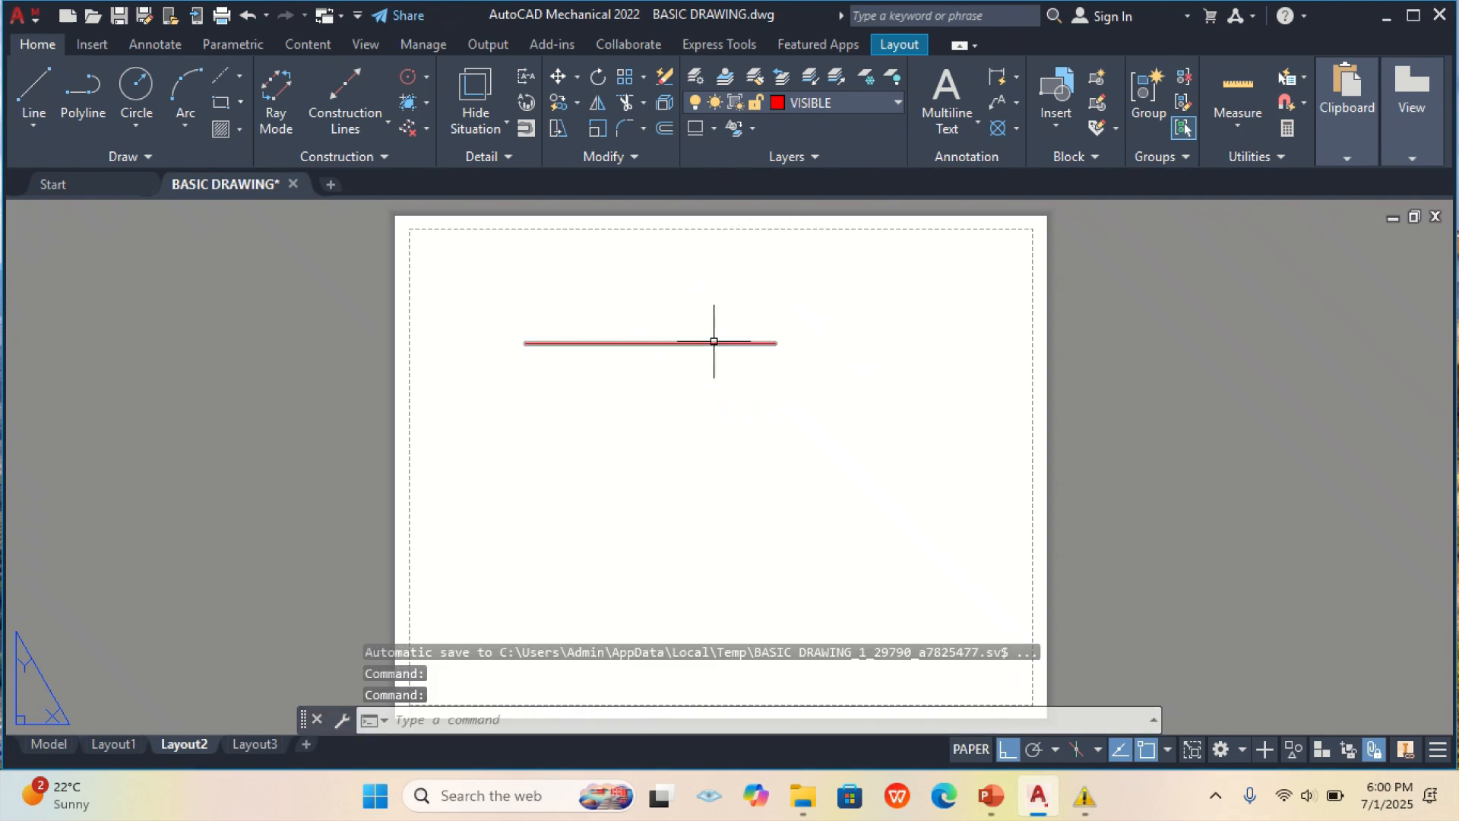
click(712, 342)
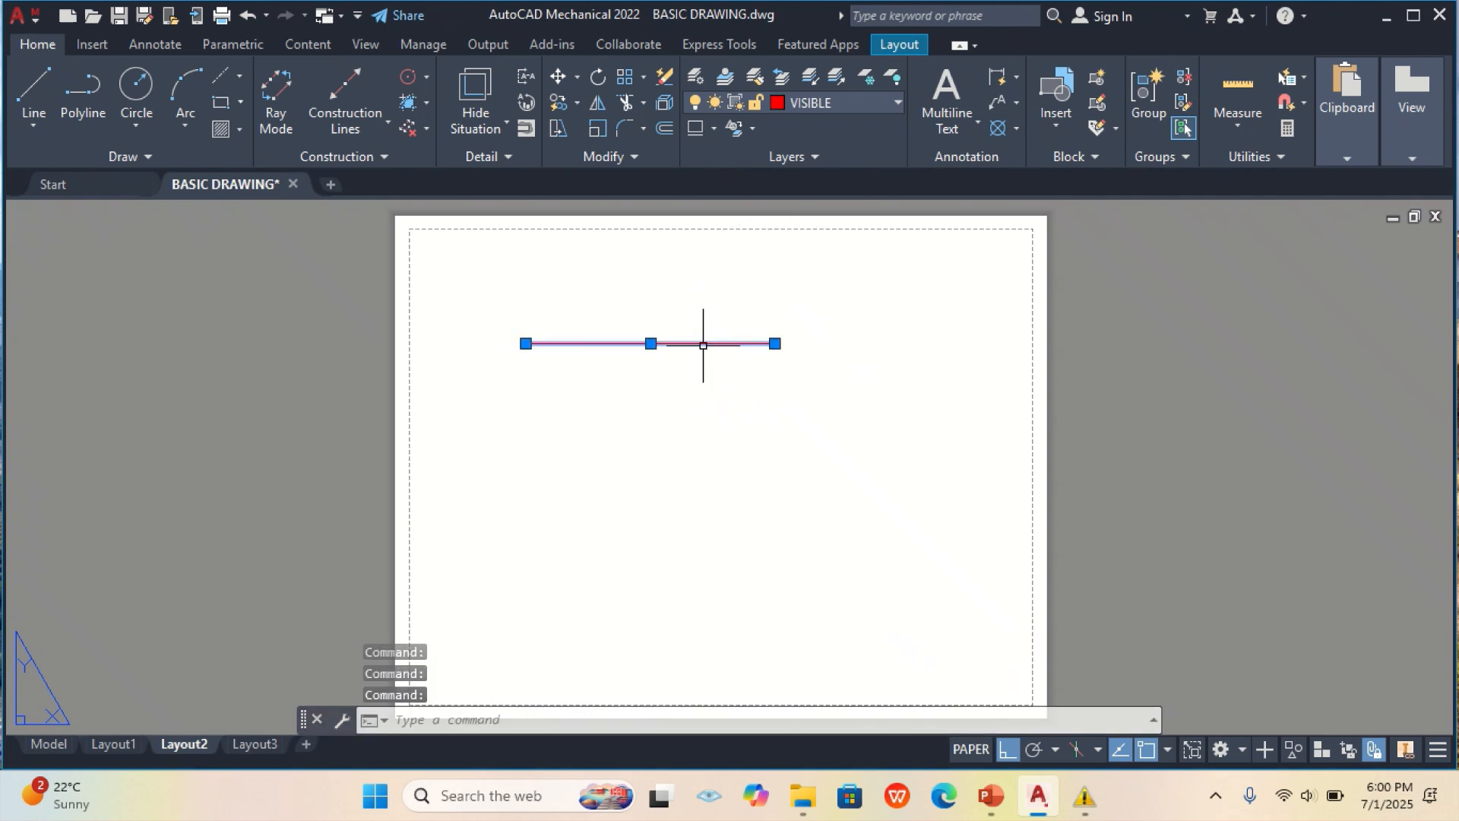
key(Delete)
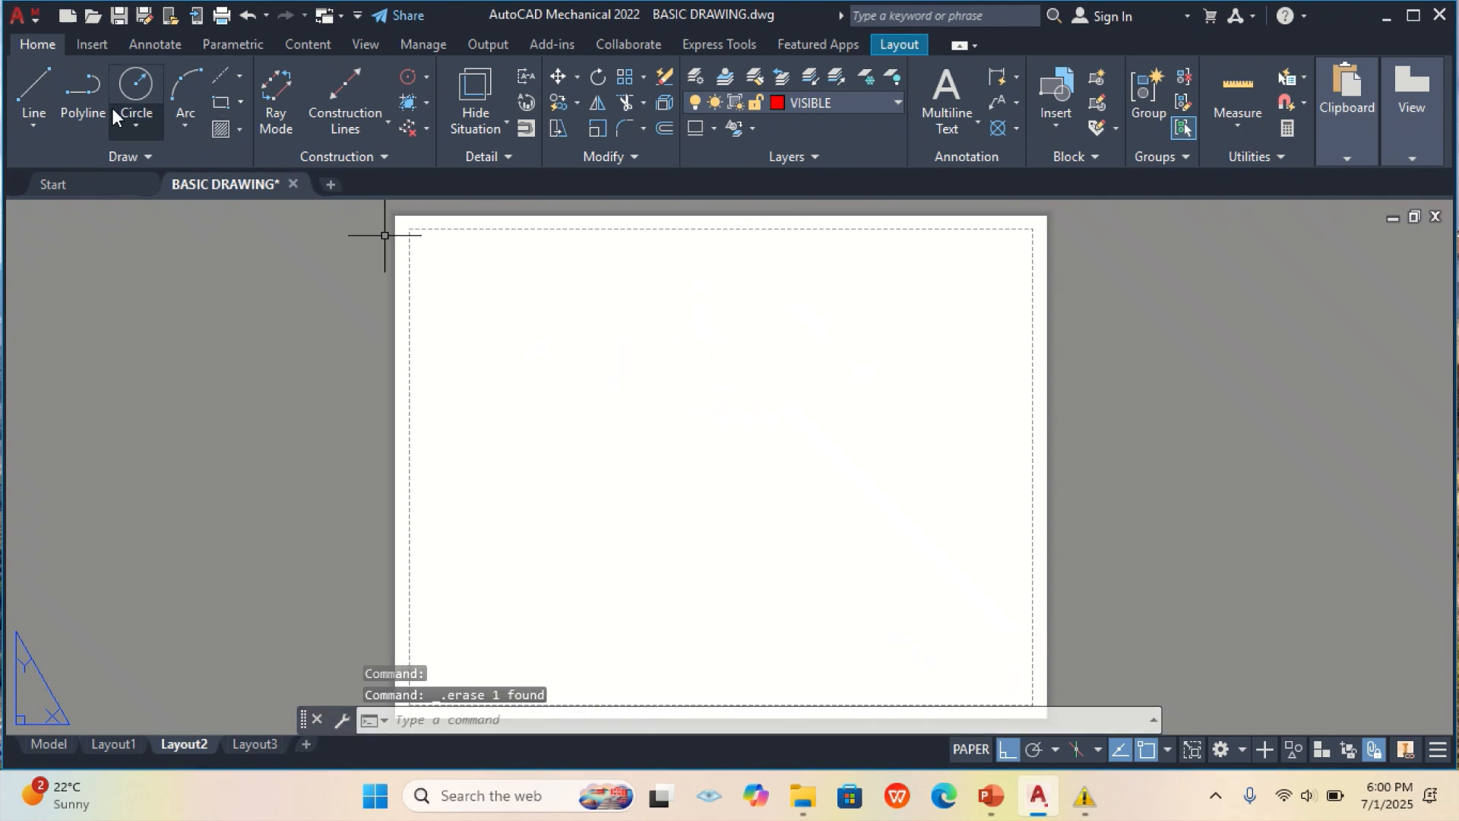
- Draw a horizontal line 5 units long on the VISIBLE layer in the upper part of the sheet
click(33, 96)
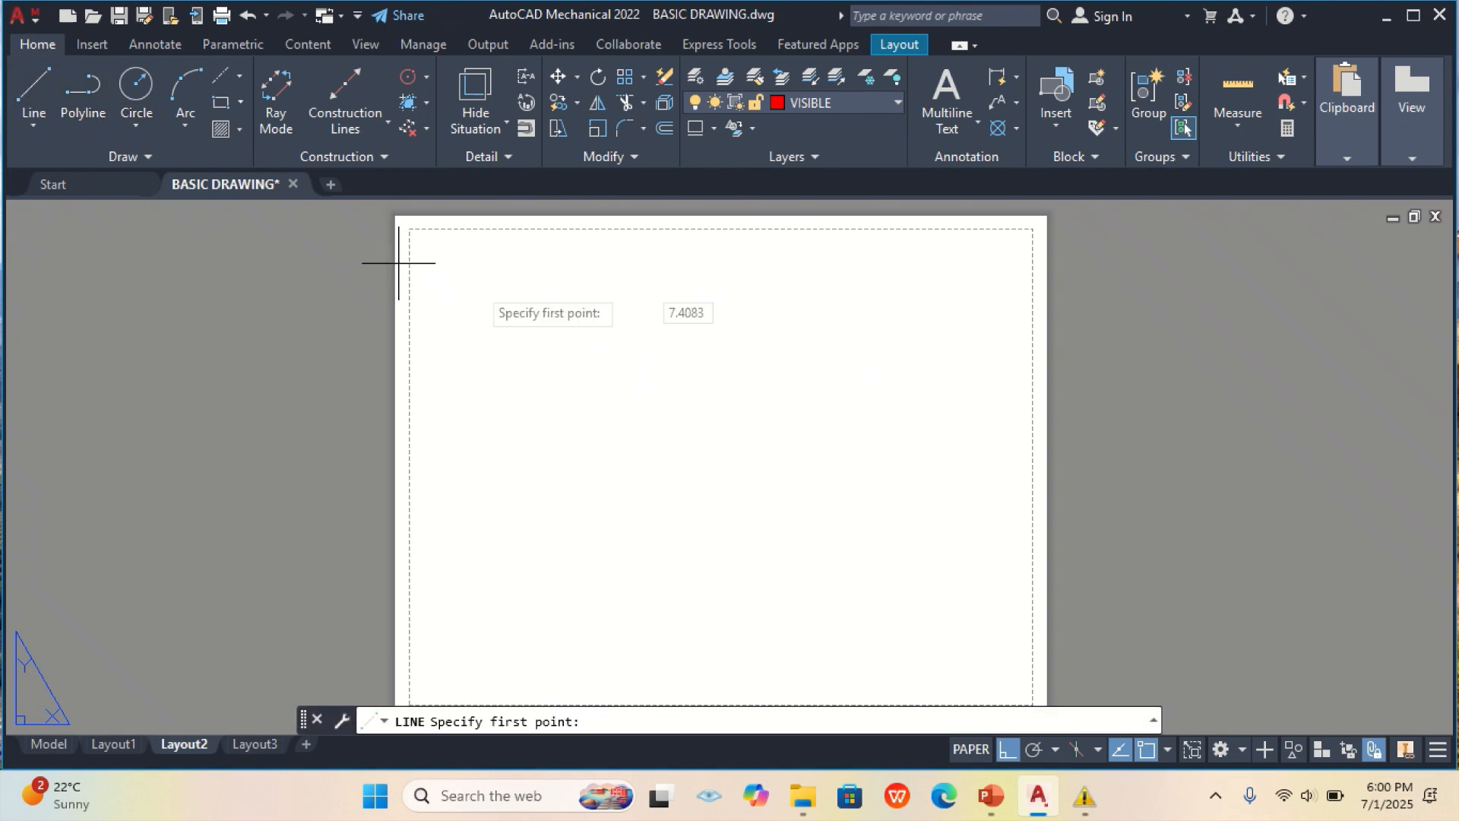
click(507, 314)
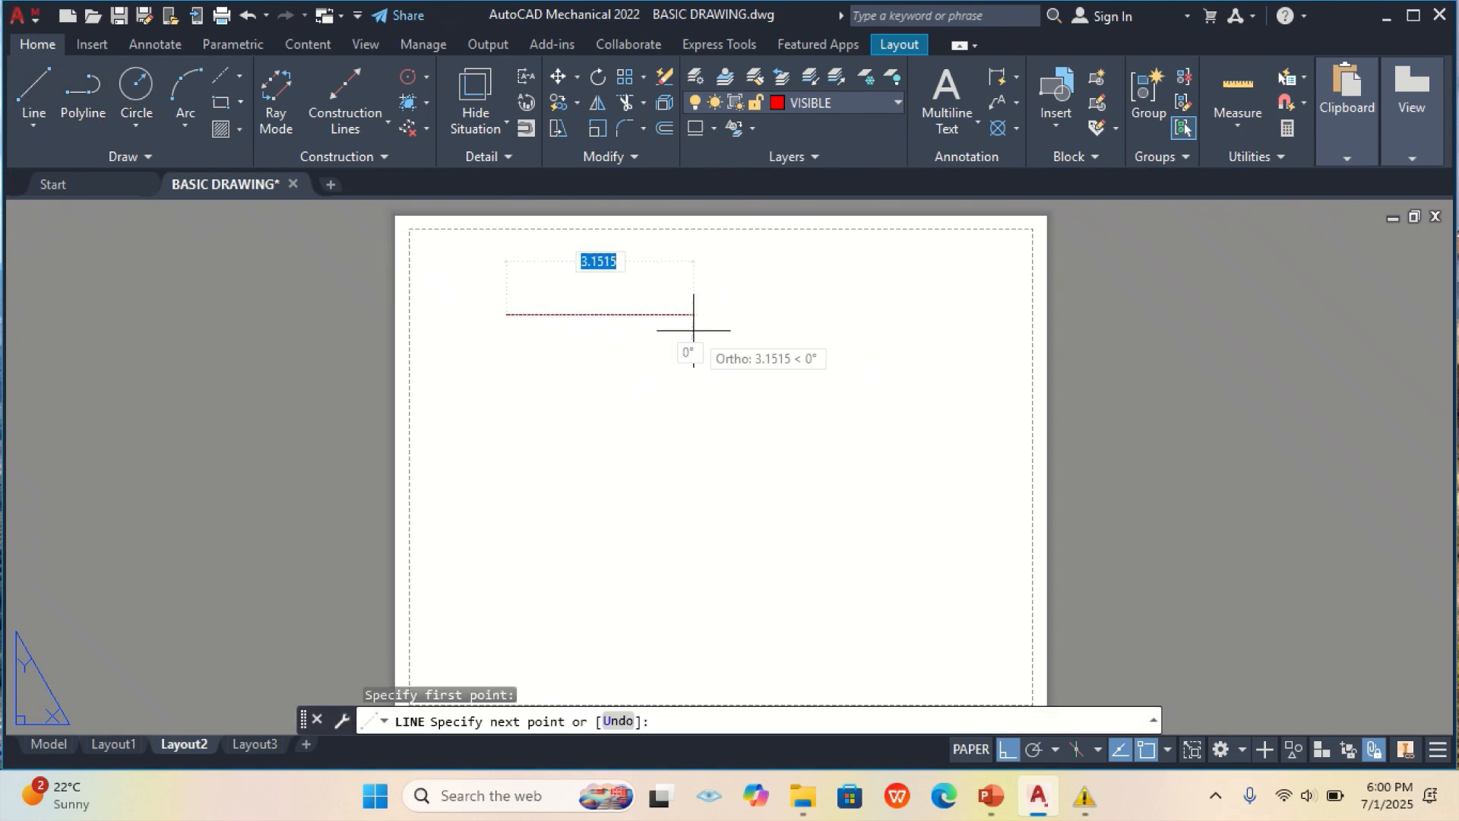
text(5)
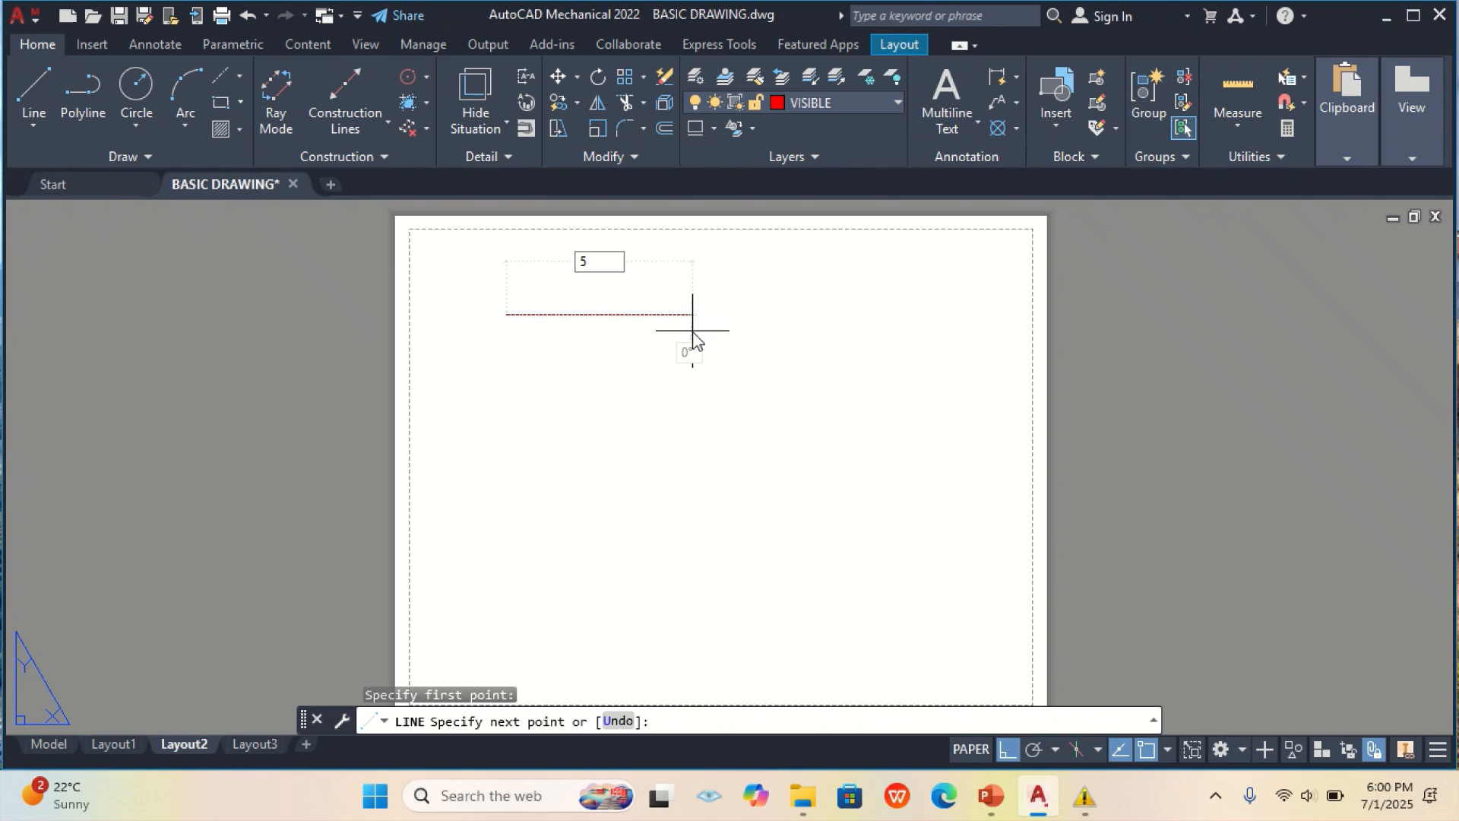
key(Return)
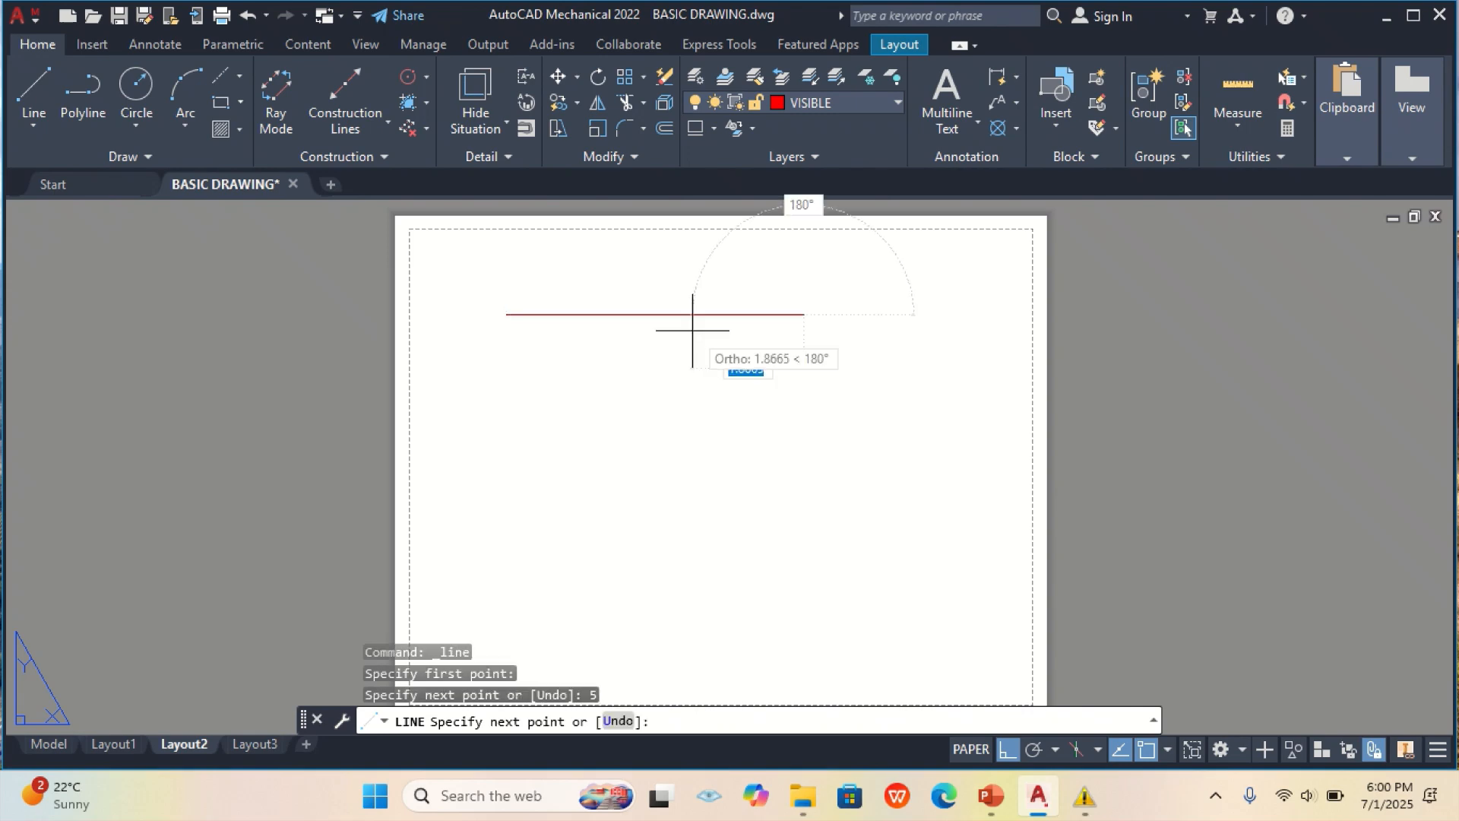
key(Return)
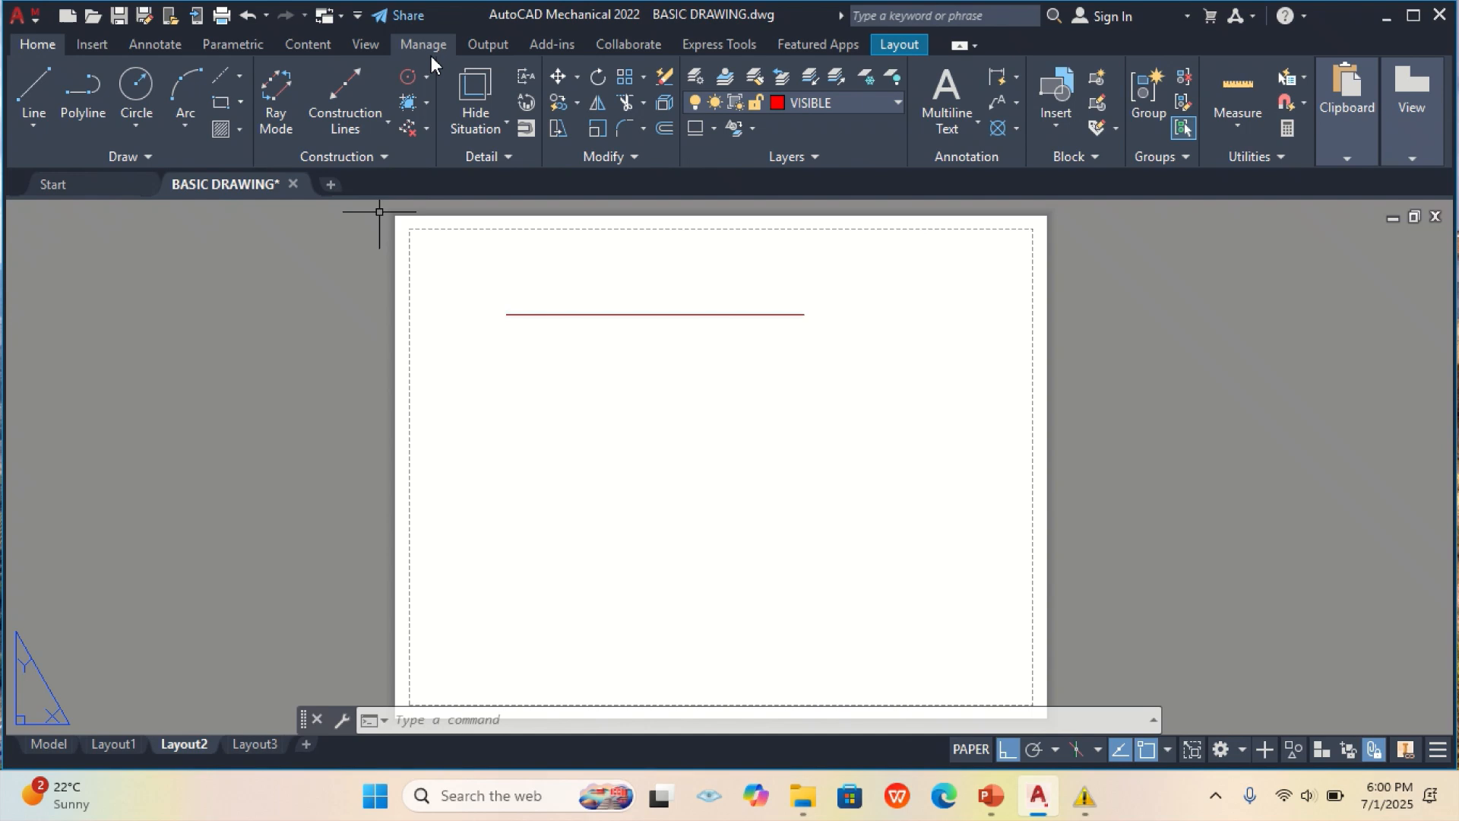
- Make AM_5 the current layer and draw a 5-unit vertical line down from the right end of the red line
click(895, 103)
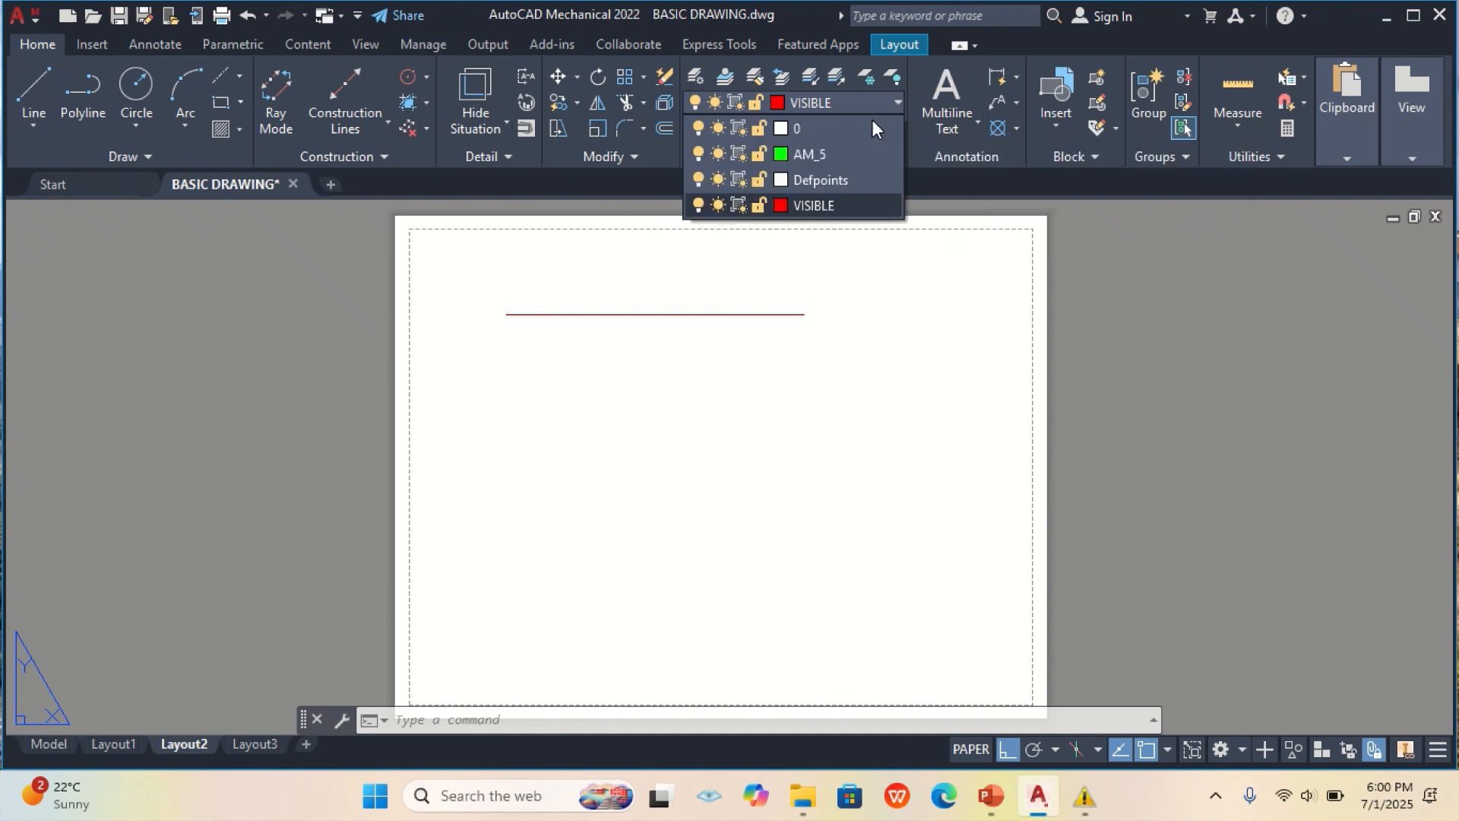
click(827, 155)
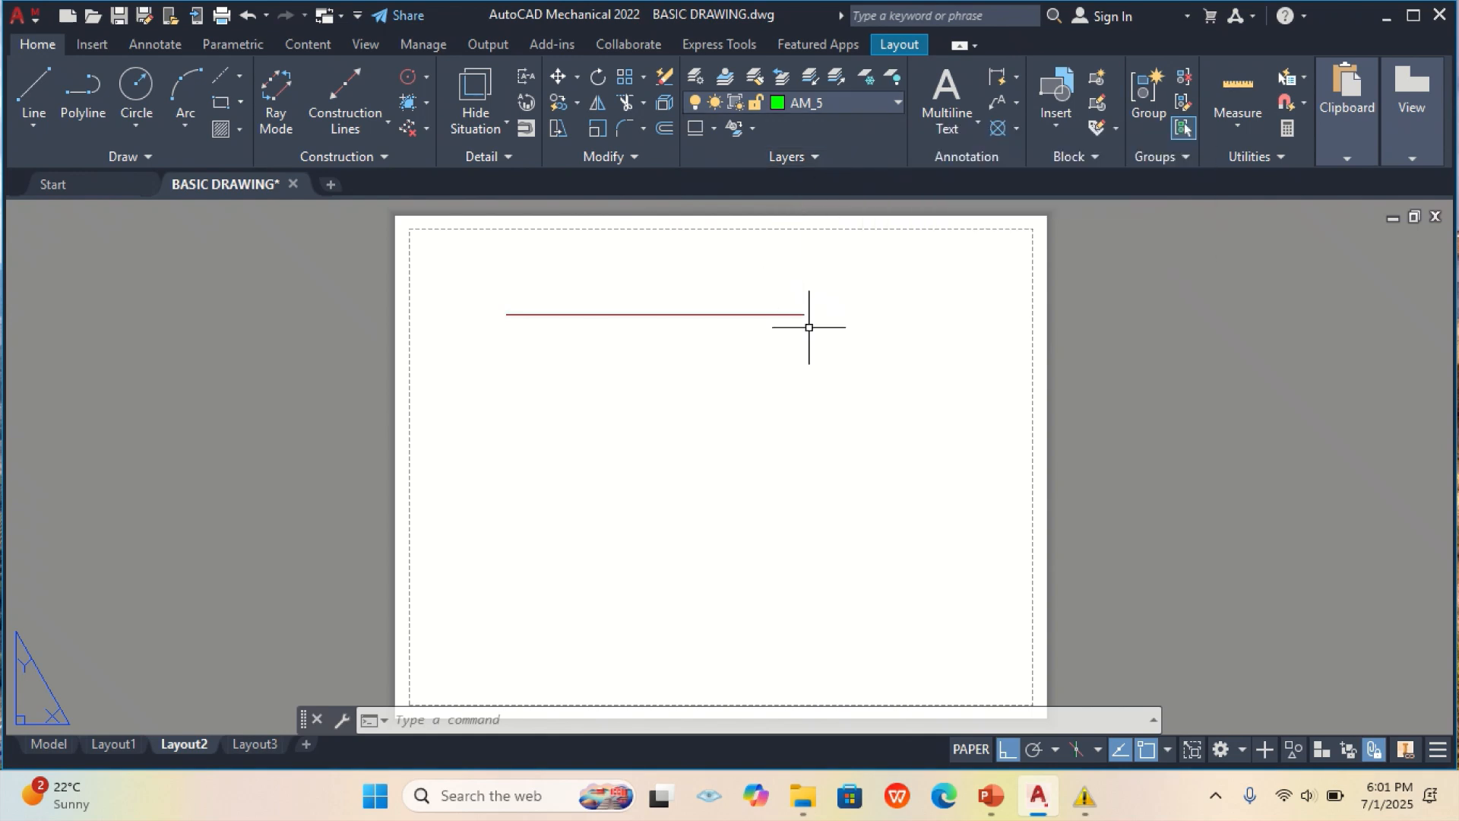
click(39, 76)
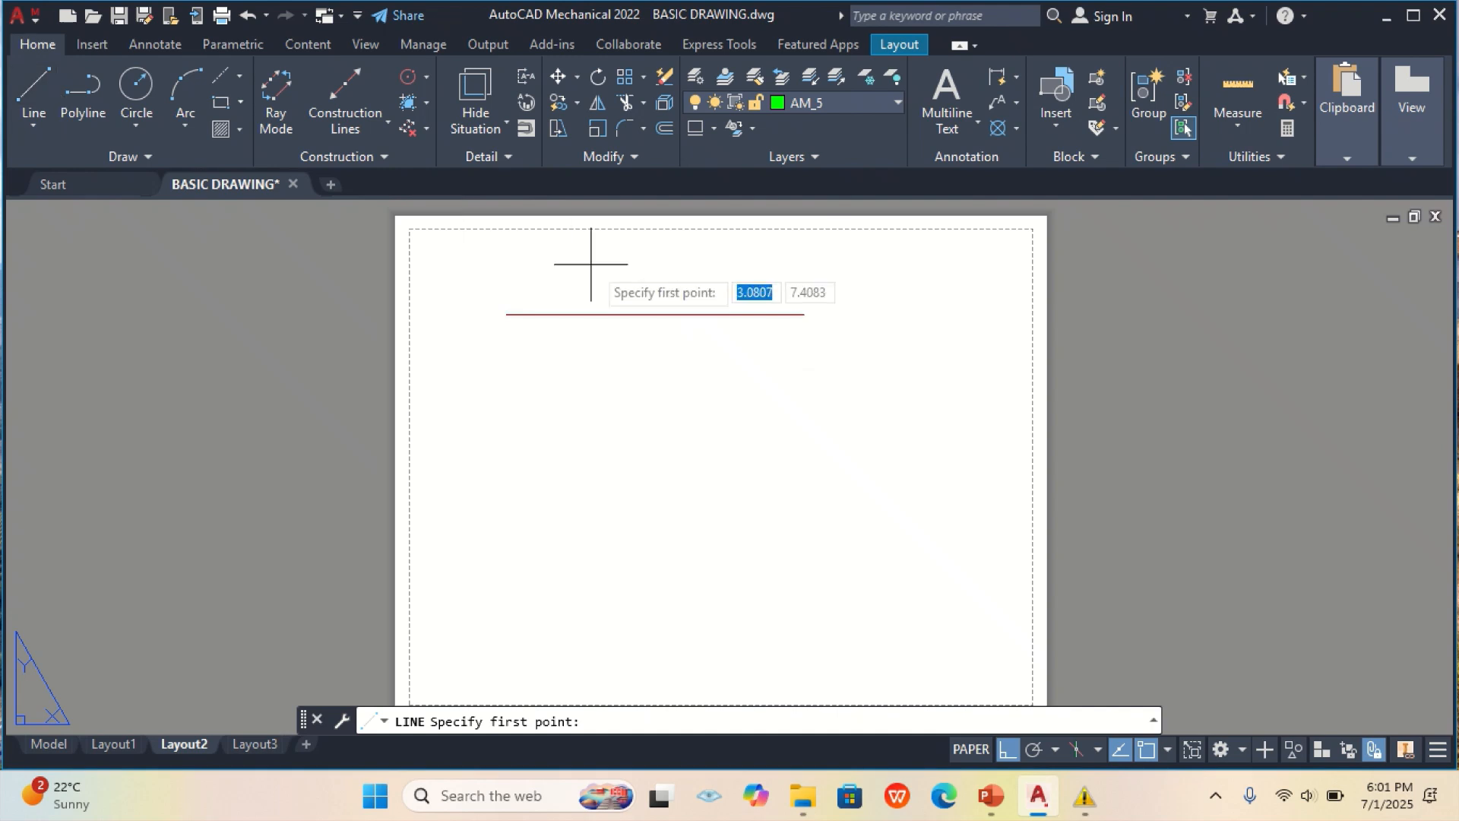
click(804, 314)
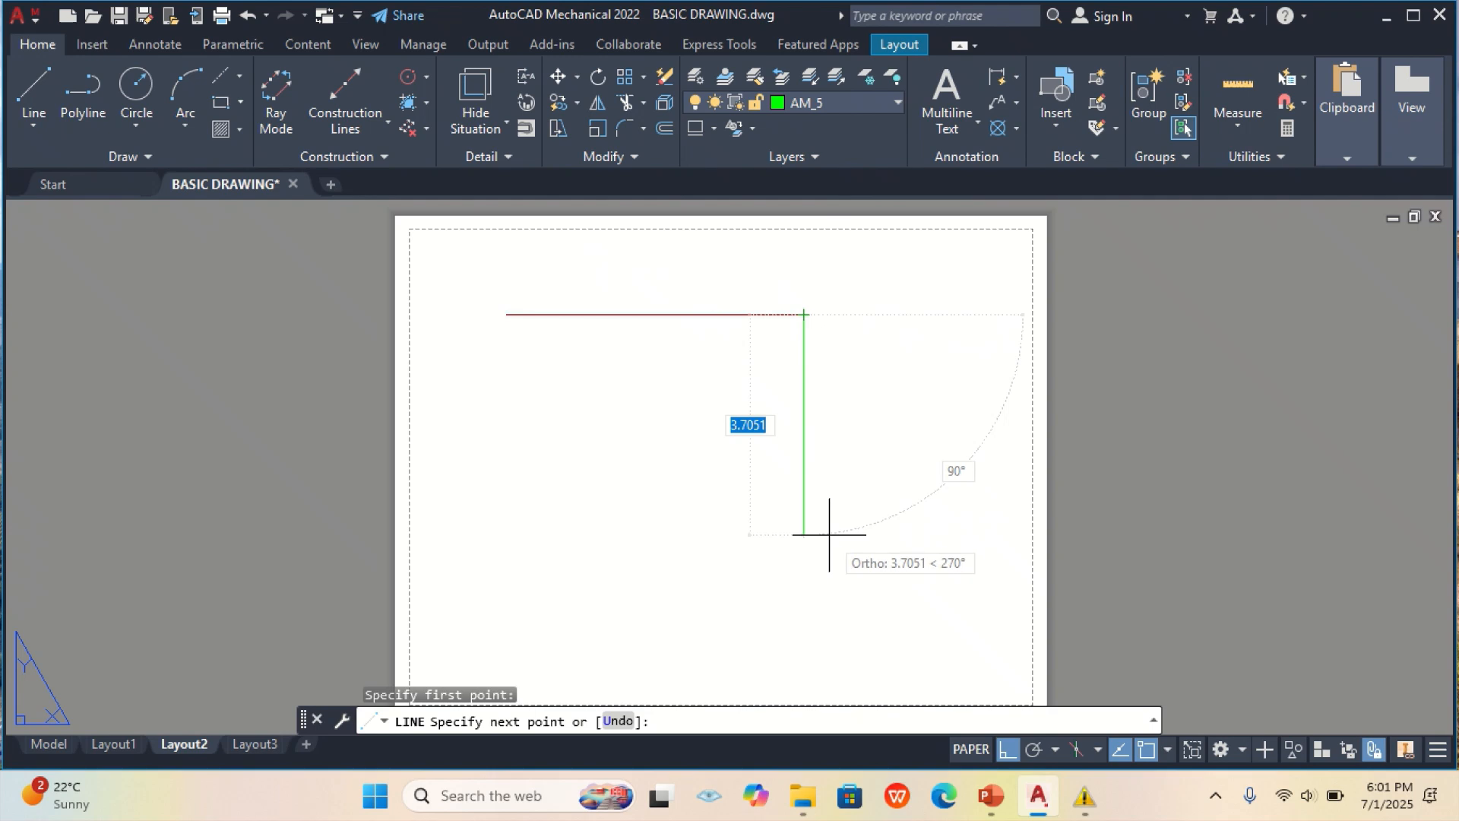
text(5)
key(Return)
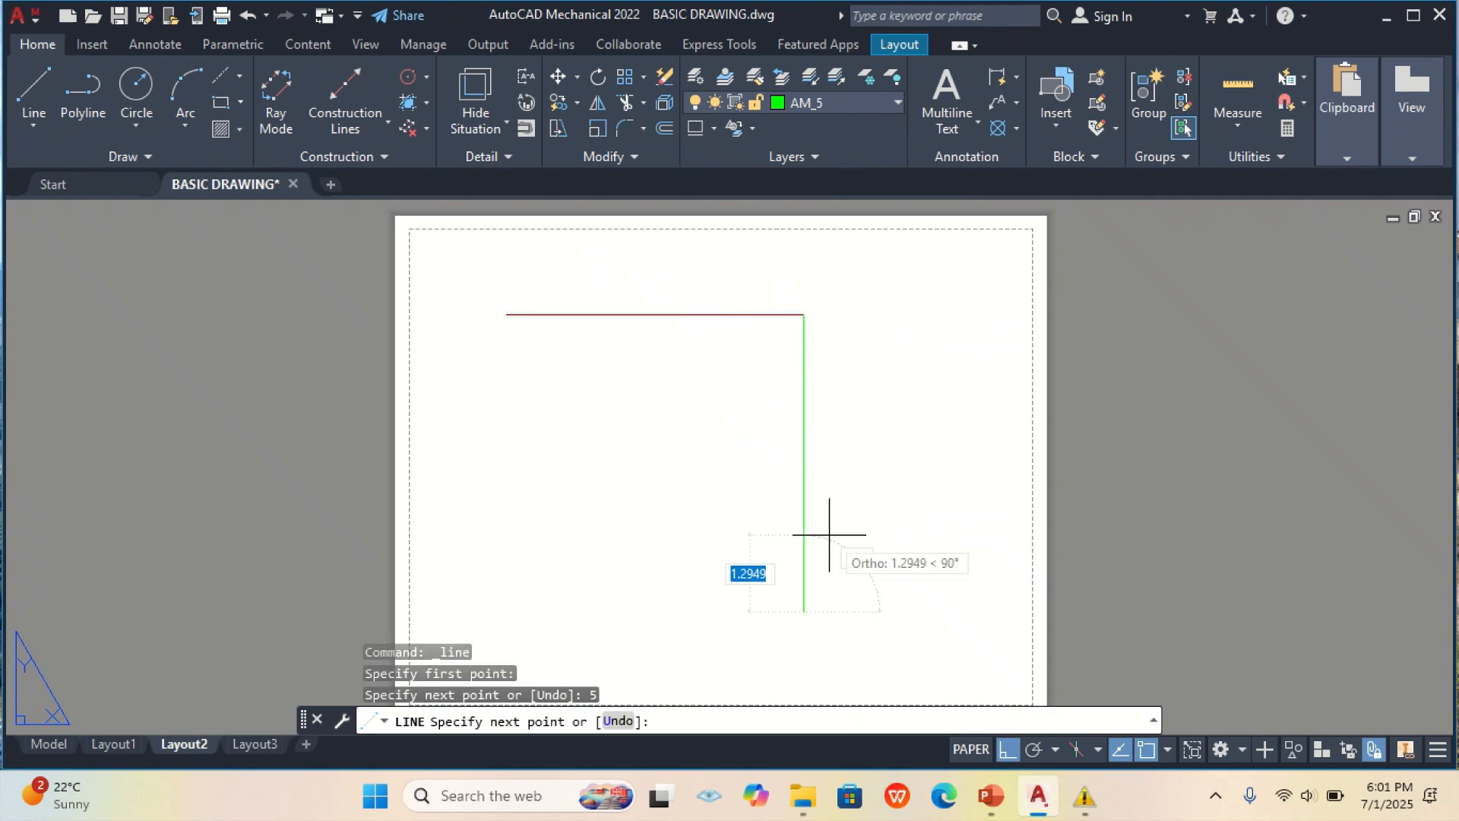
key(Return)
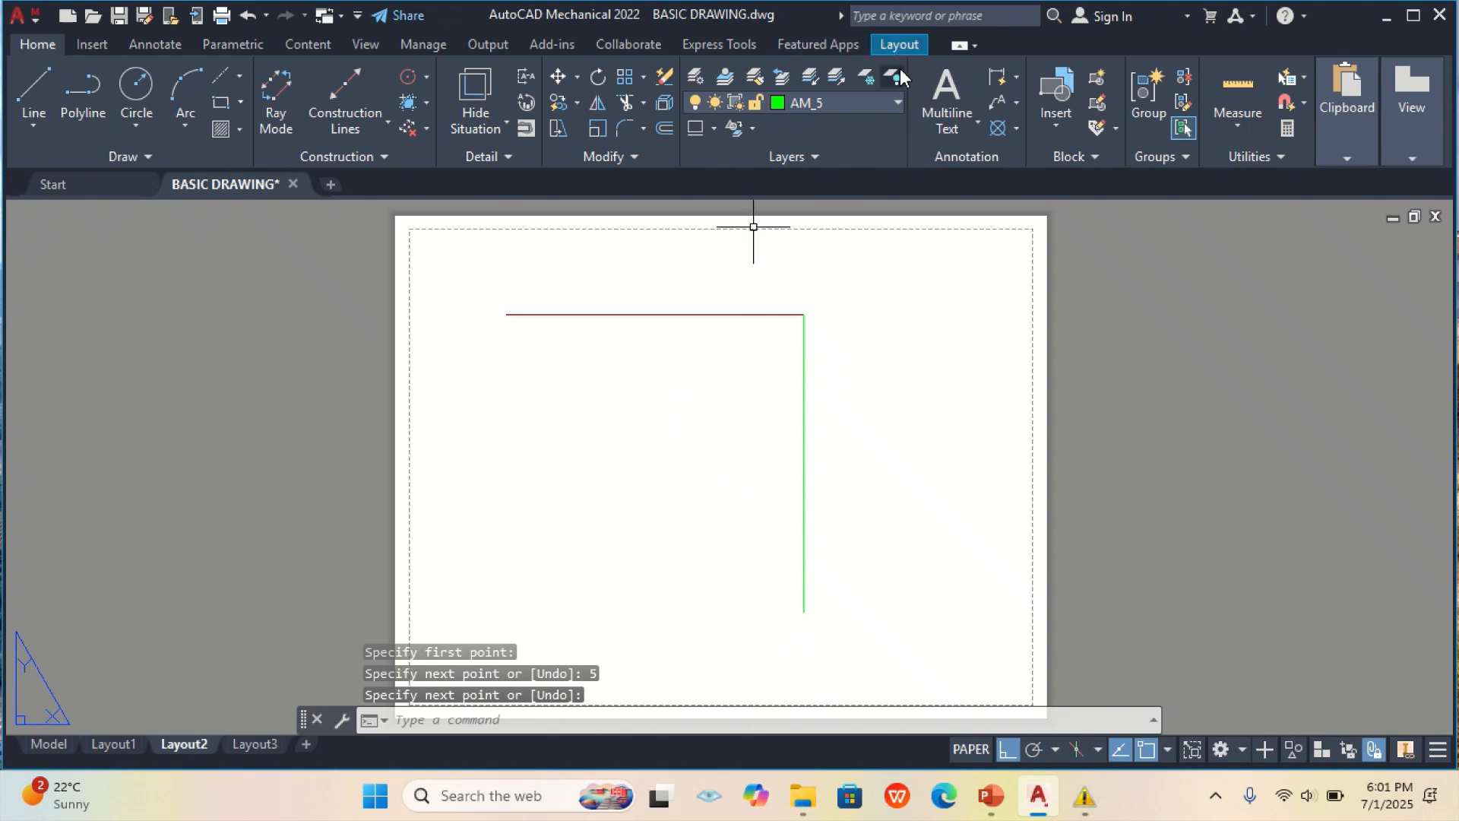
- Create a new layer named OUTLINE in the Mechanical Layer Manager
click(899, 102)
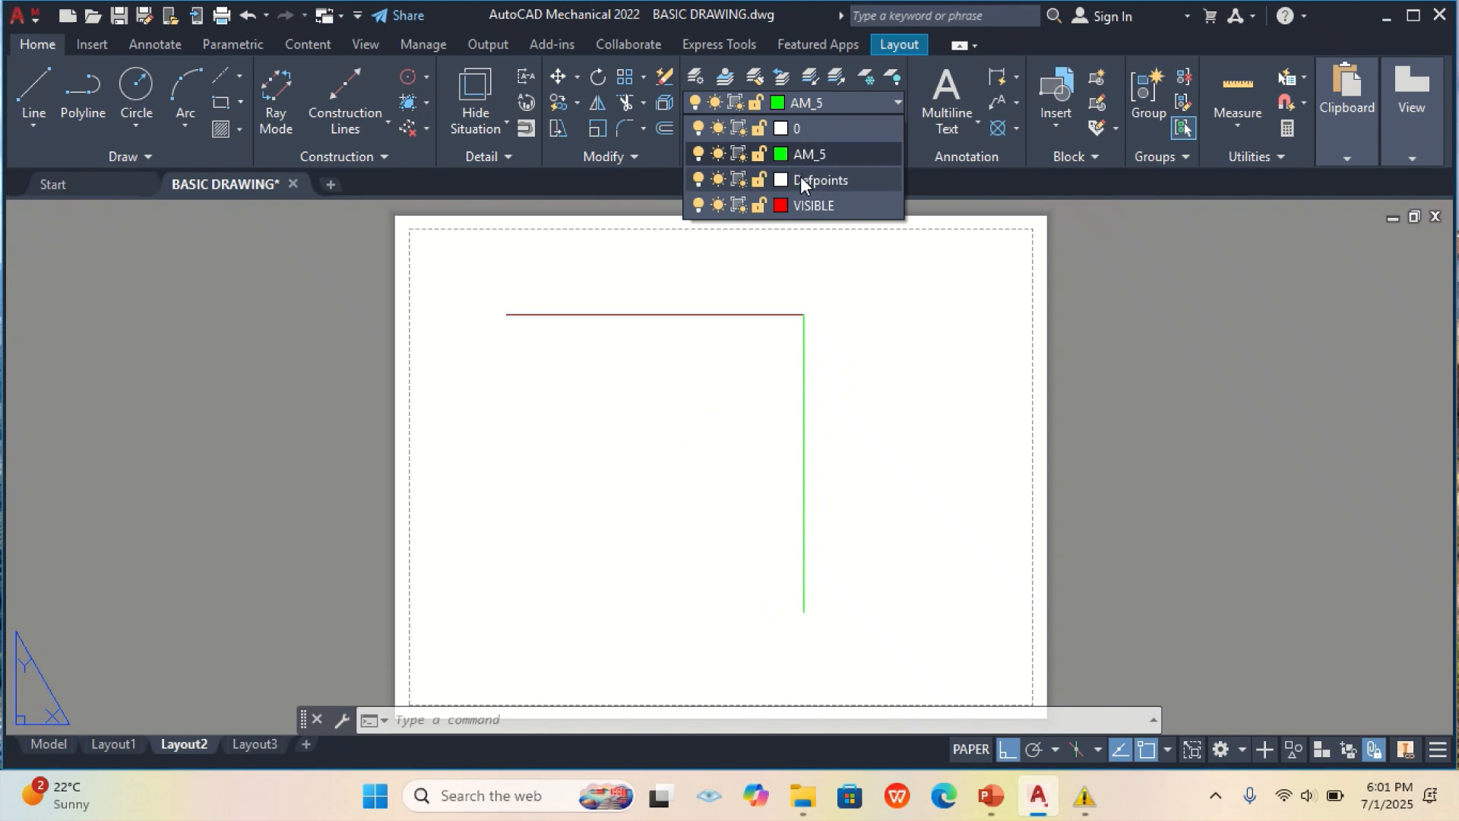
click(699, 83)
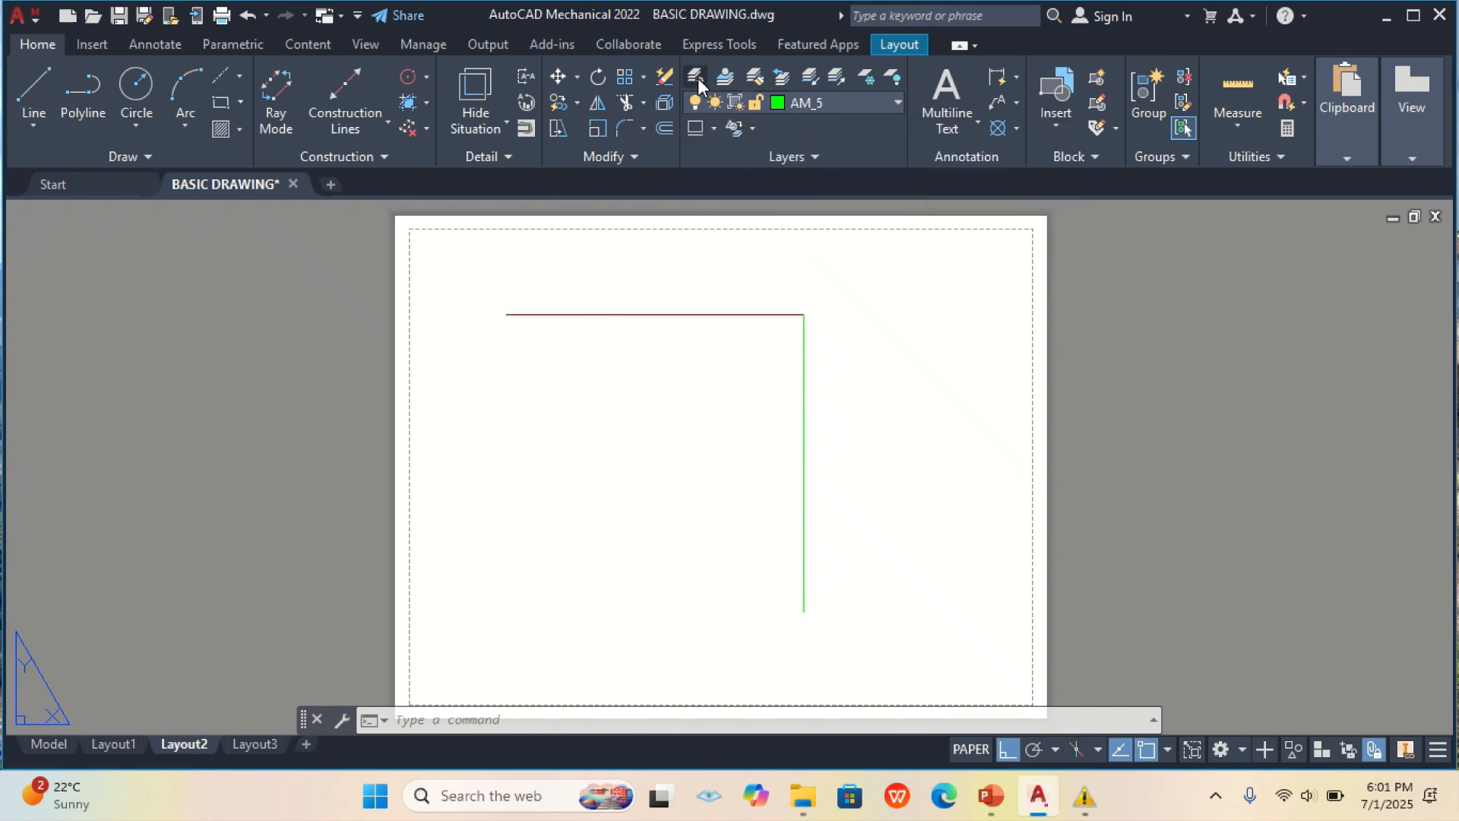
click(698, 85)
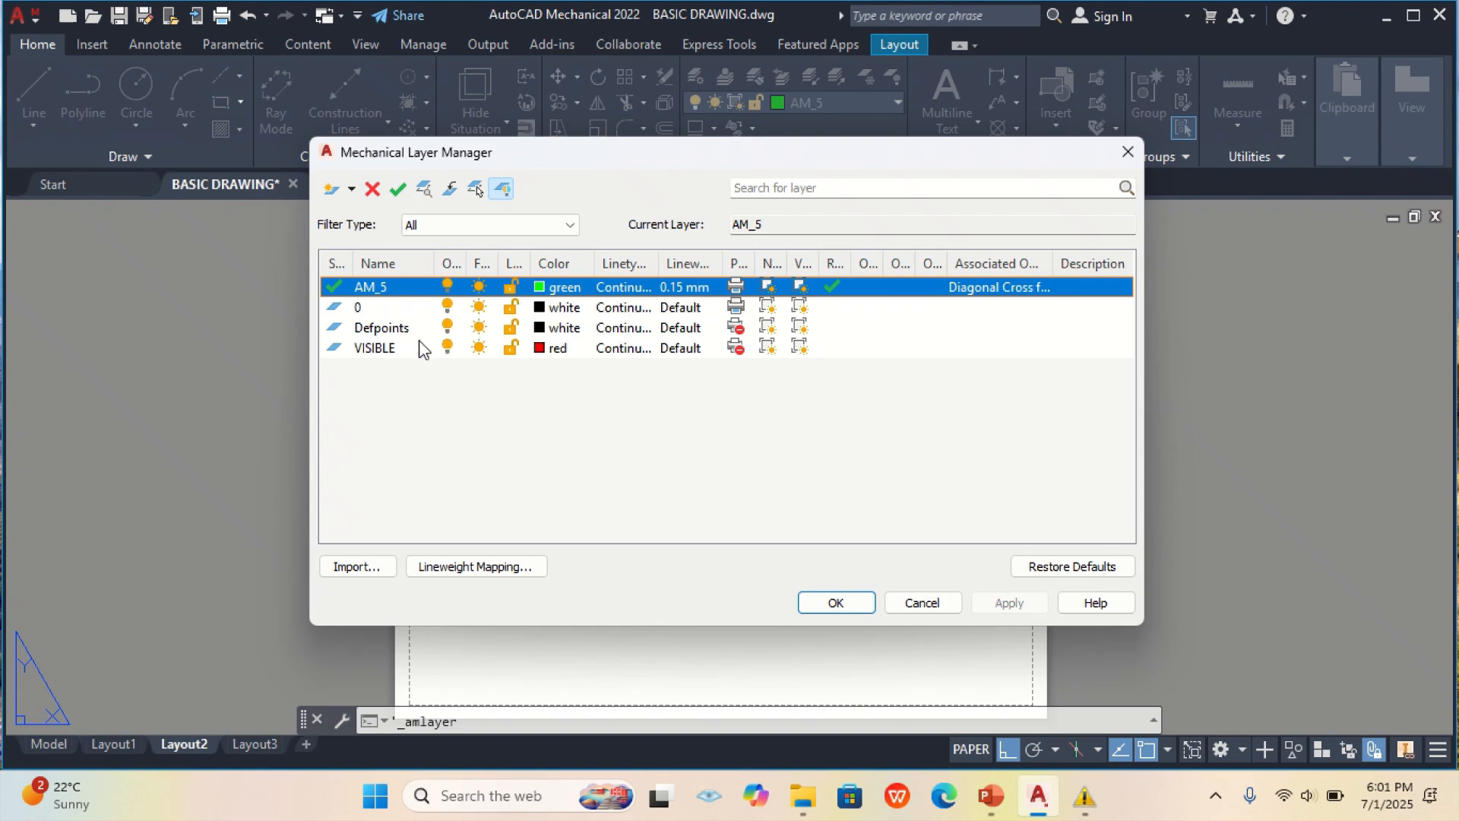
click(331, 196)
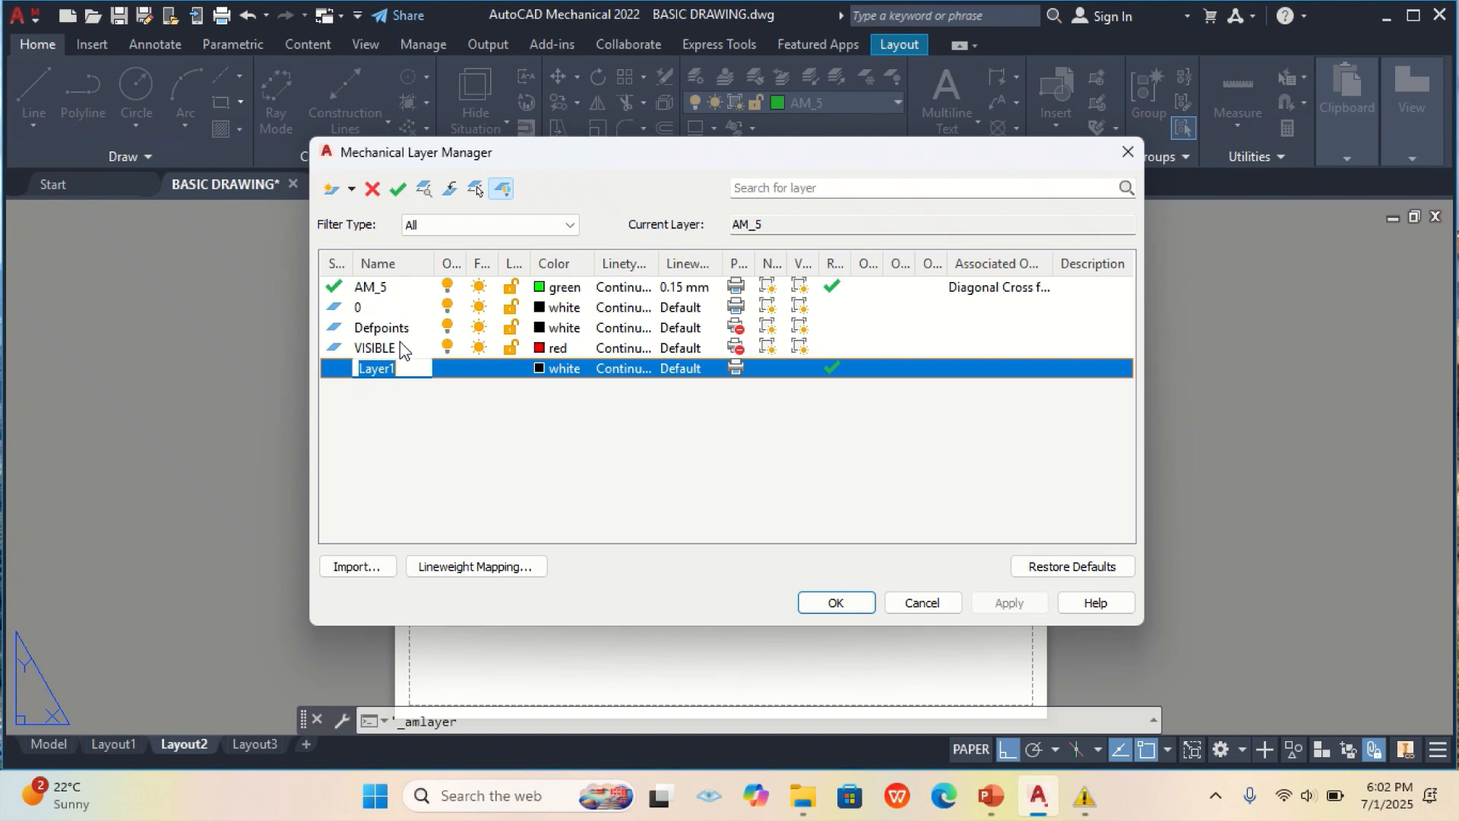
key(BackSpace)
text(OUTLINE)
key(Return)
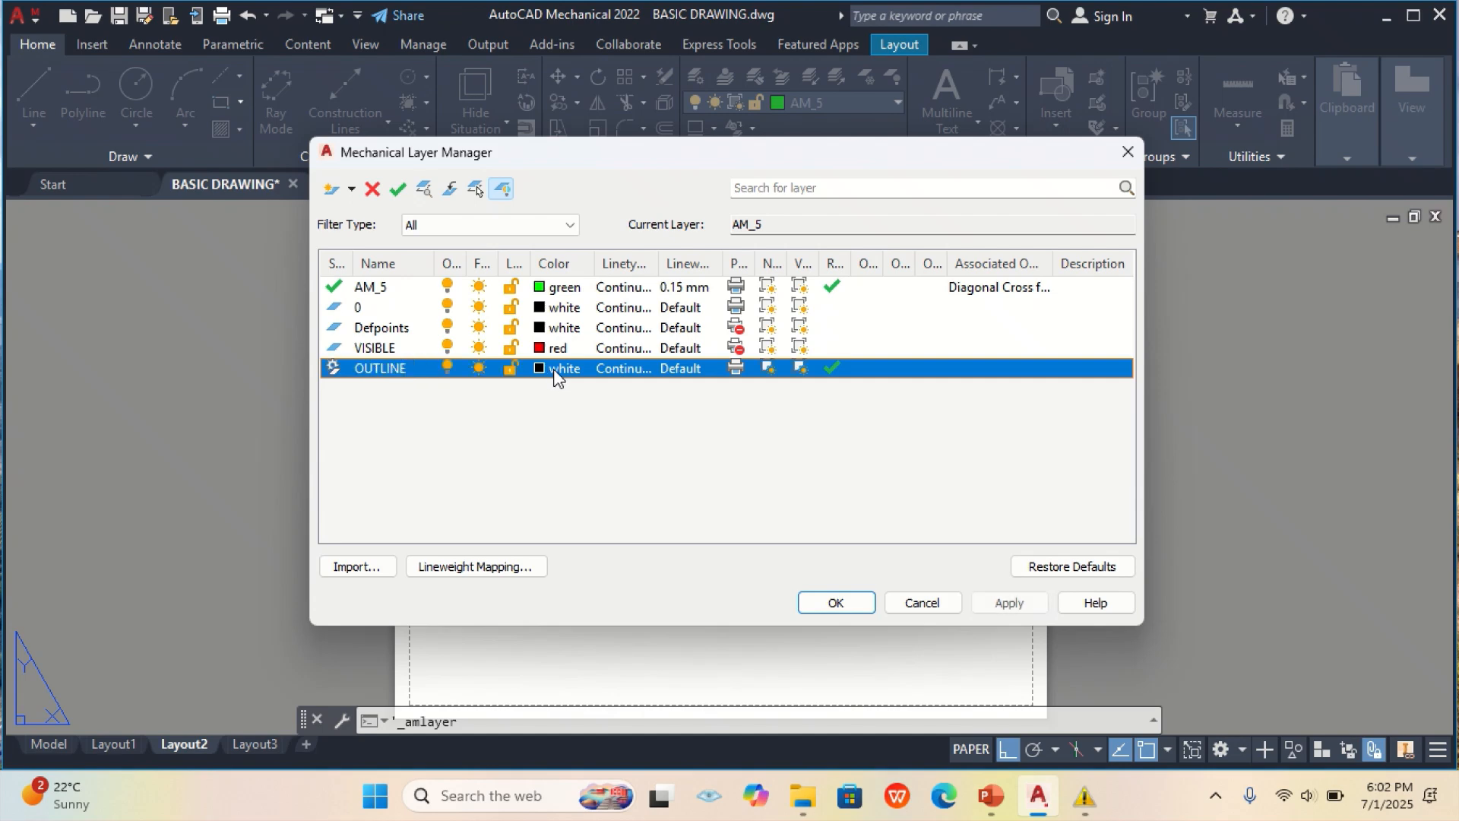
- Set the OUTLINE layer's colour to magenta, make it the current layer and apply the changes
click(558, 371)
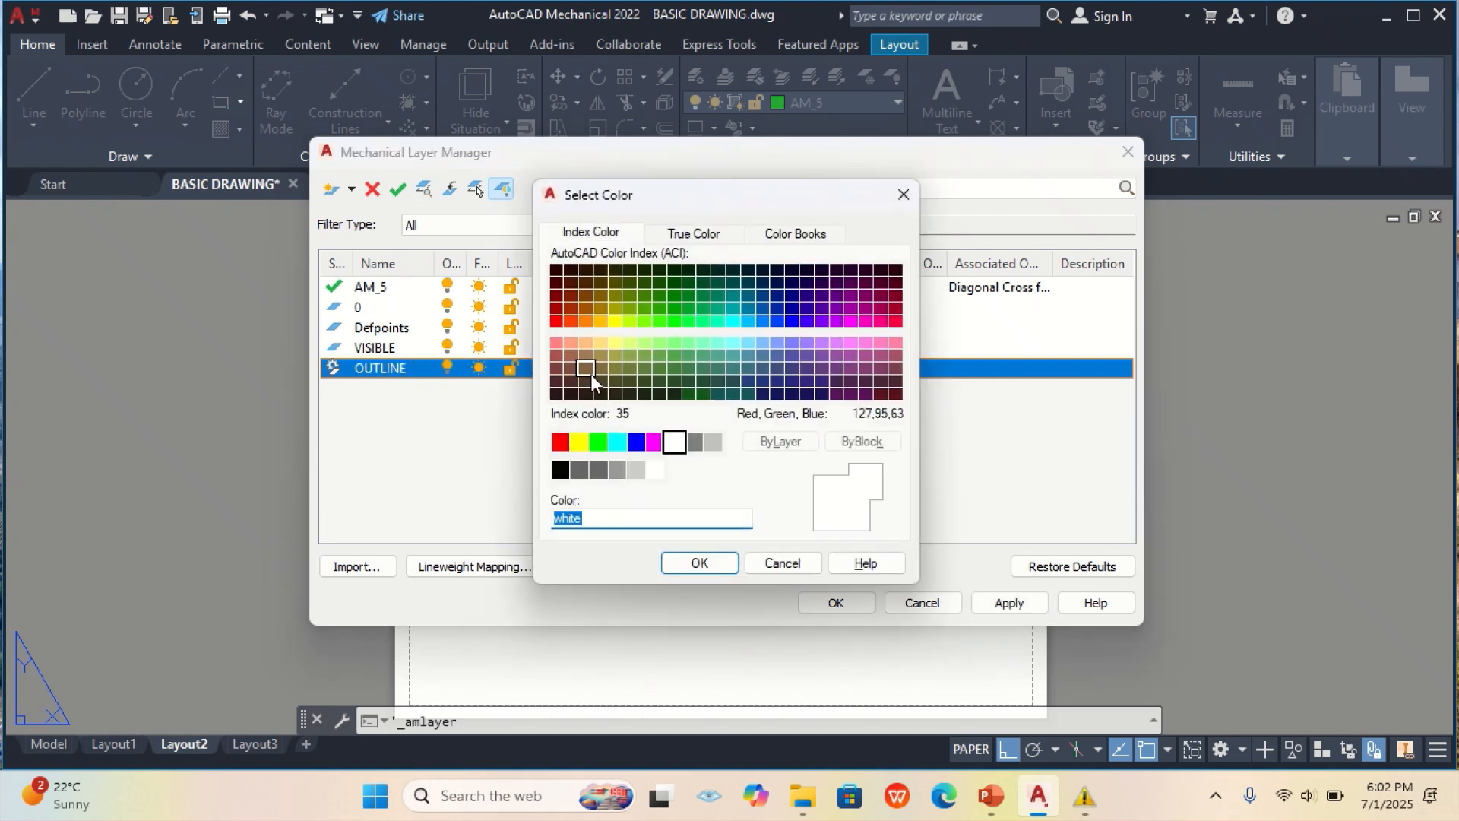
click(654, 443)
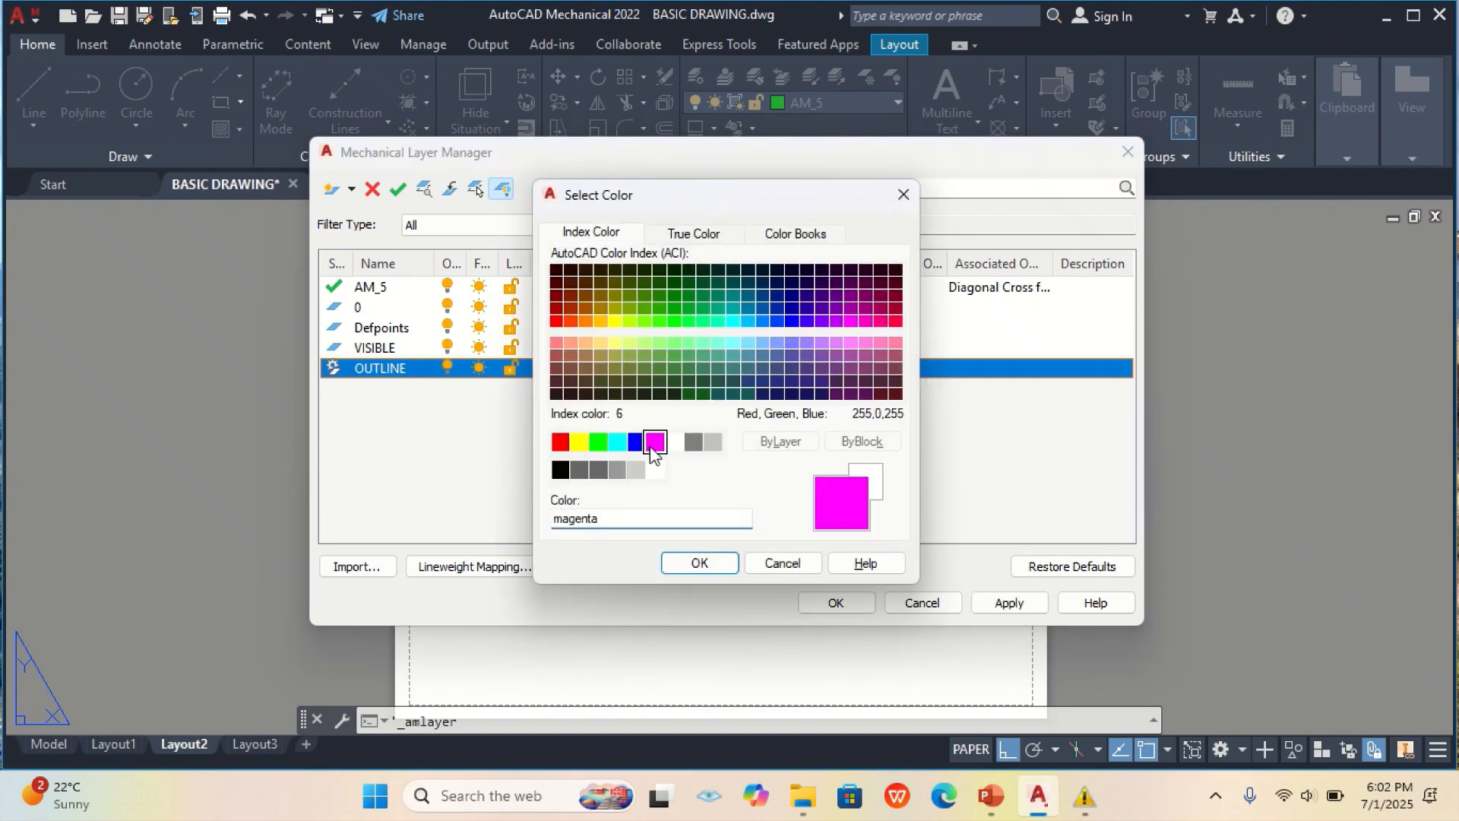
click(700, 563)
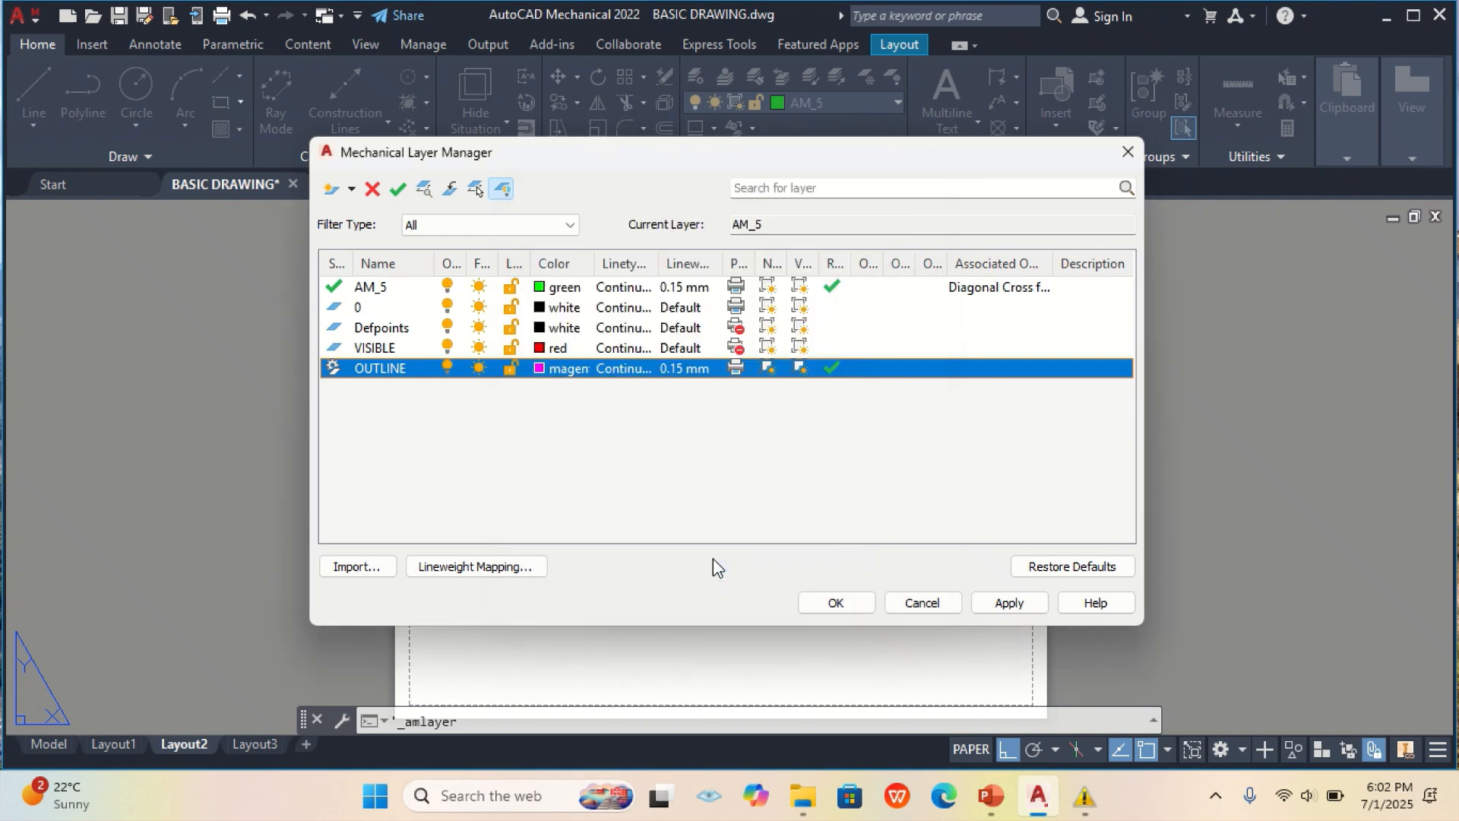
click(399, 192)
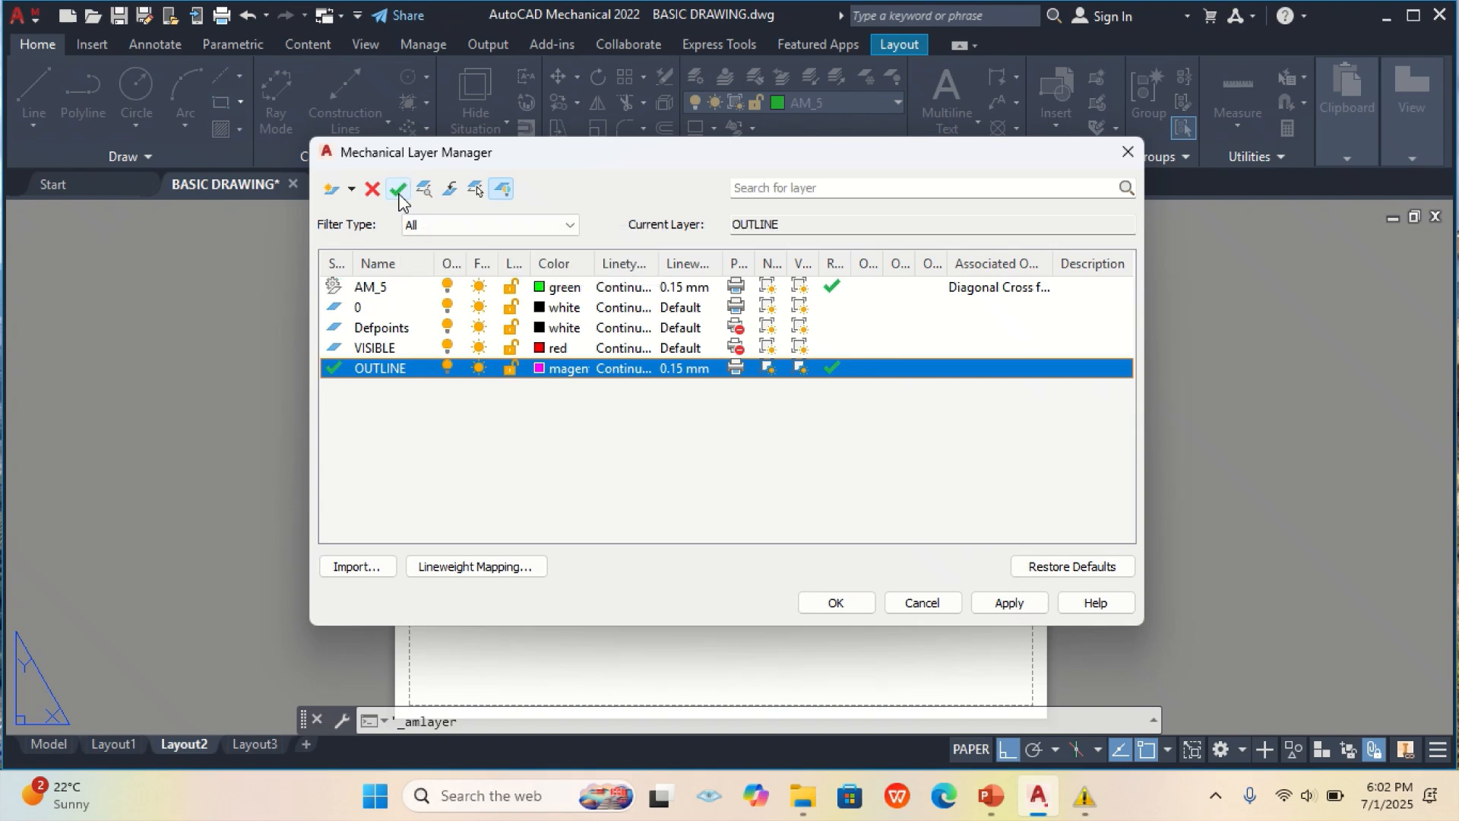
click(1008, 604)
click(1126, 151)
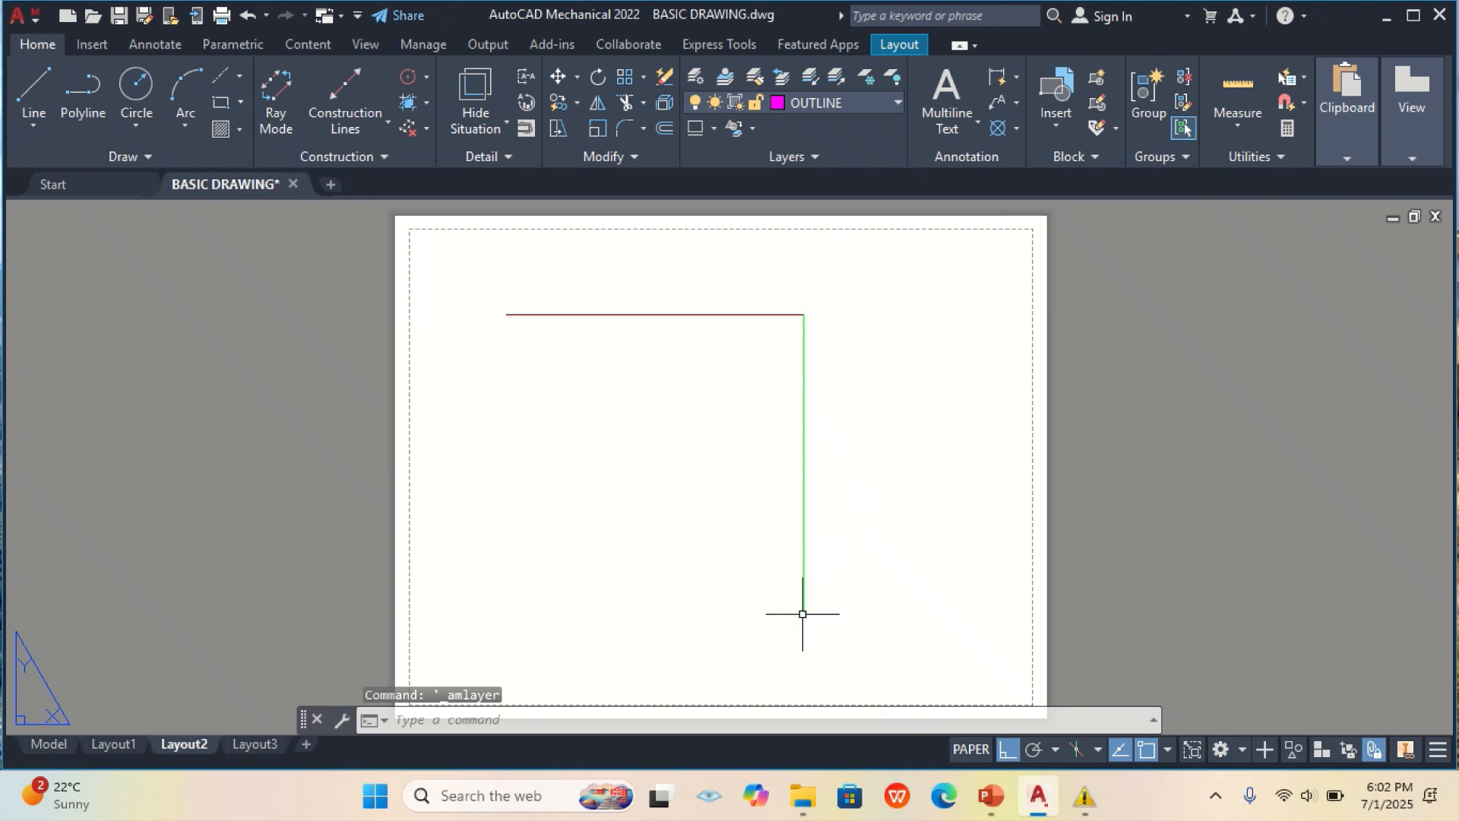
- Draw a 5-unit line leftward from the green line's lower end and continue it up to the red line's left end, closing the square
click(23, 88)
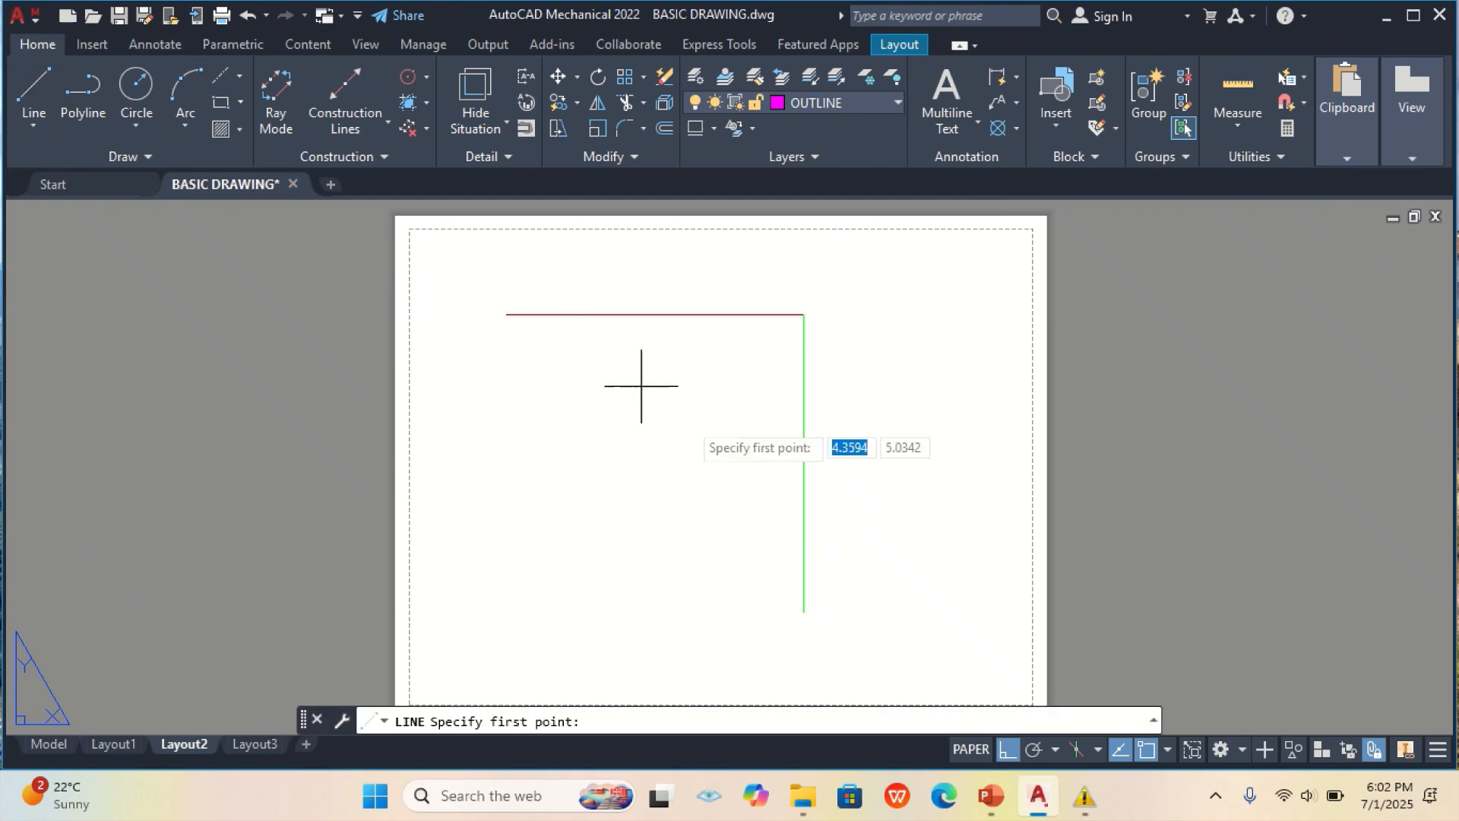
click(798, 612)
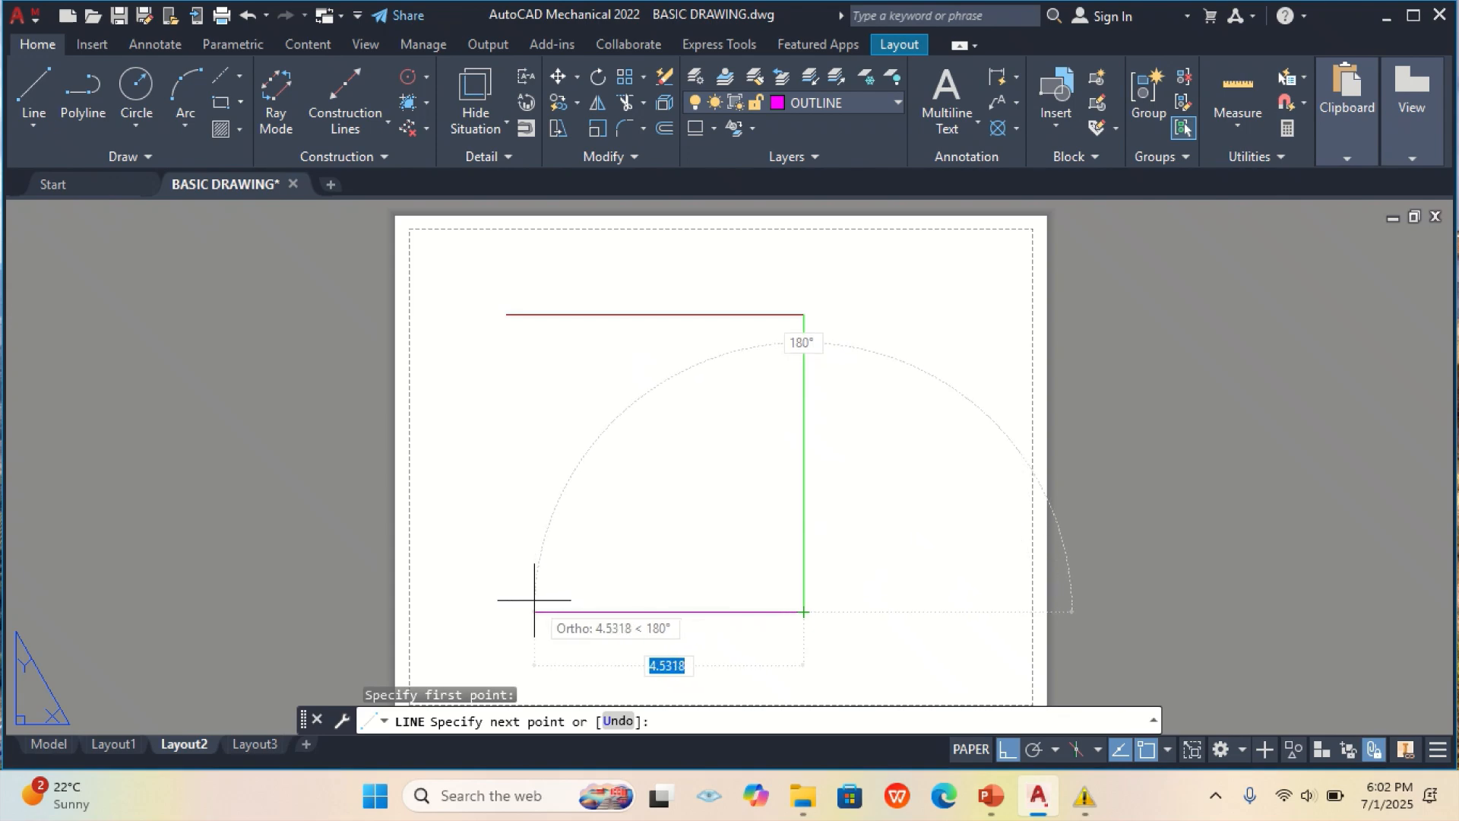
text(5)
key(Return)
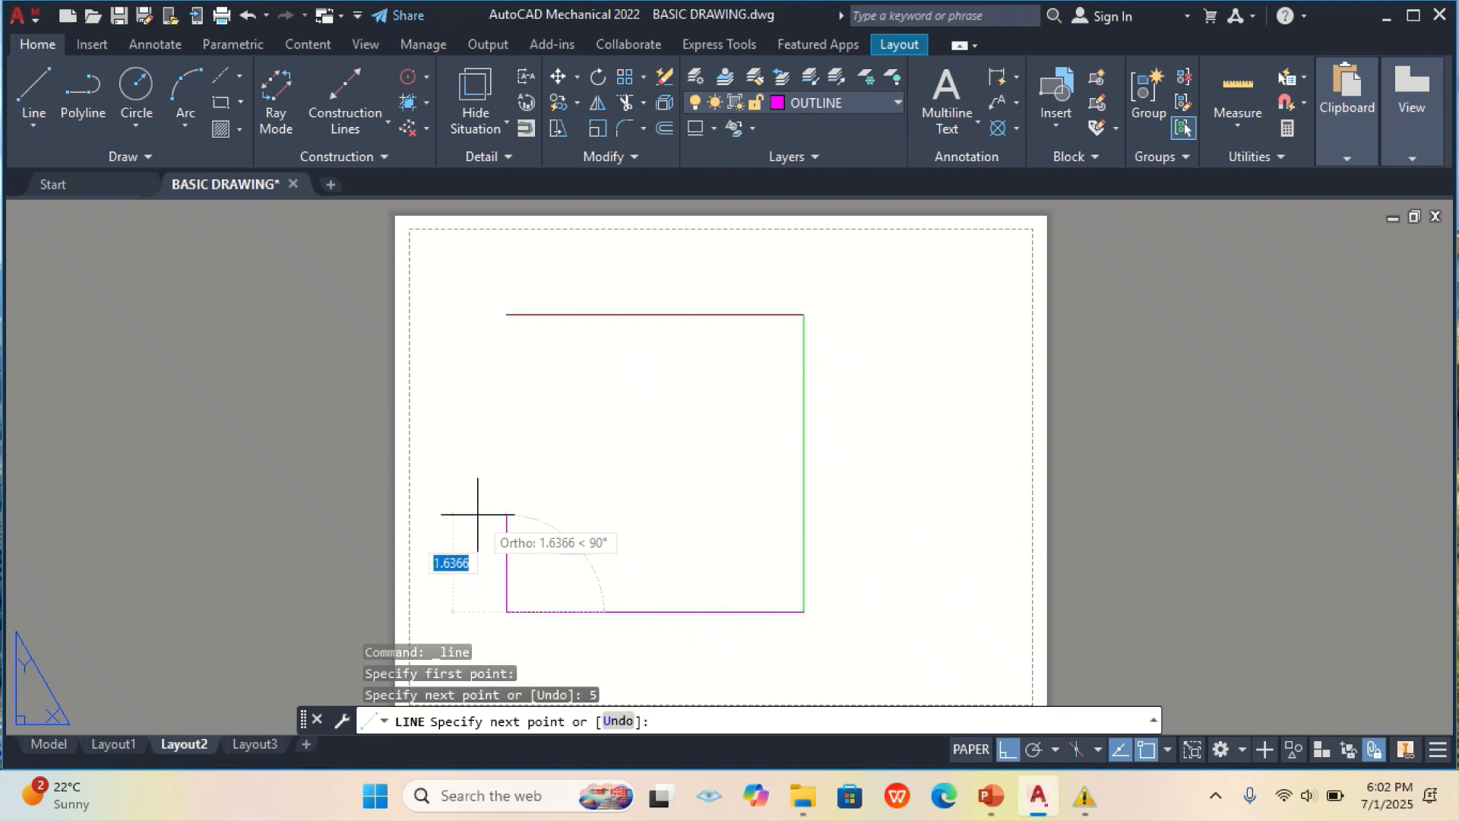
click(507, 315)
key(Return)
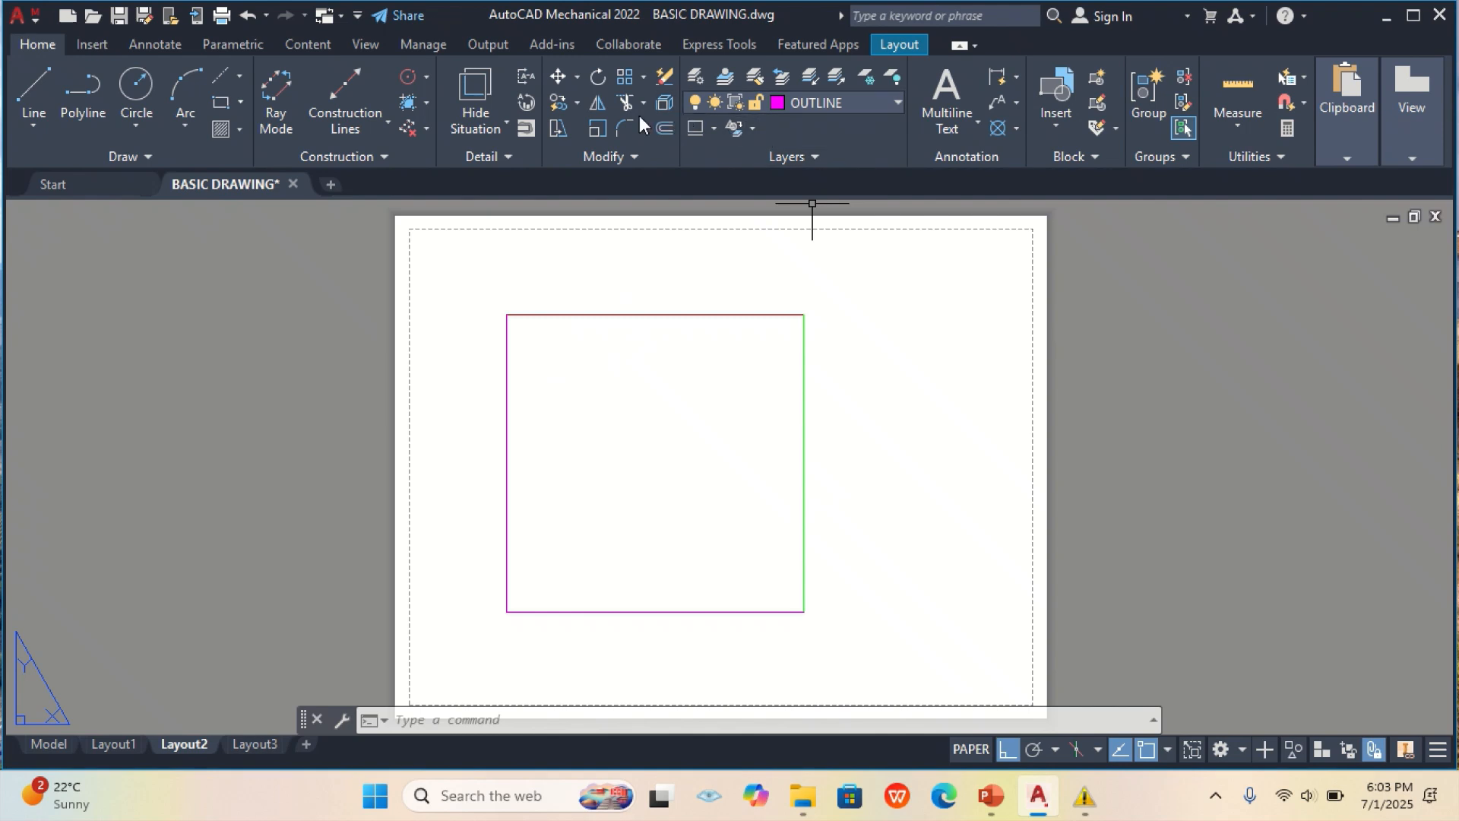
- Turn off the VISIBLE layer in the Mechanical Layer Manager and apply the change
click(695, 78)
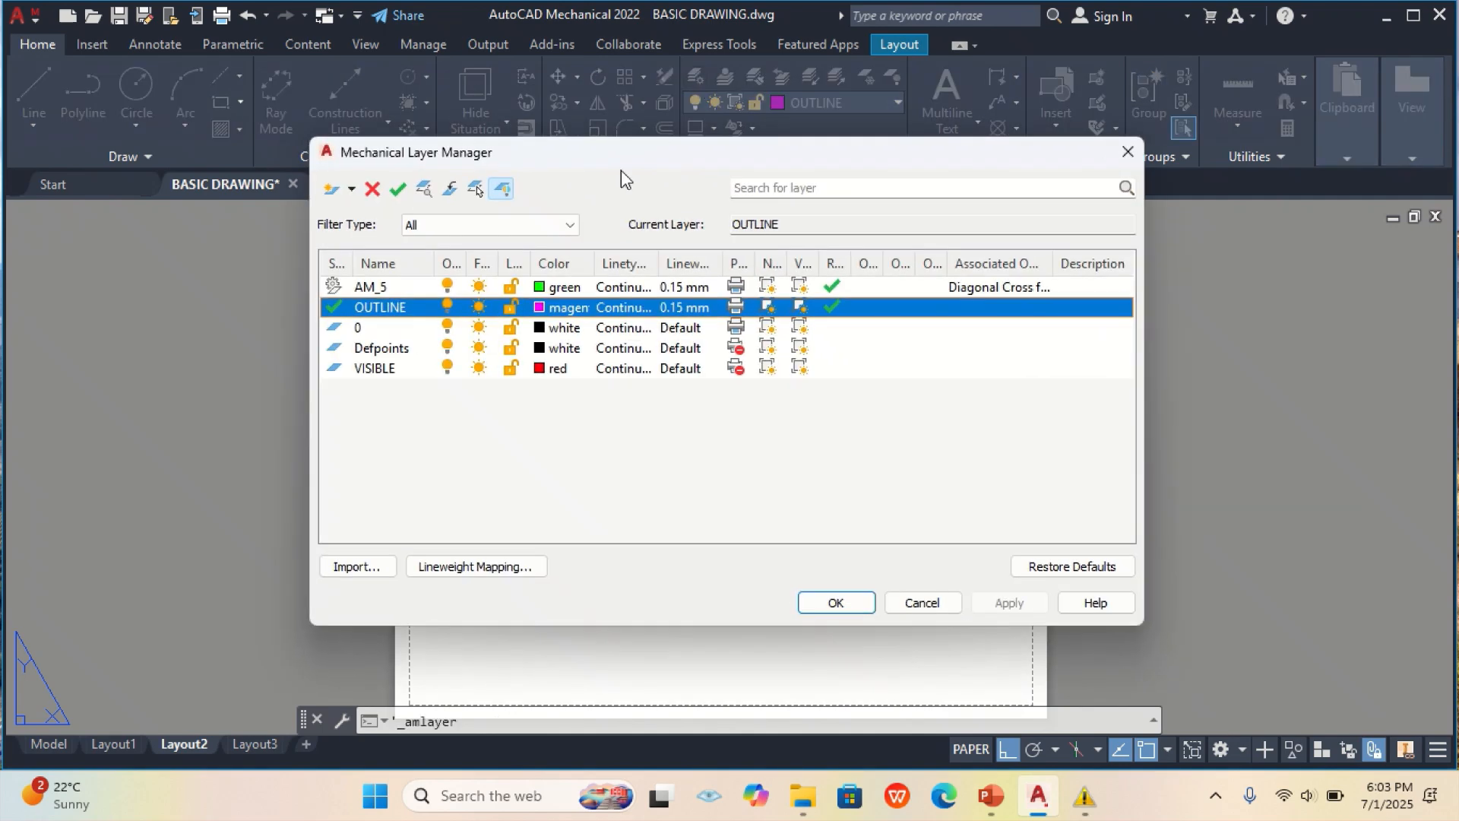
click(540, 369)
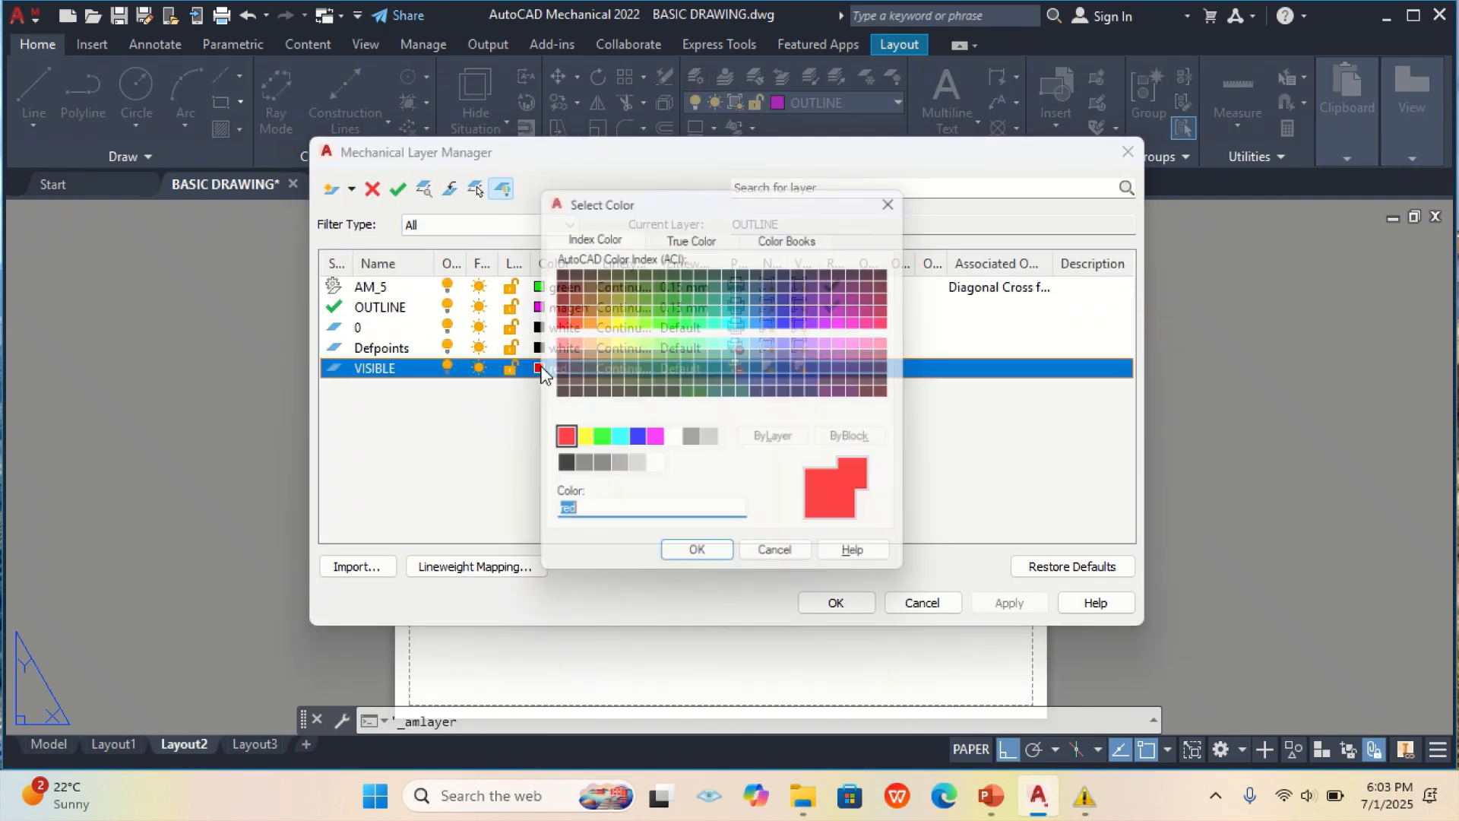
click(786, 566)
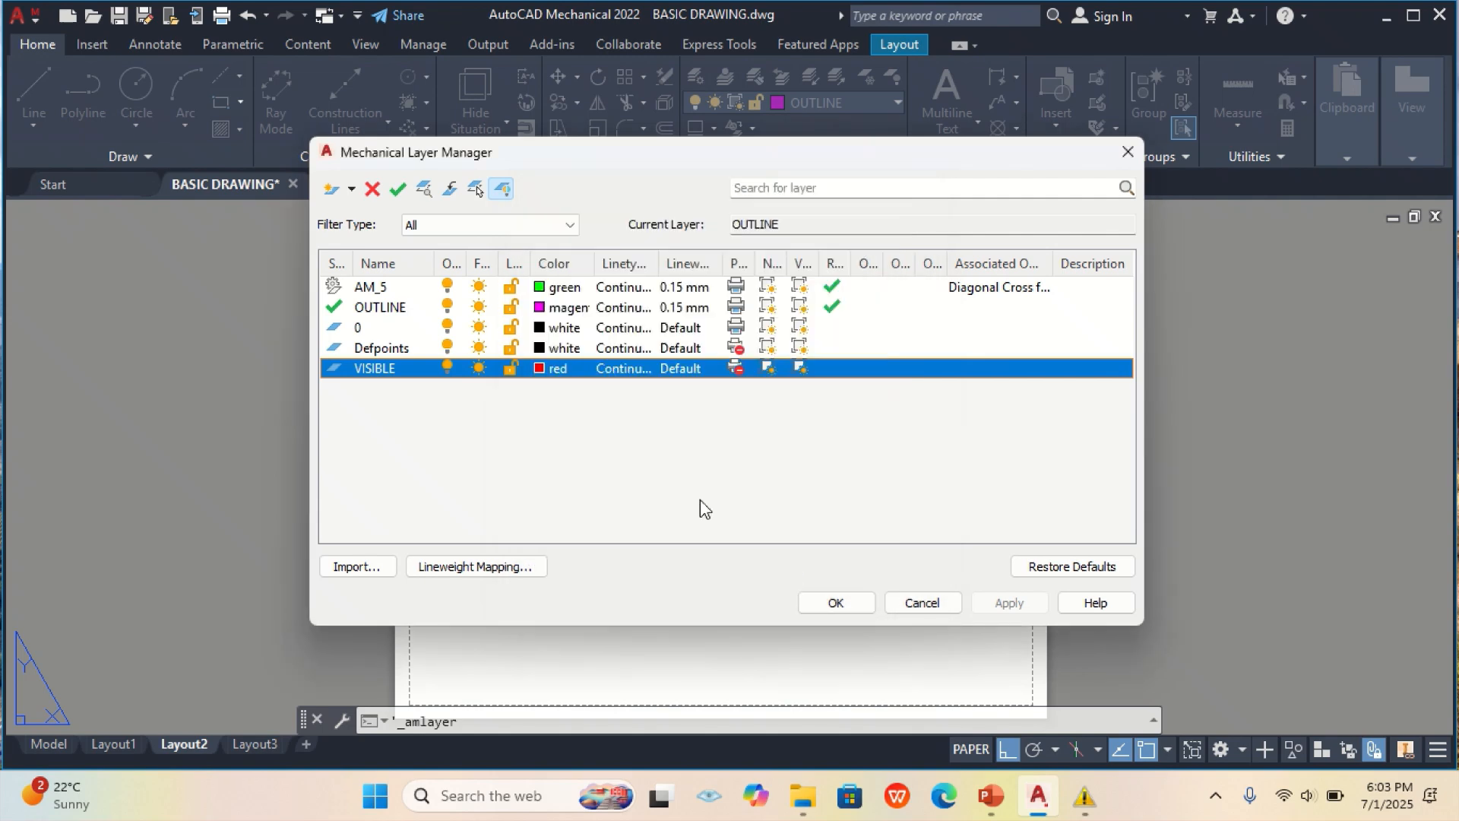
click(447, 368)
click(1009, 604)
click(922, 604)
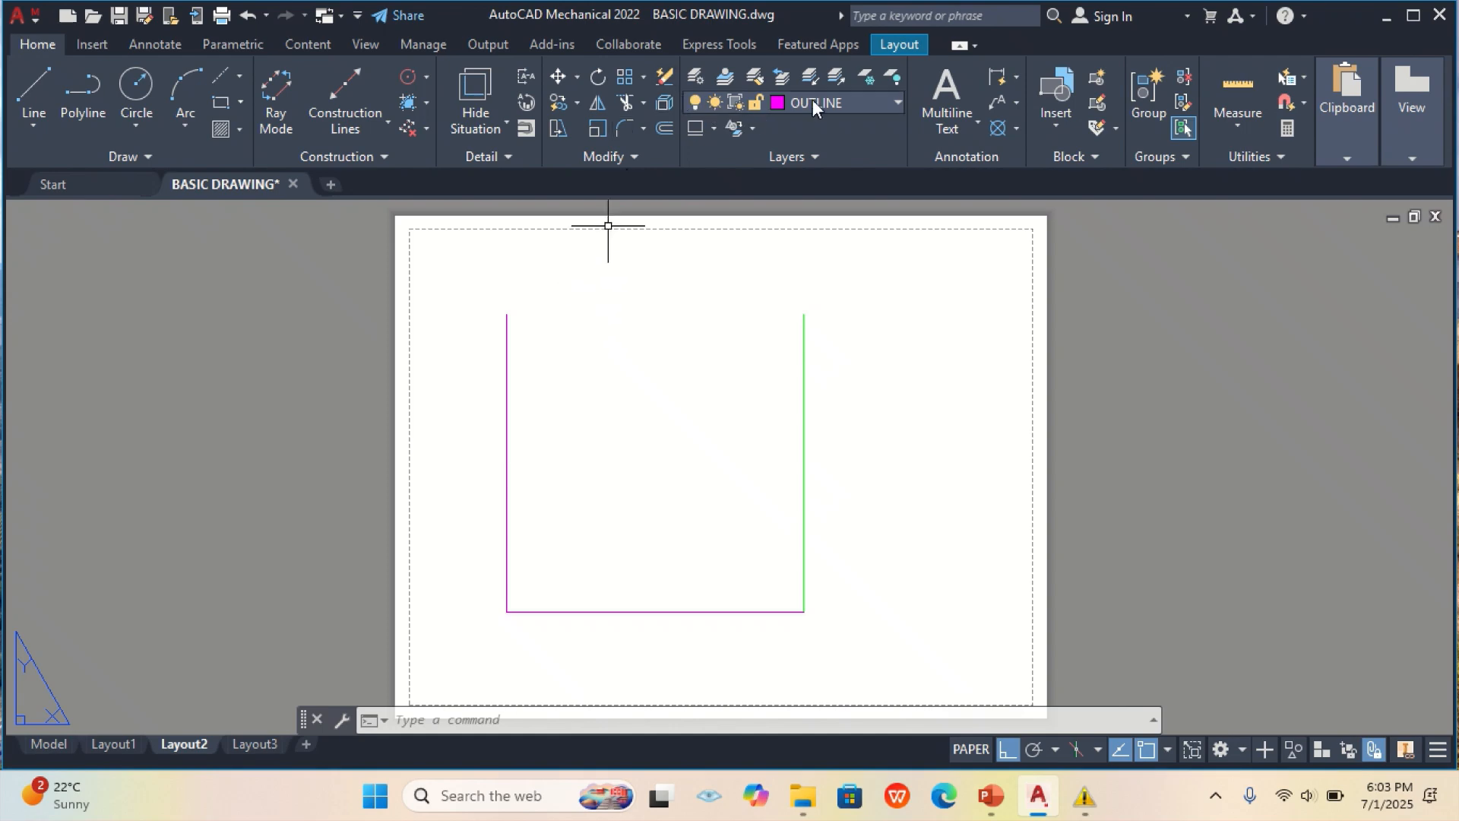
- Turn the VISIBLE layer back on, apply the change and close the Mechanical Layer Manager
click(690, 86)
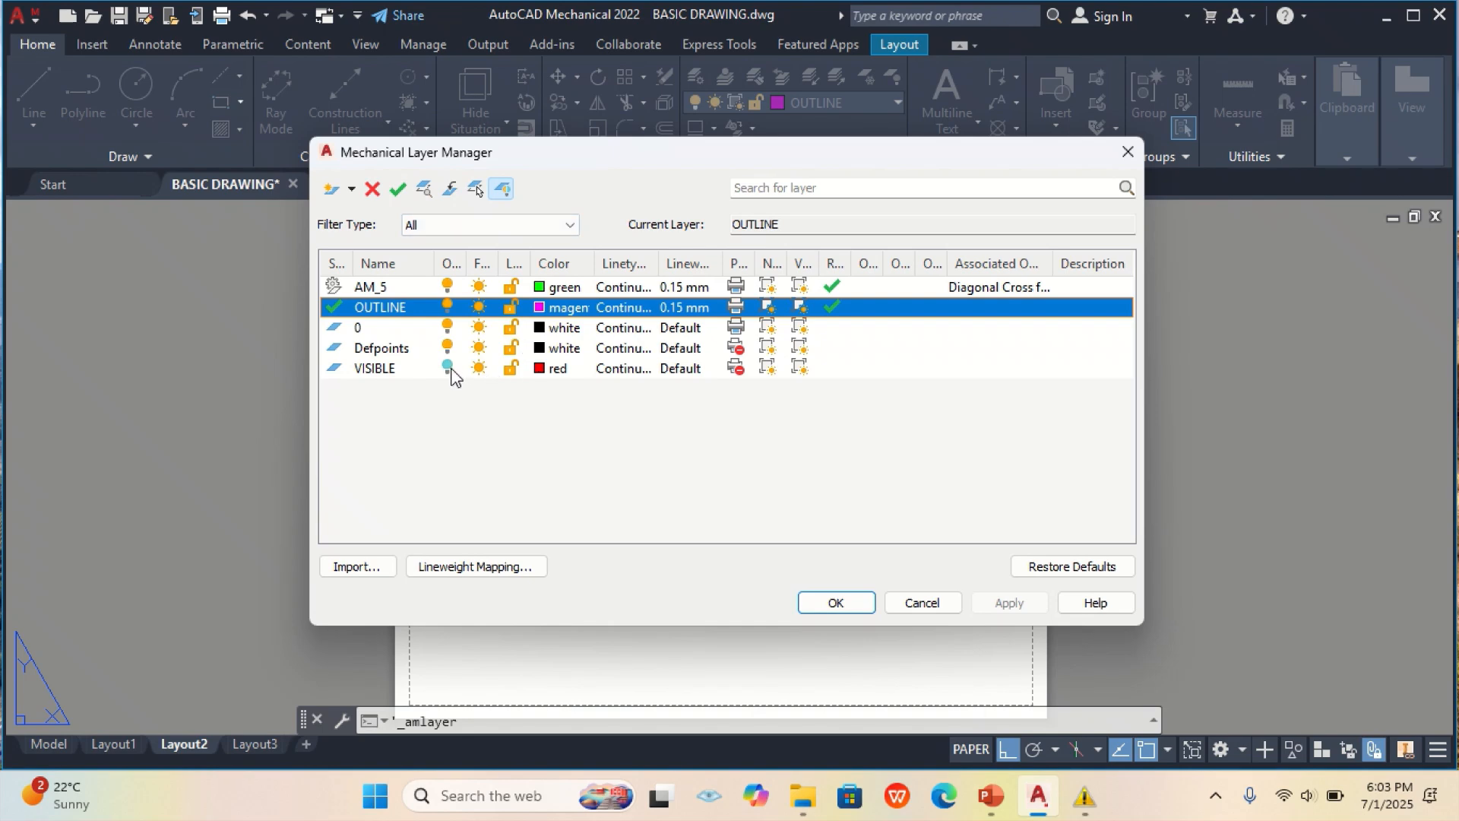
click(448, 369)
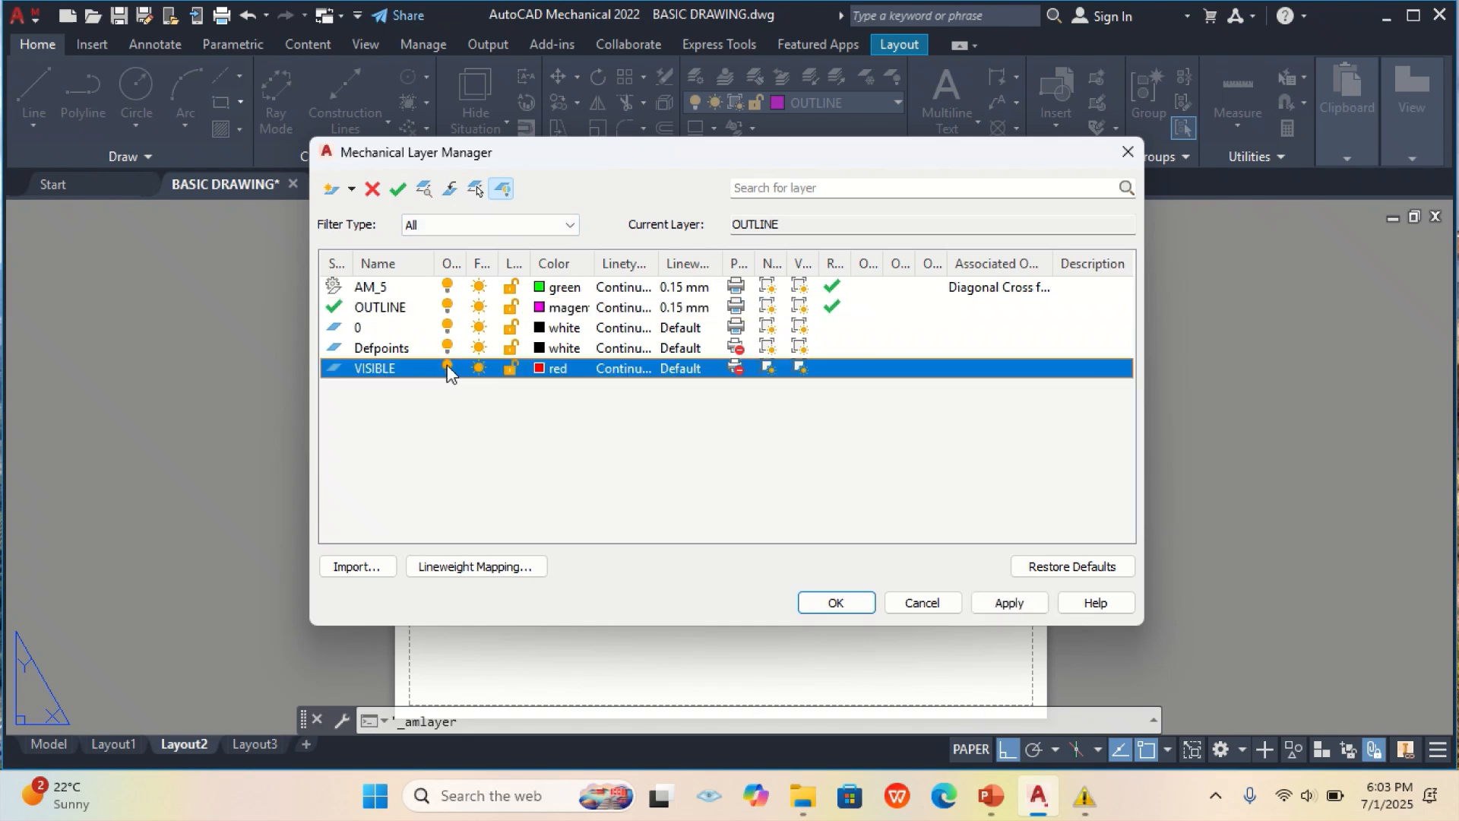
click(1002, 603)
click(935, 605)
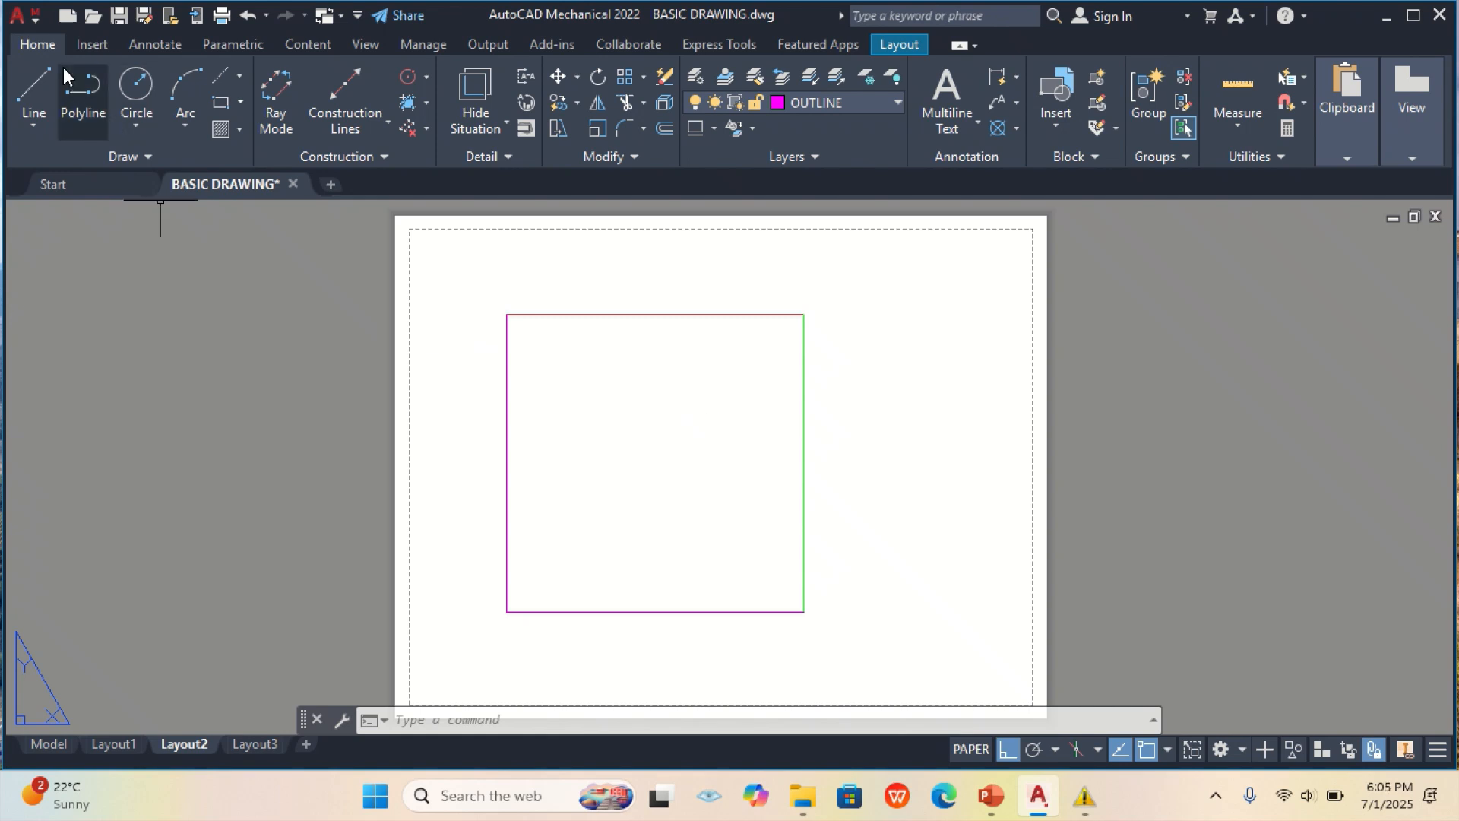
- Save the BASIC DRAWING file and save it once more with the QSAVE command
click(120, 18)
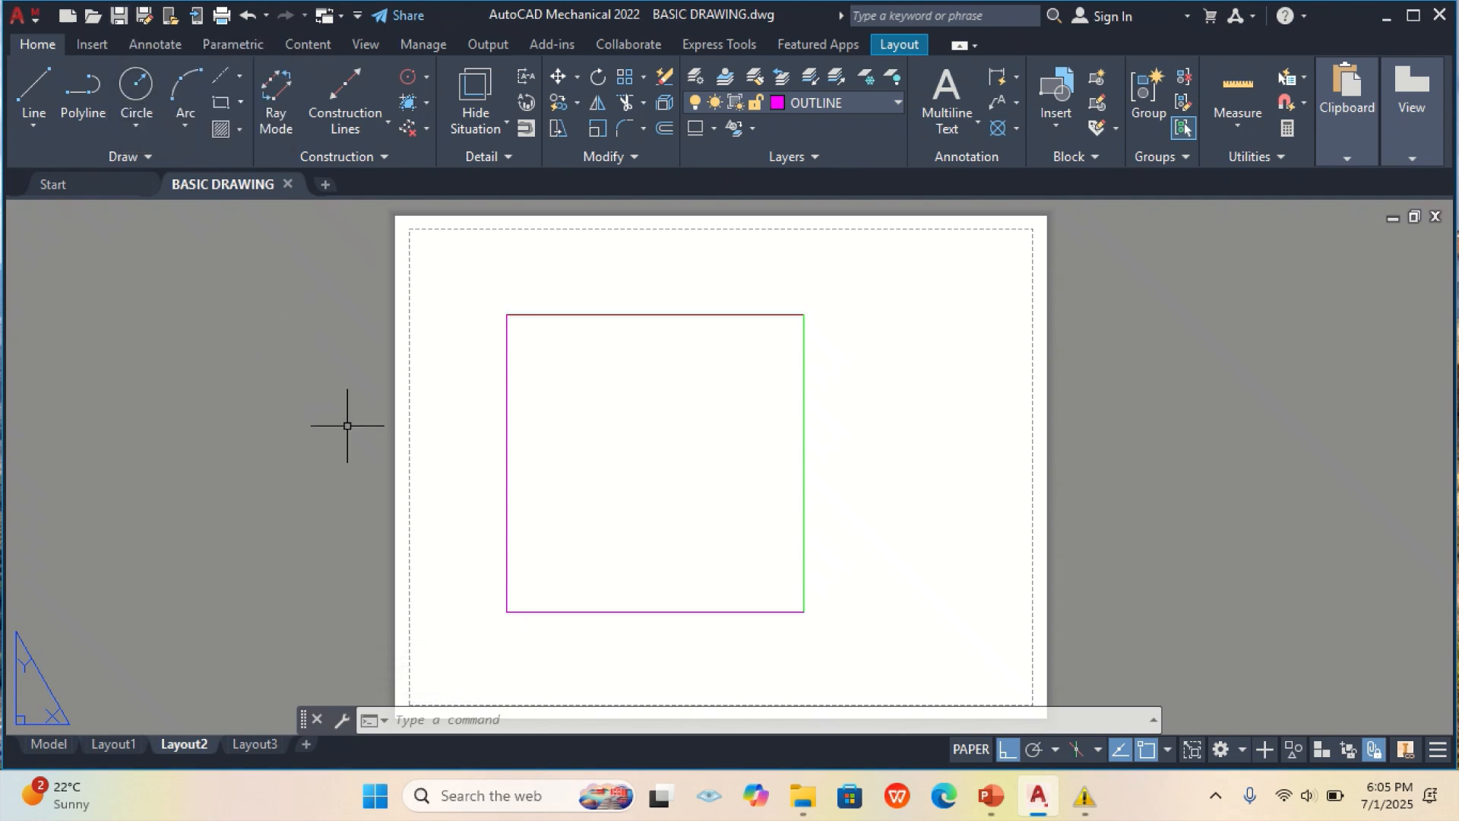
click(468, 726)
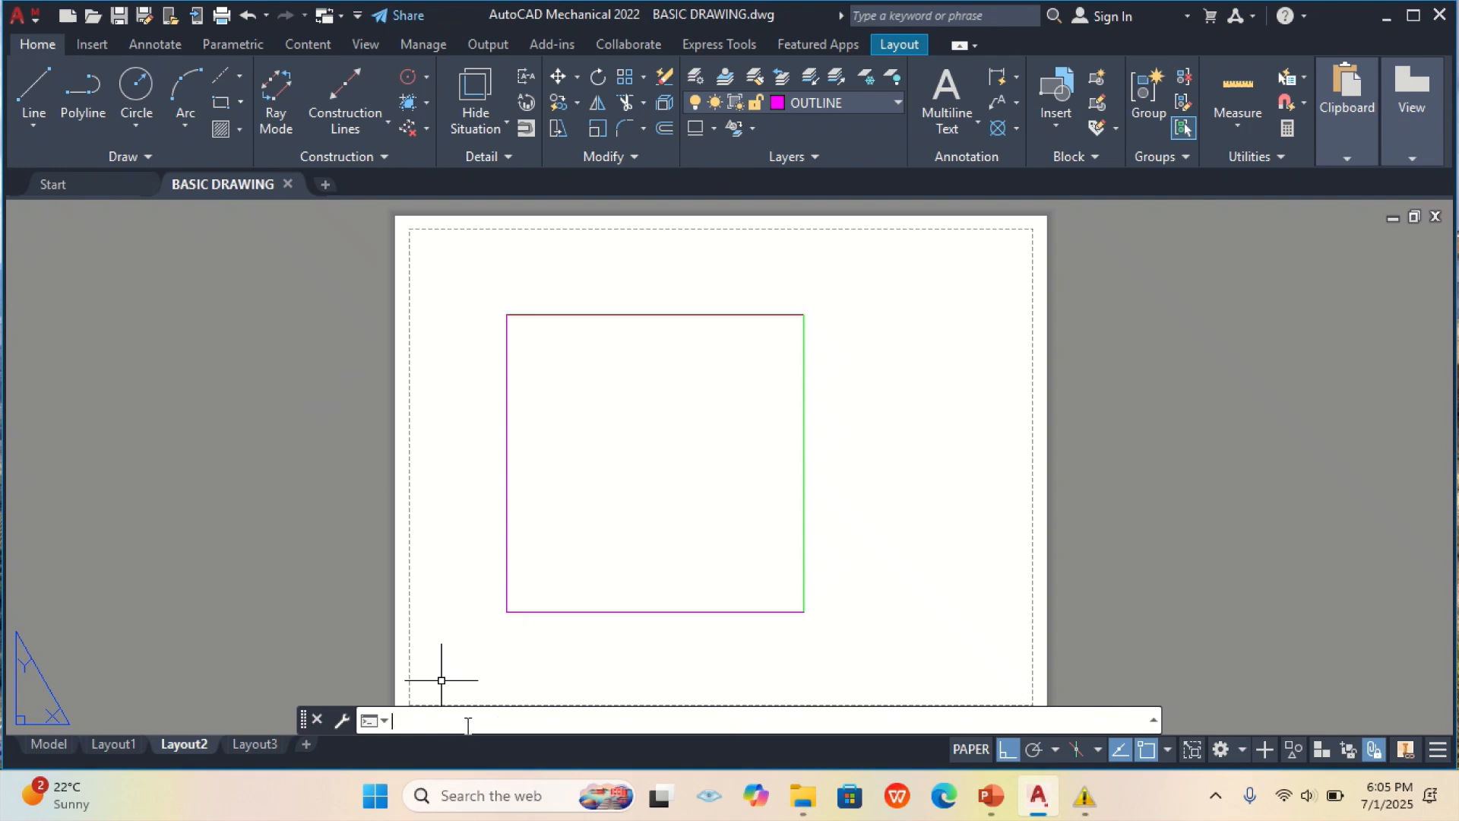
text(QS)
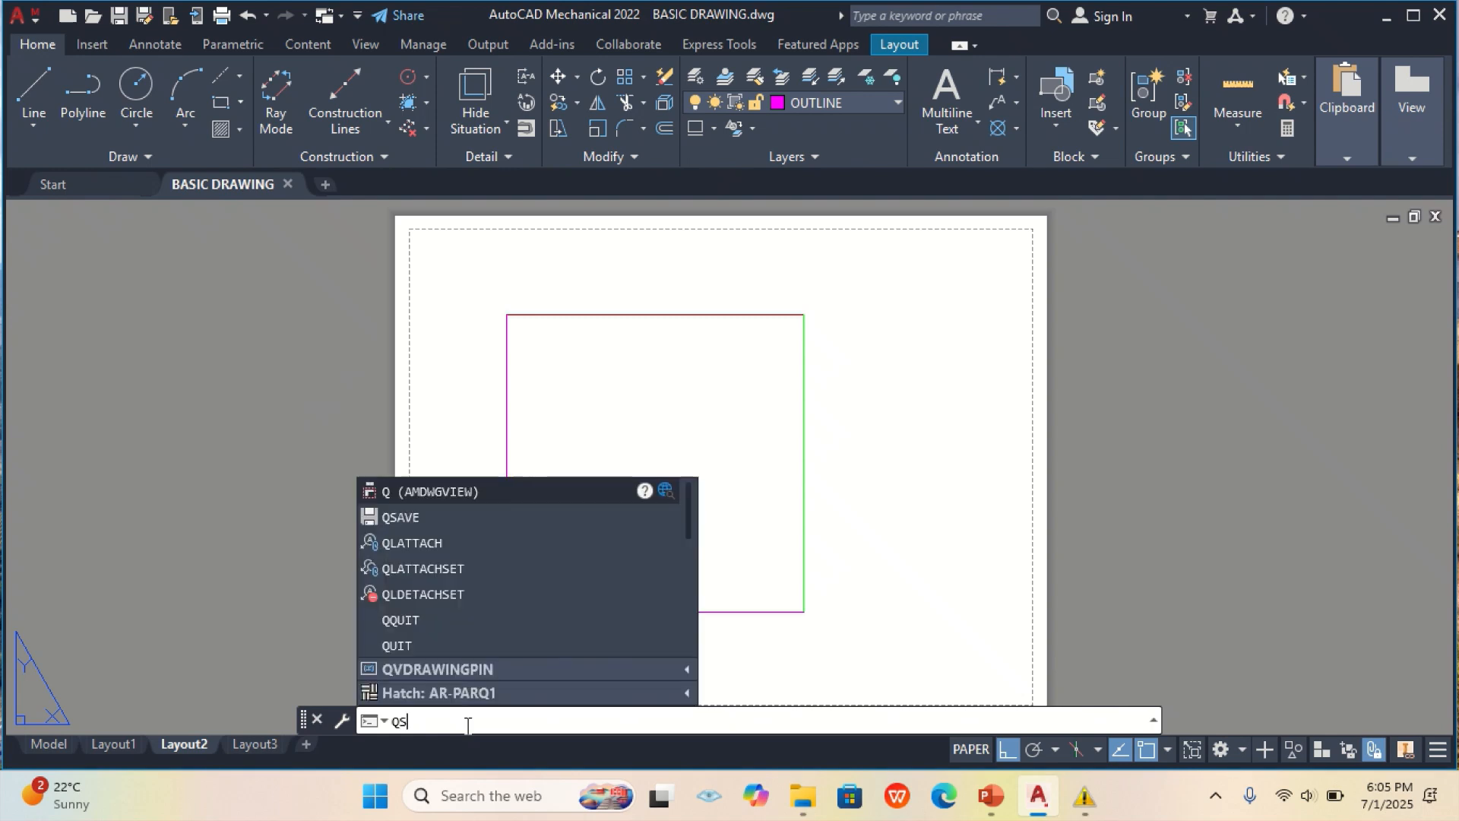
text(AVE)
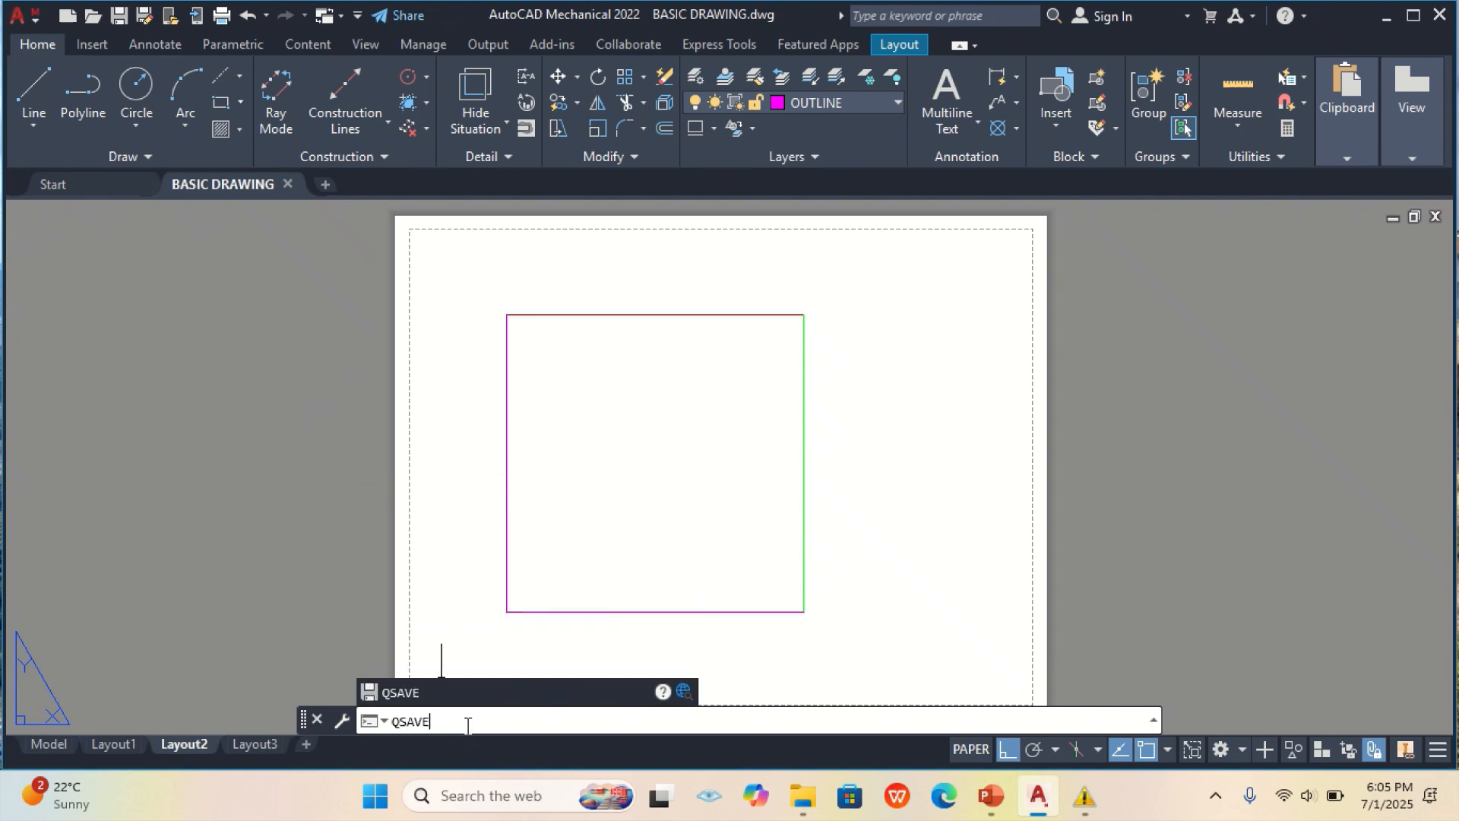
key(Return)
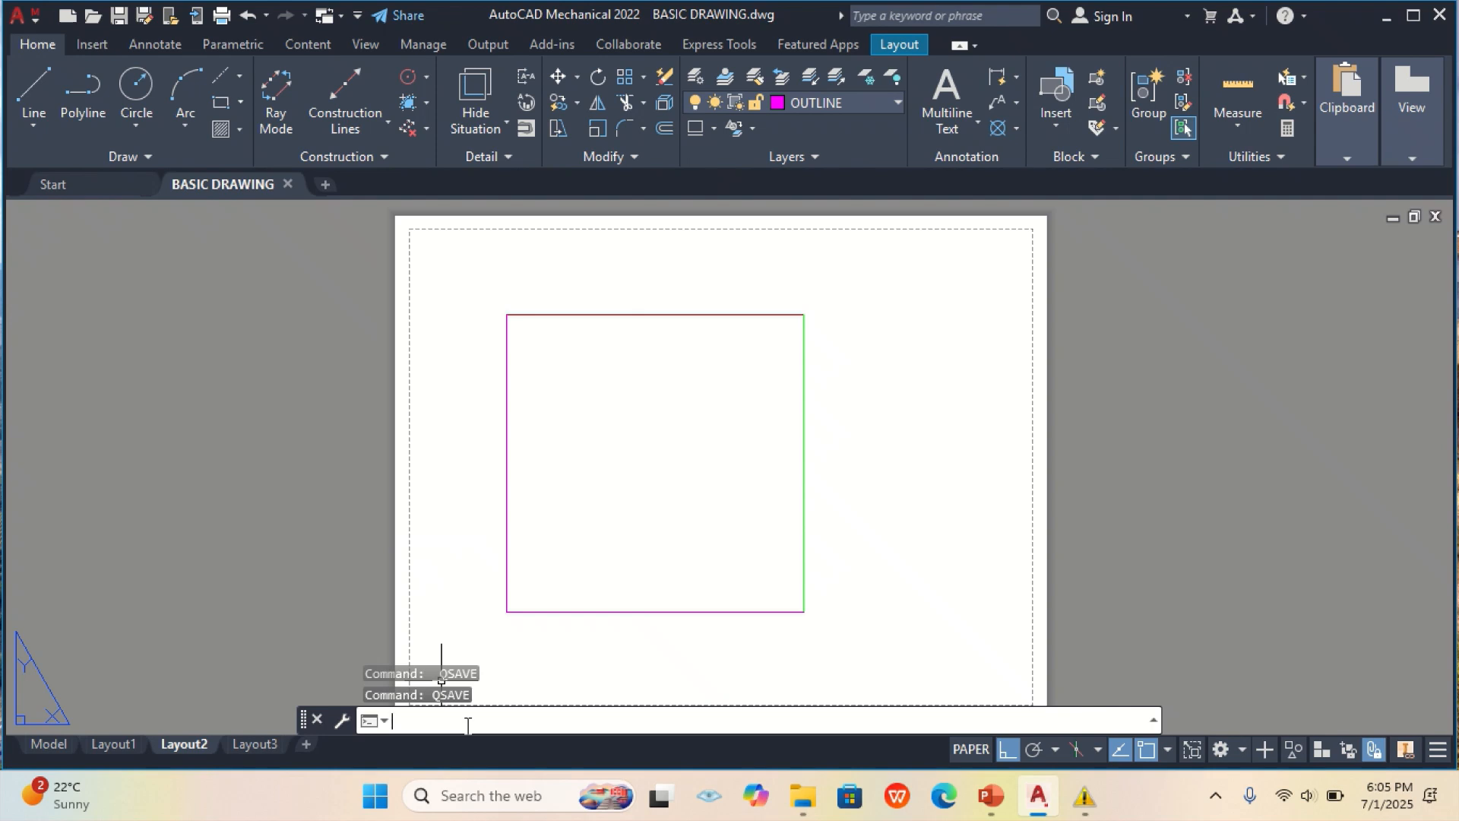